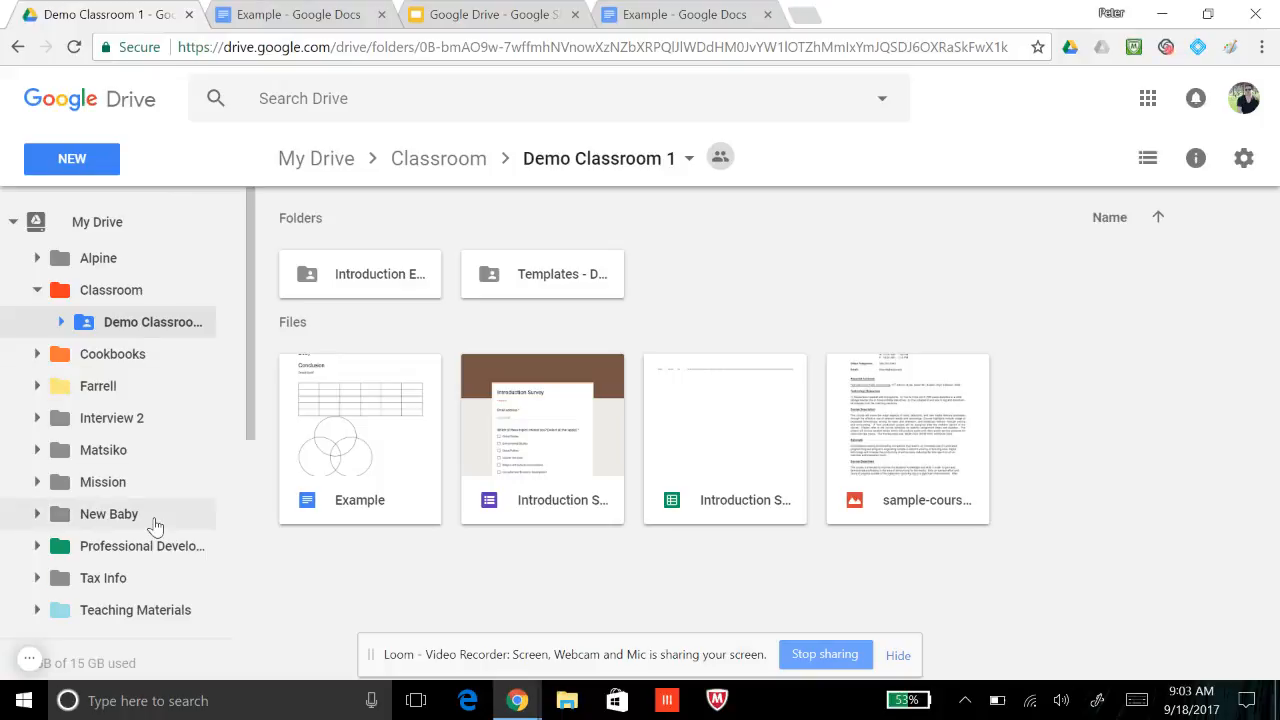
Open the Practice Test form in the Professional Development Materials folder, review its questions and question types, and close it
left_click(155, 548)
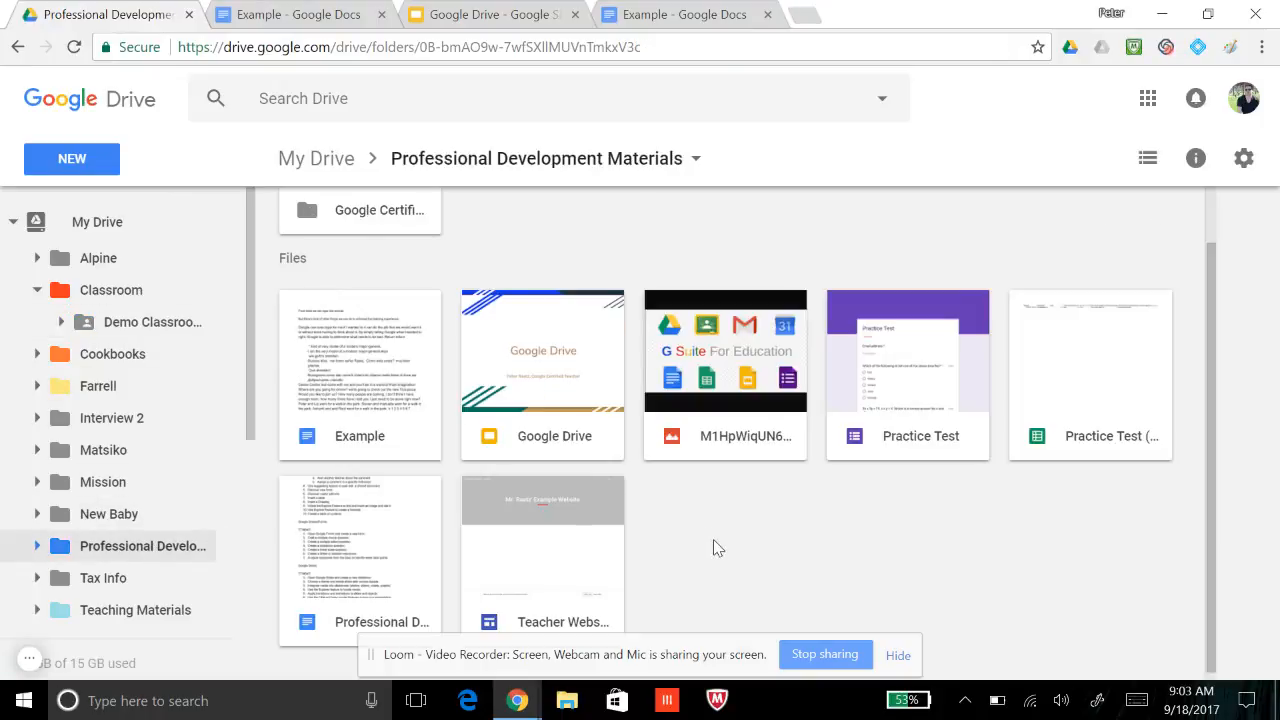
double_click(846, 353)
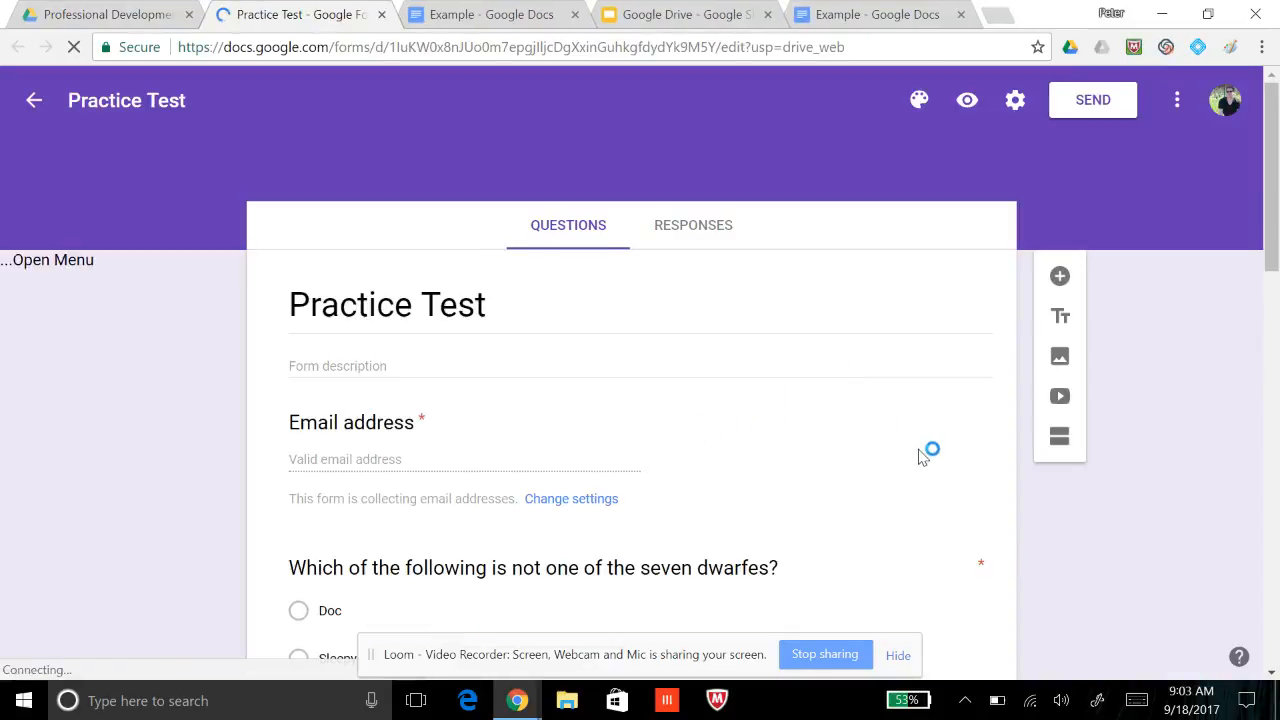
scroll(922, 457, "down", 3)
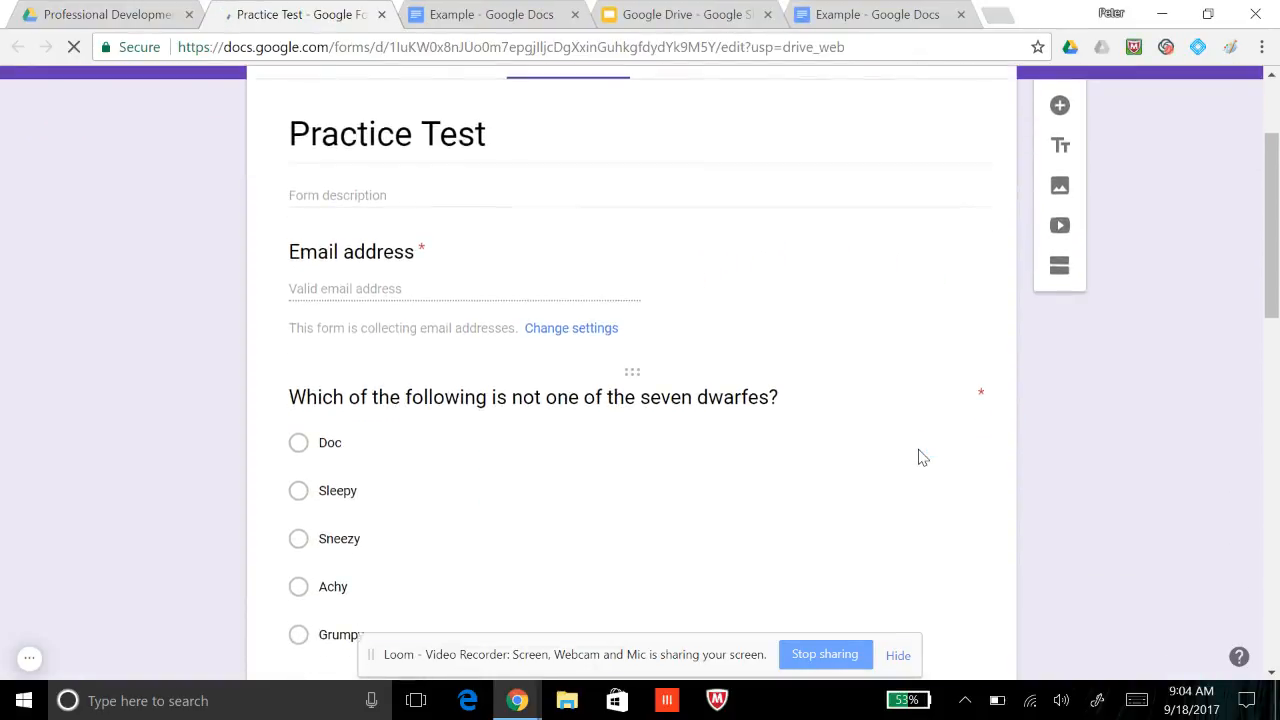
scroll(922, 457, "down", 6)
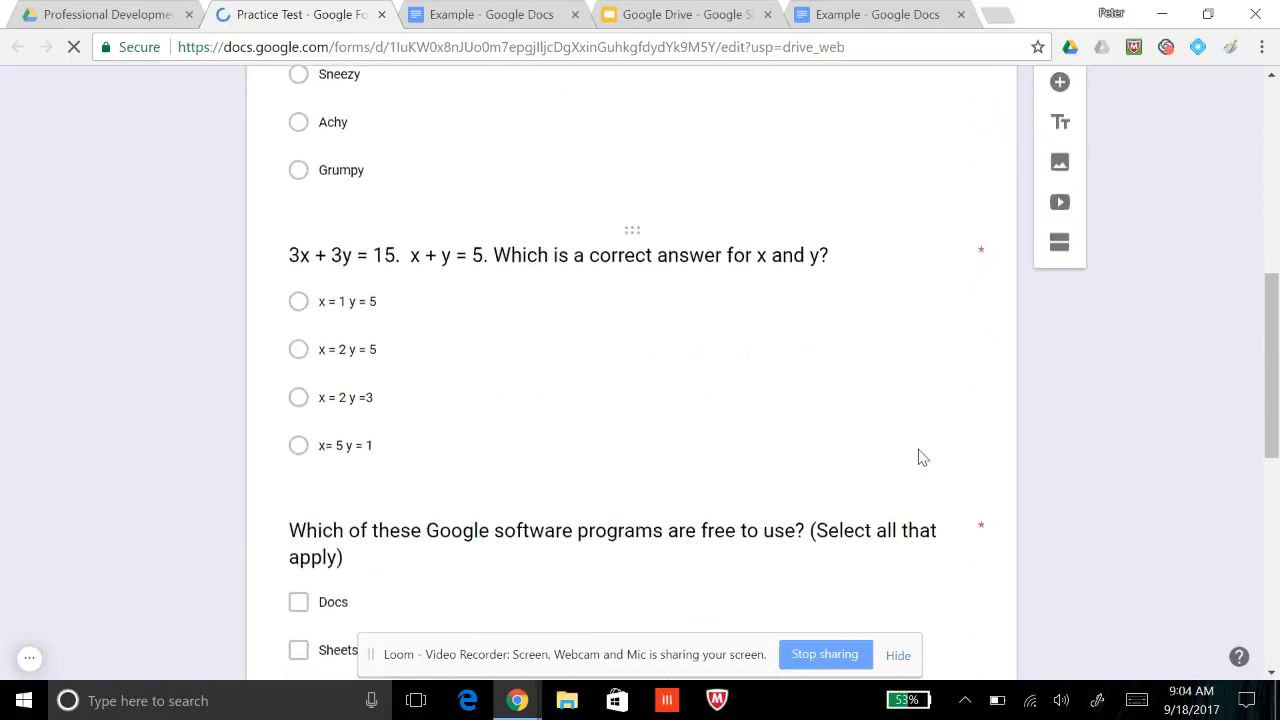
scroll(922, 457, "down", 4)
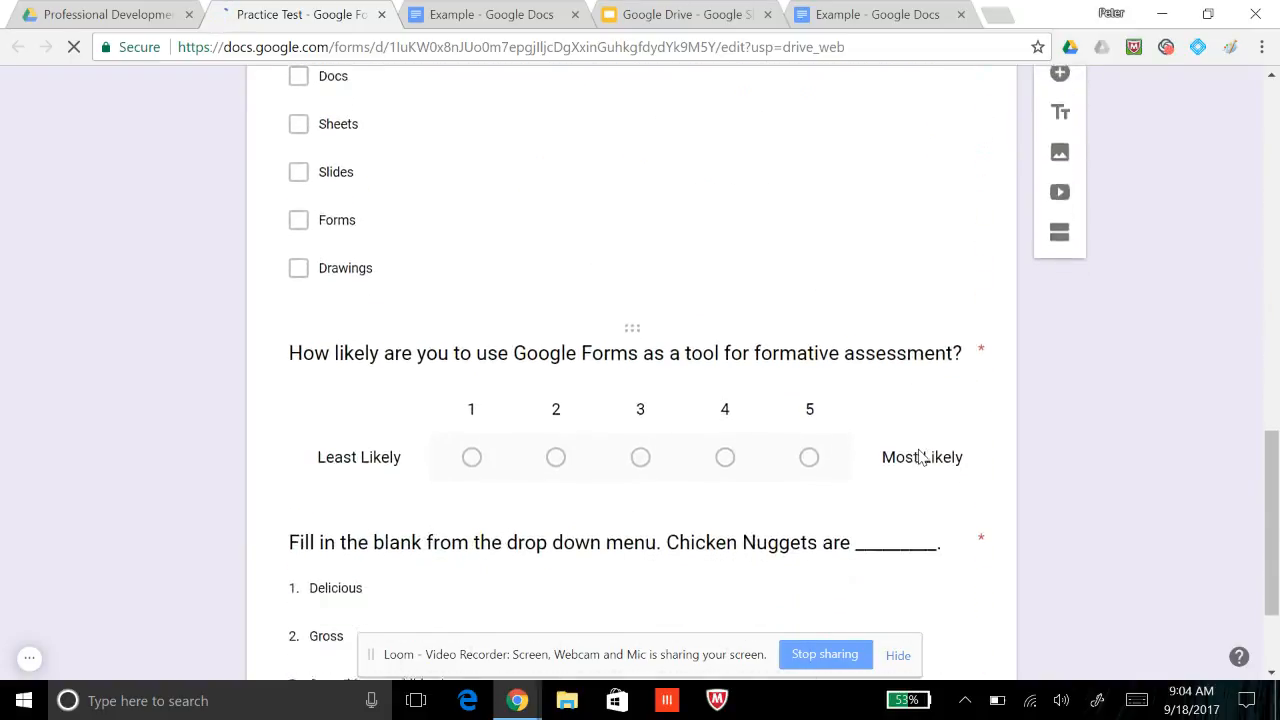
scroll(922, 457, "up", 3)
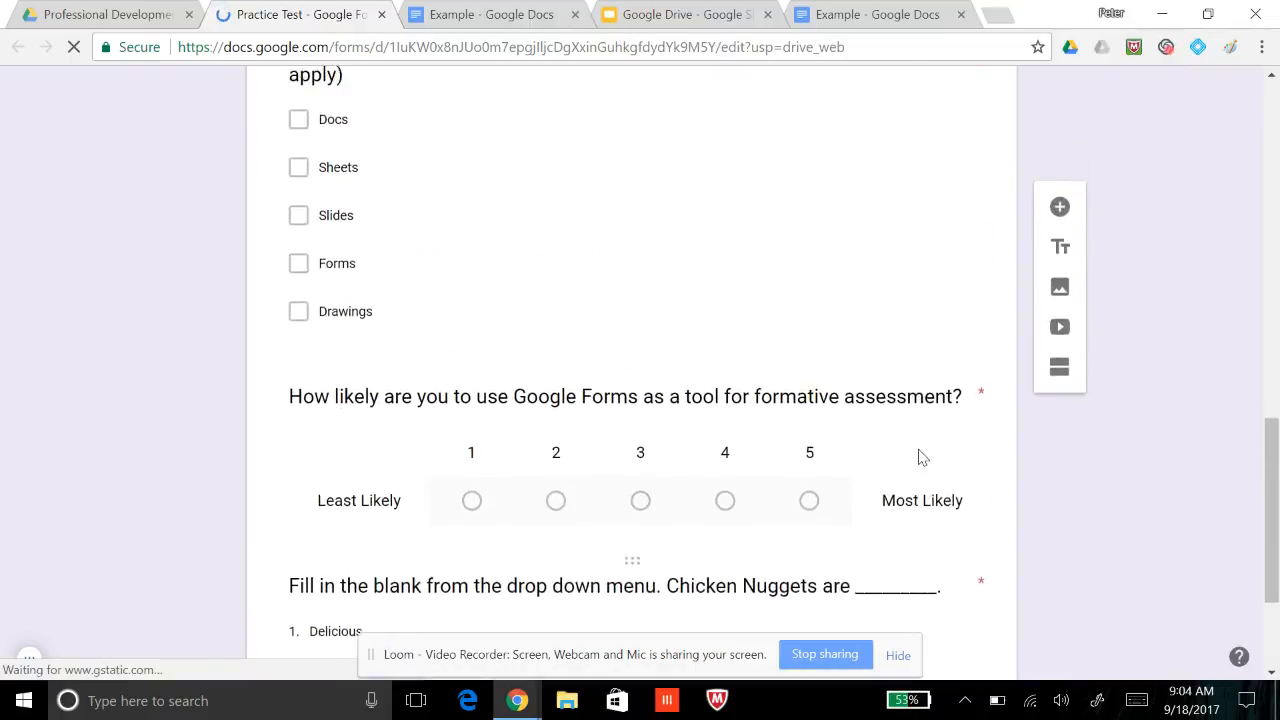
scroll(918, 449, "up", 10)
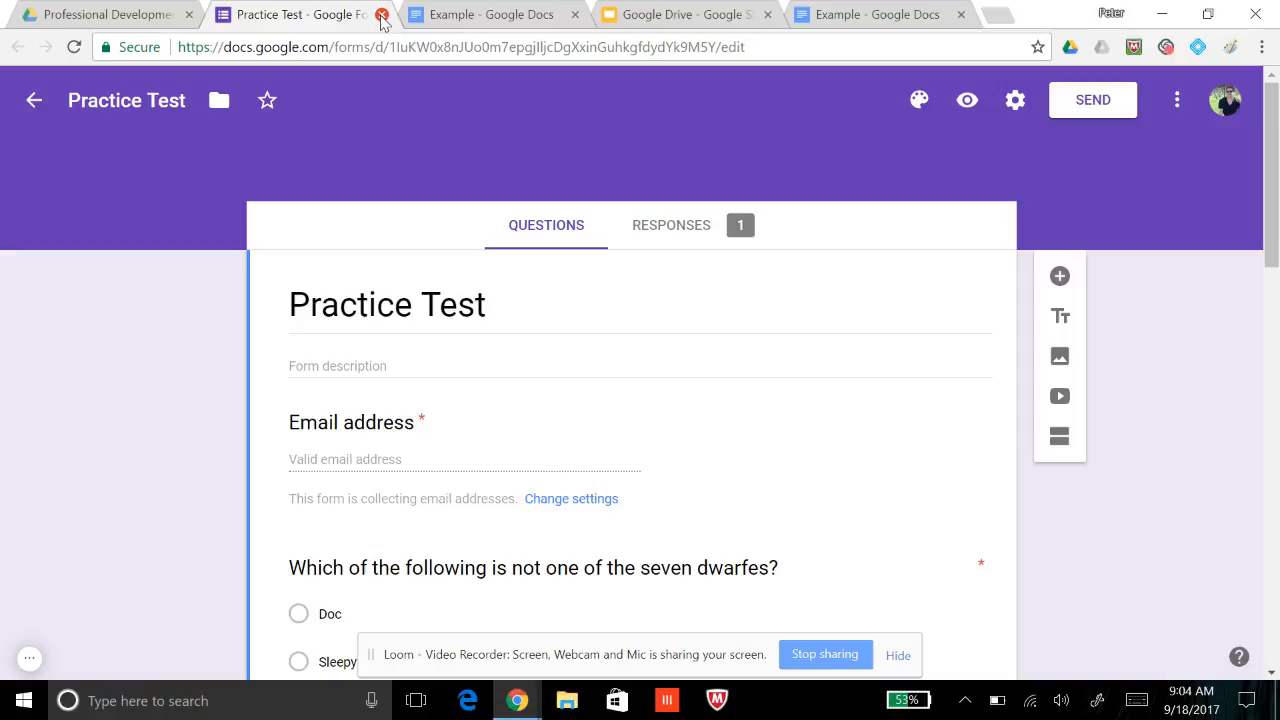
left_click(381, 15)
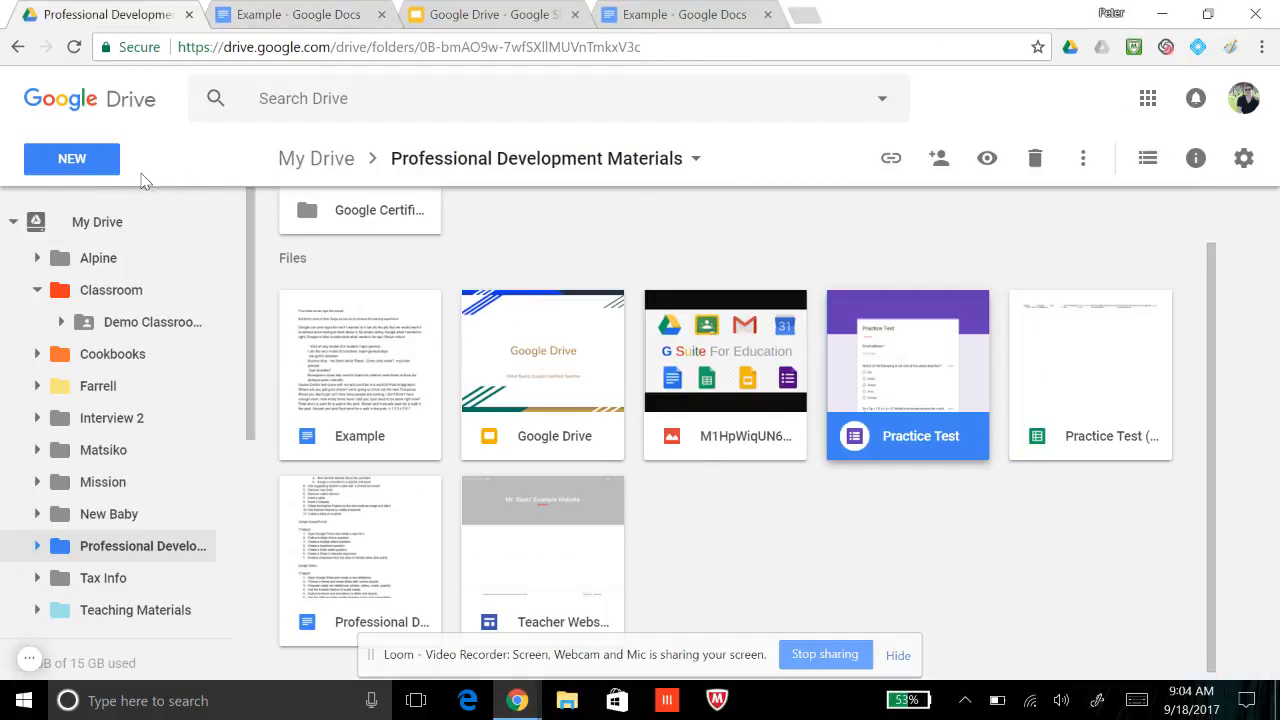
Create a new blank Google Form in the Professional Development Materials folder
left_click(66, 166)
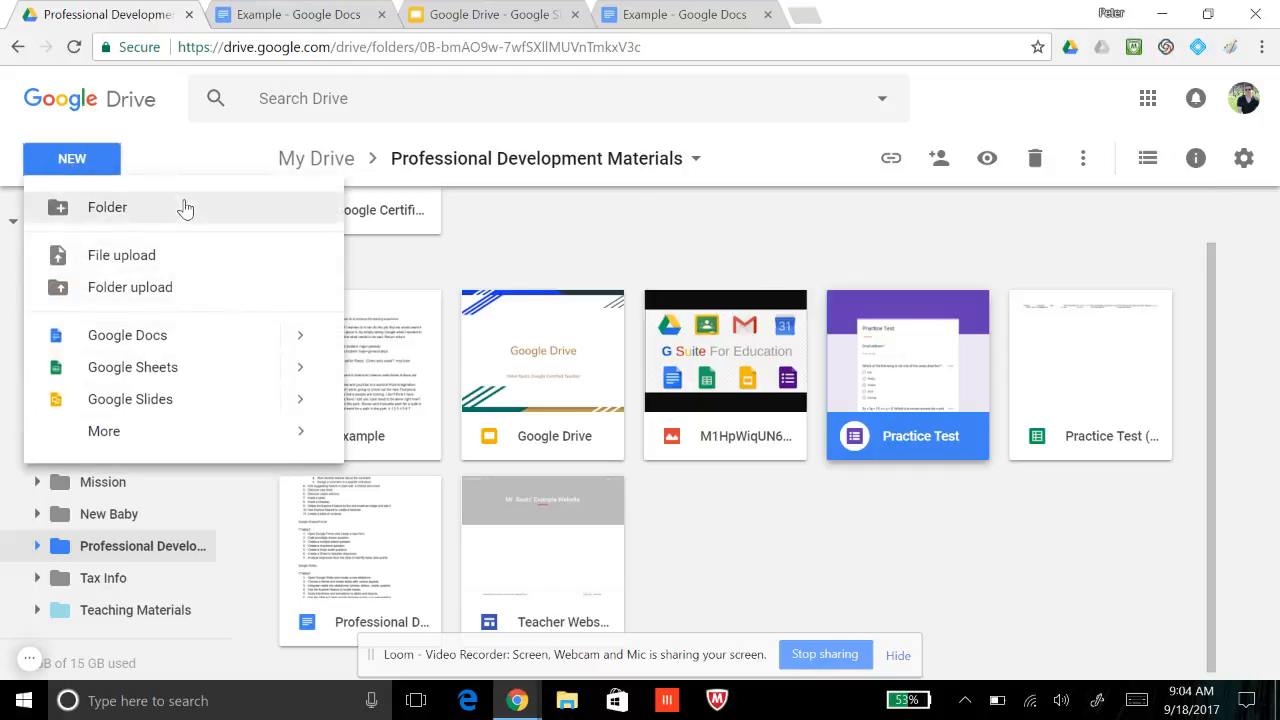
mouse_move(183, 435)
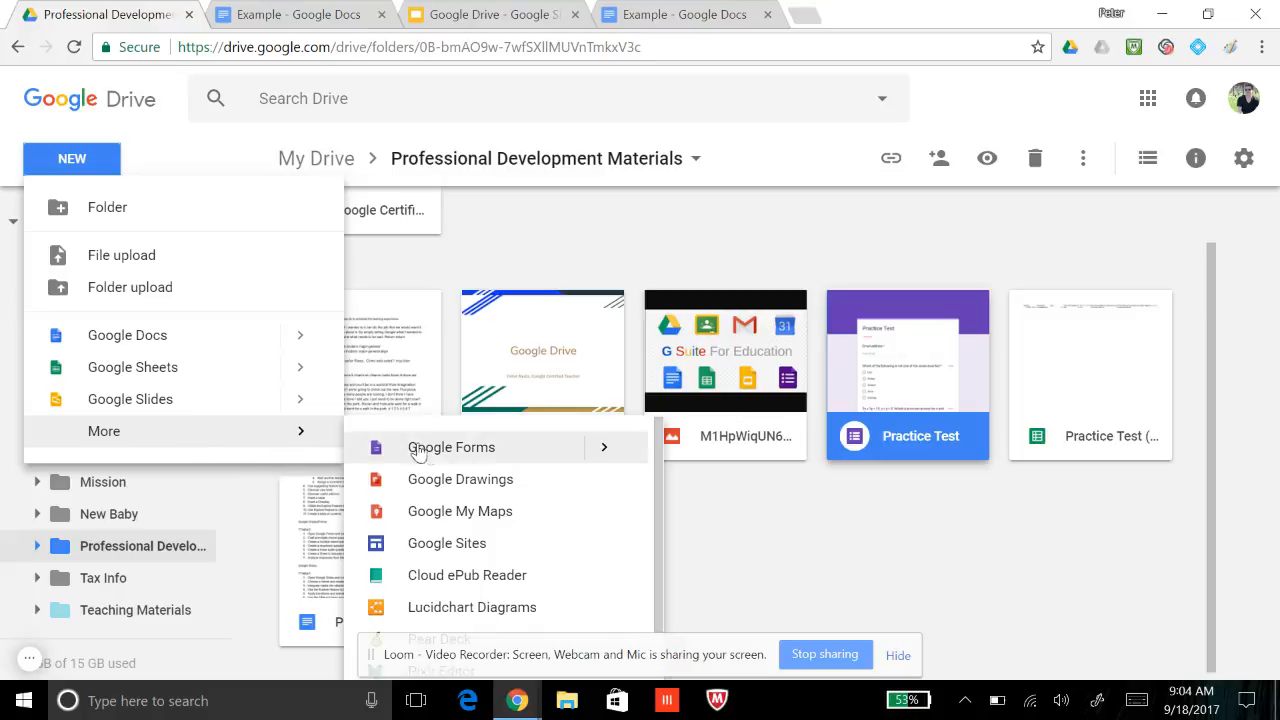
mouse_move(603, 451)
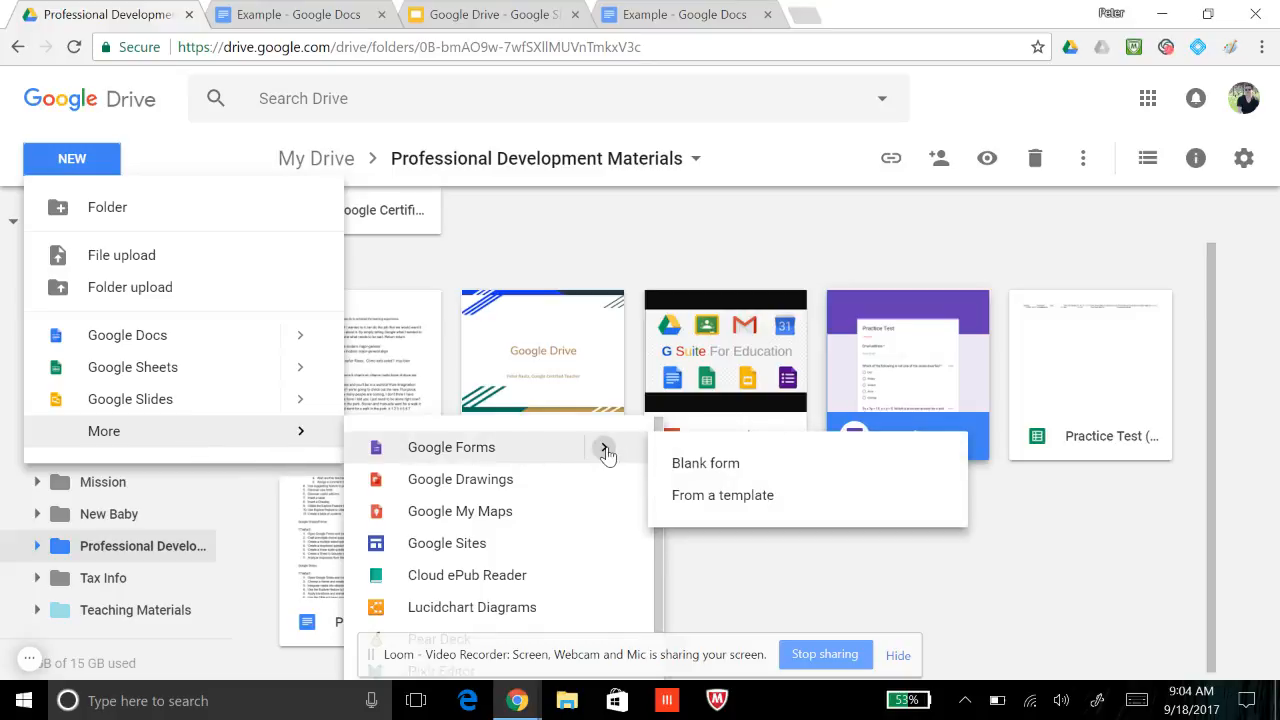
left_click(724, 474)
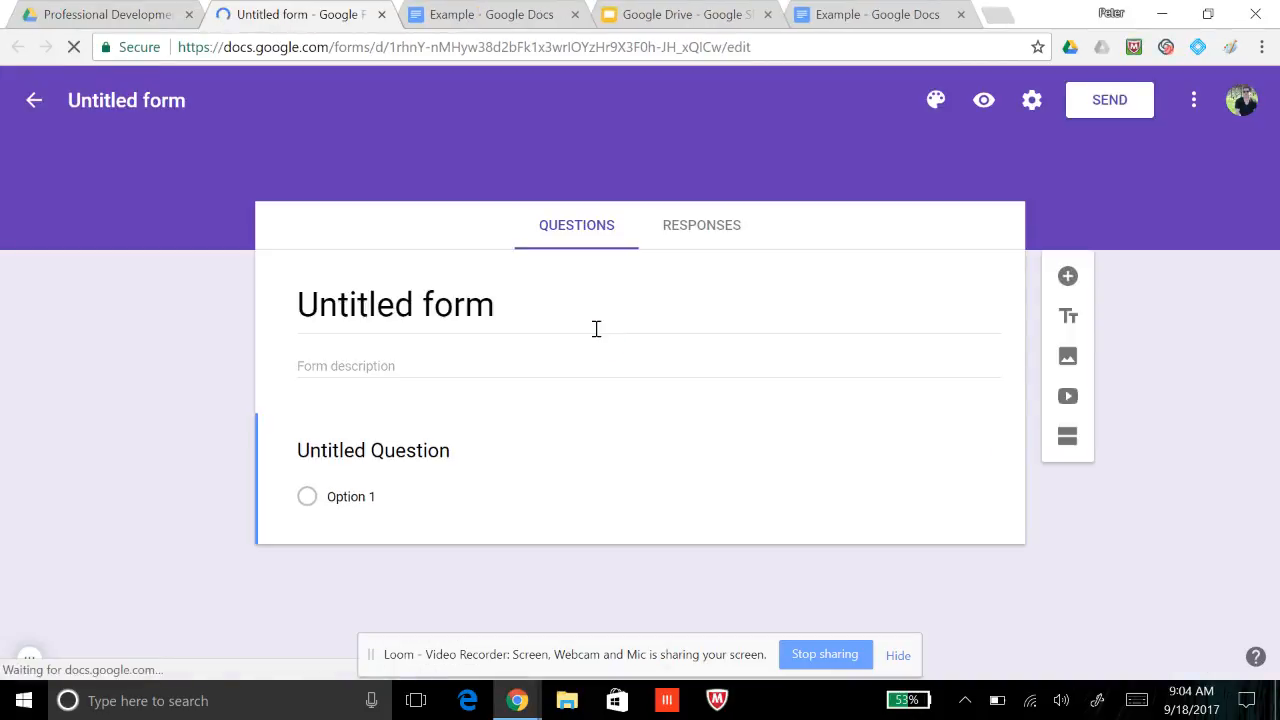
Name the new form "Practice Test 1"
left_click(132, 100)
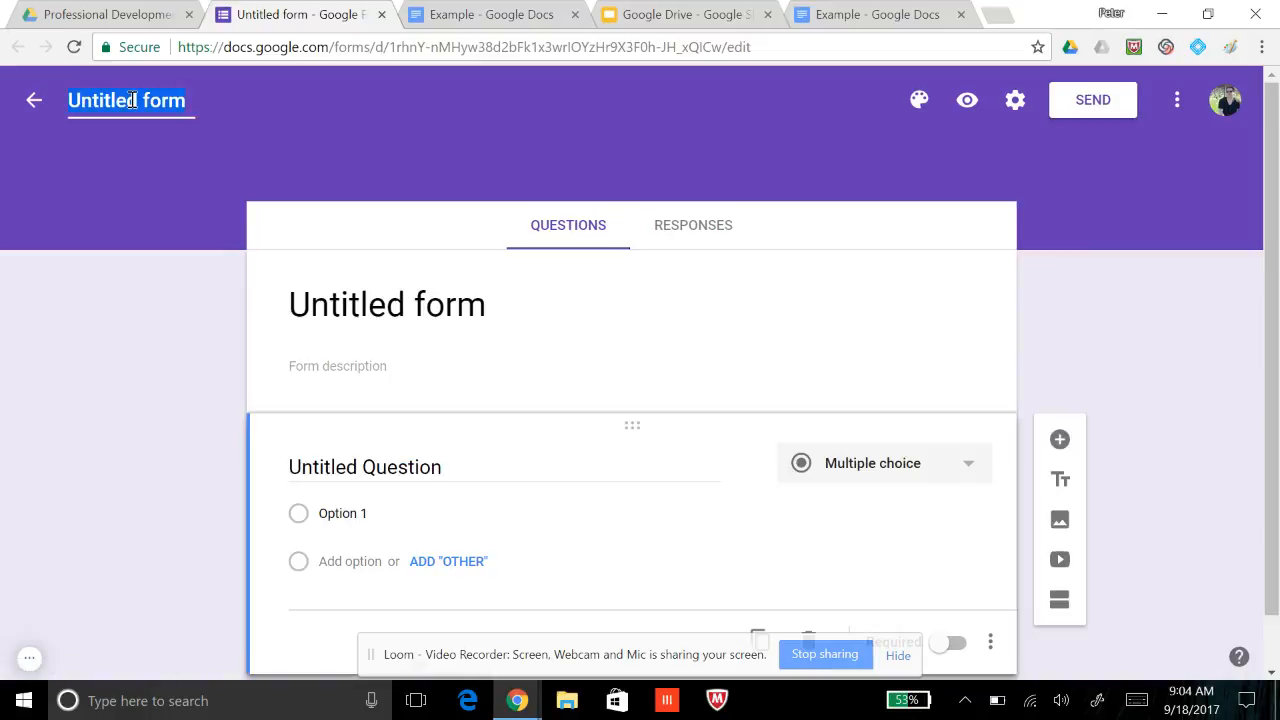
type("Practice T")
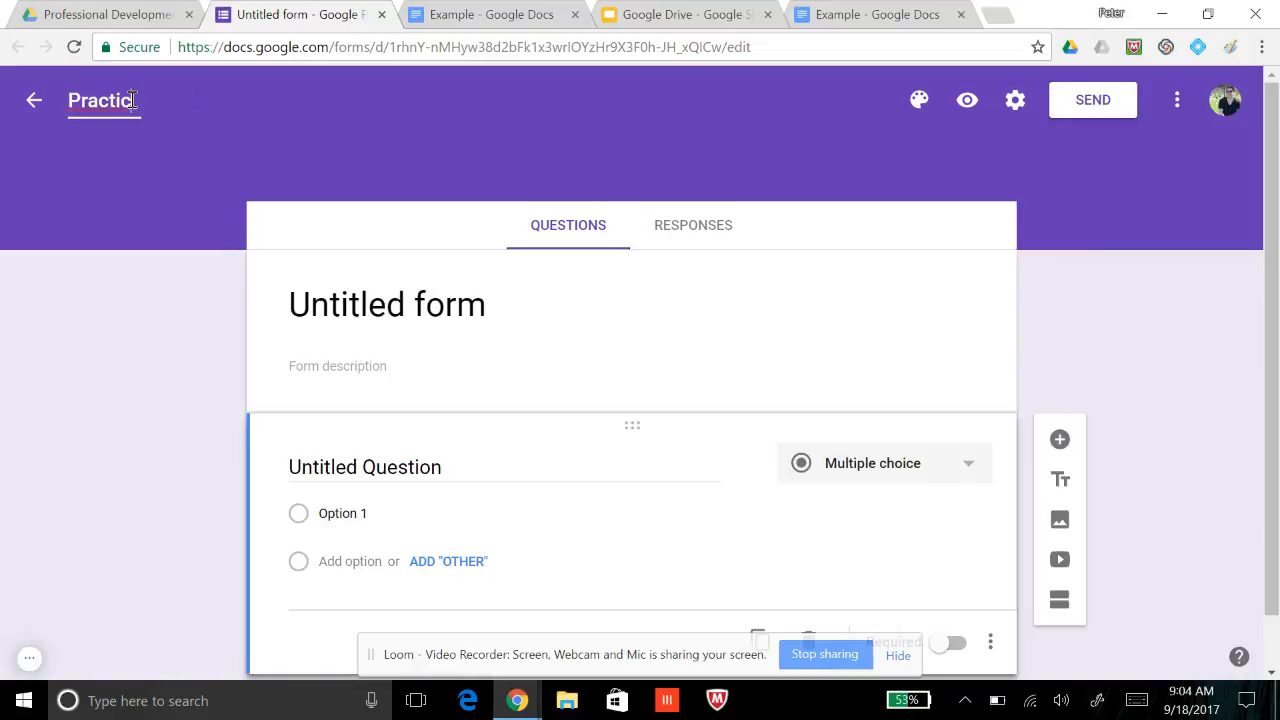
type("est 1")
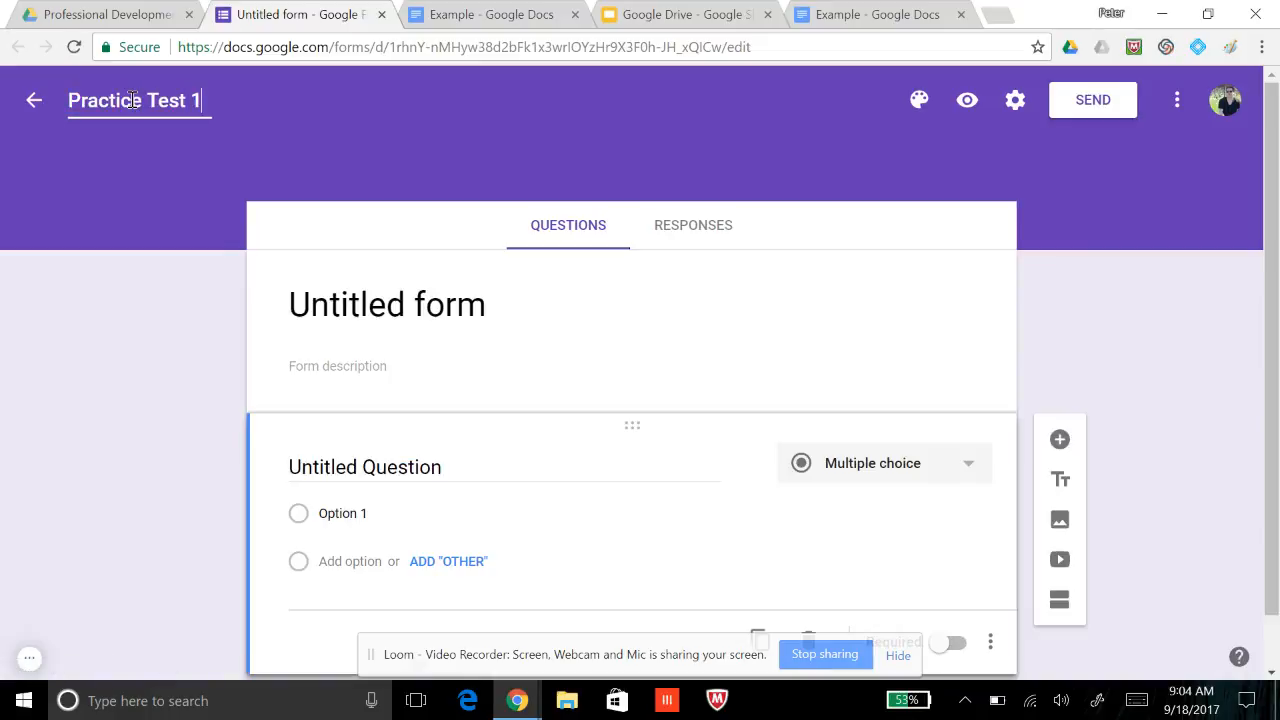
key("Tab")
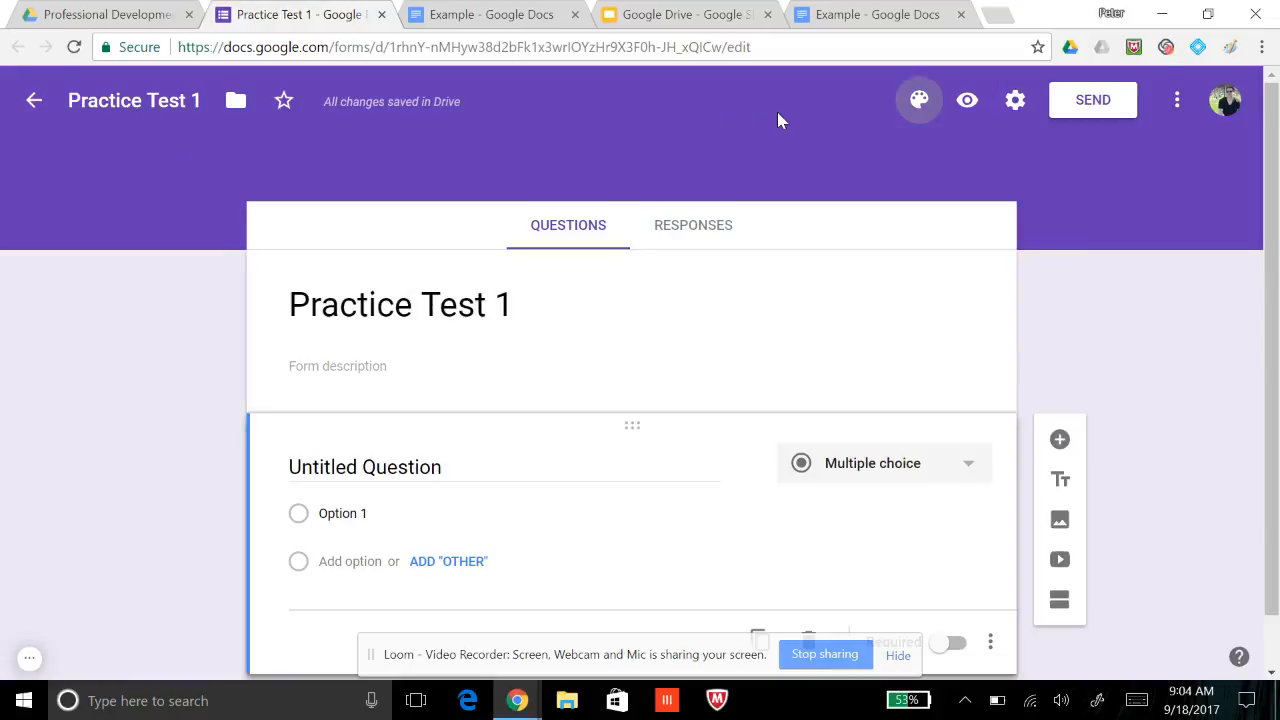
Try orange as the form's theme color and settle on the medium blue theme color
left_click(919, 100)
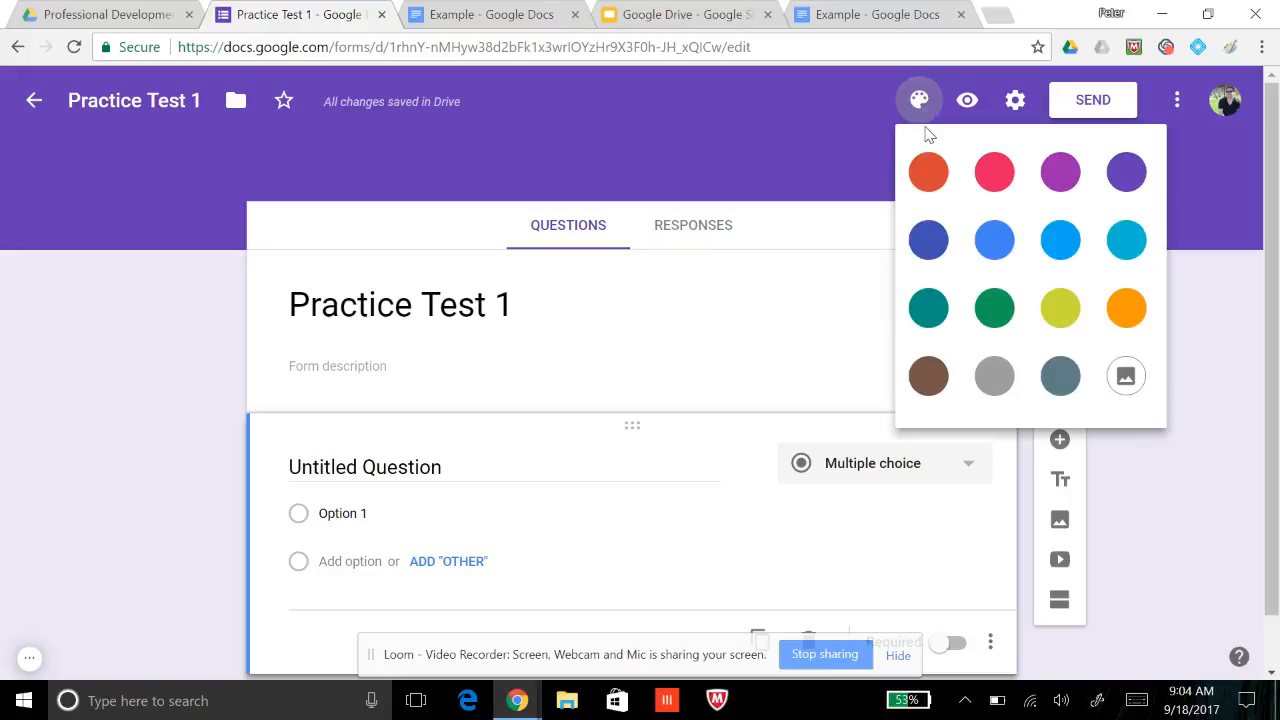
left_click(1122, 312)
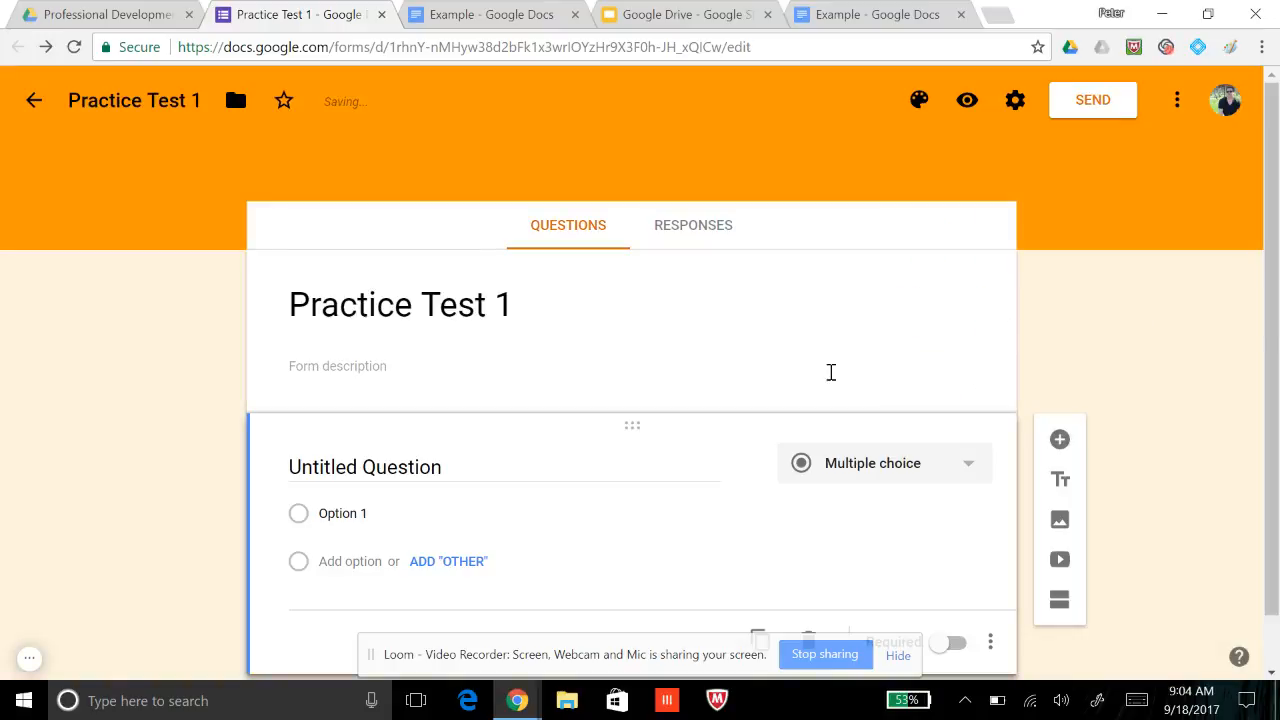
left_click(918, 104)
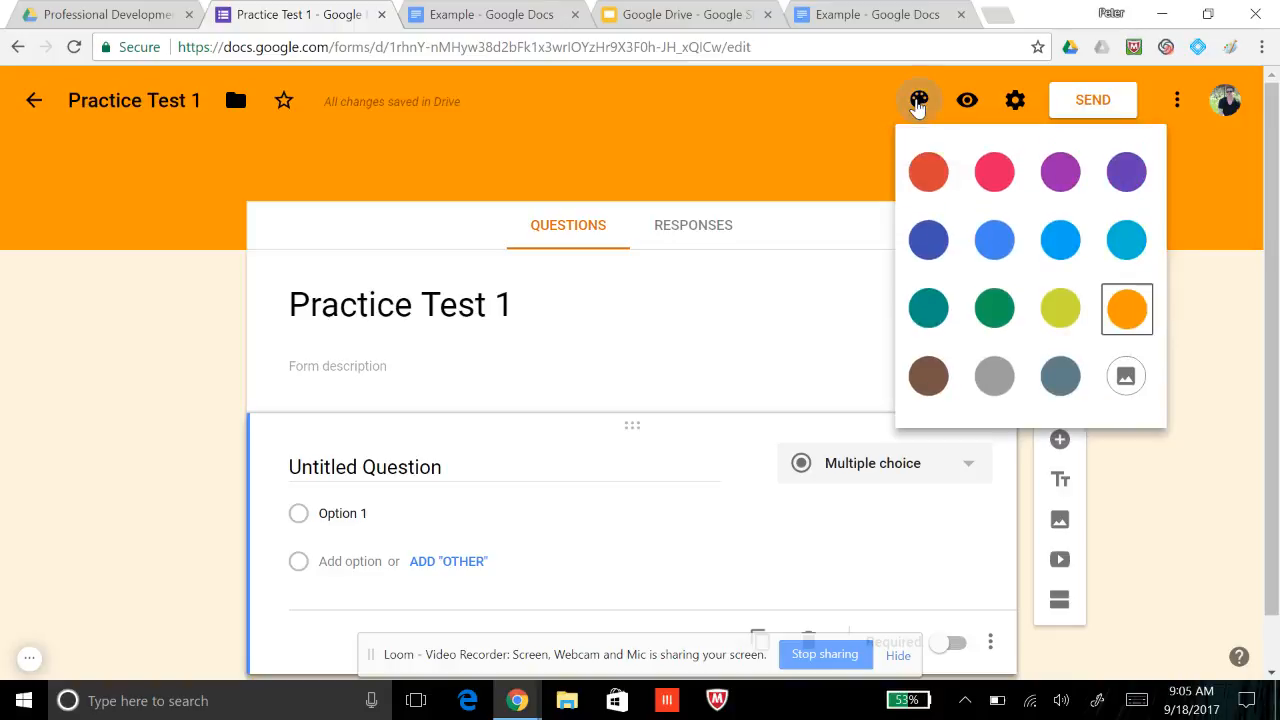
left_click(992, 242)
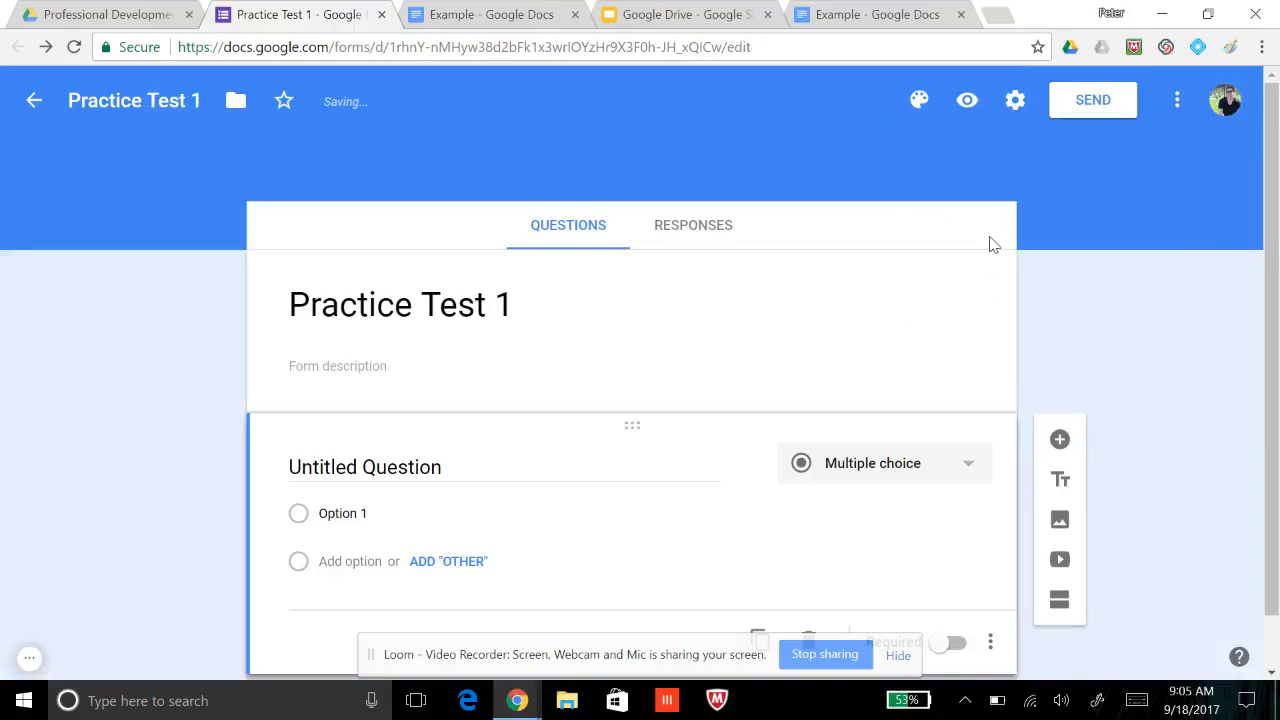
Set the first question's text to "Which of the following is not one of the seven dwarfs?"
scroll(649, 375, "down", 1)
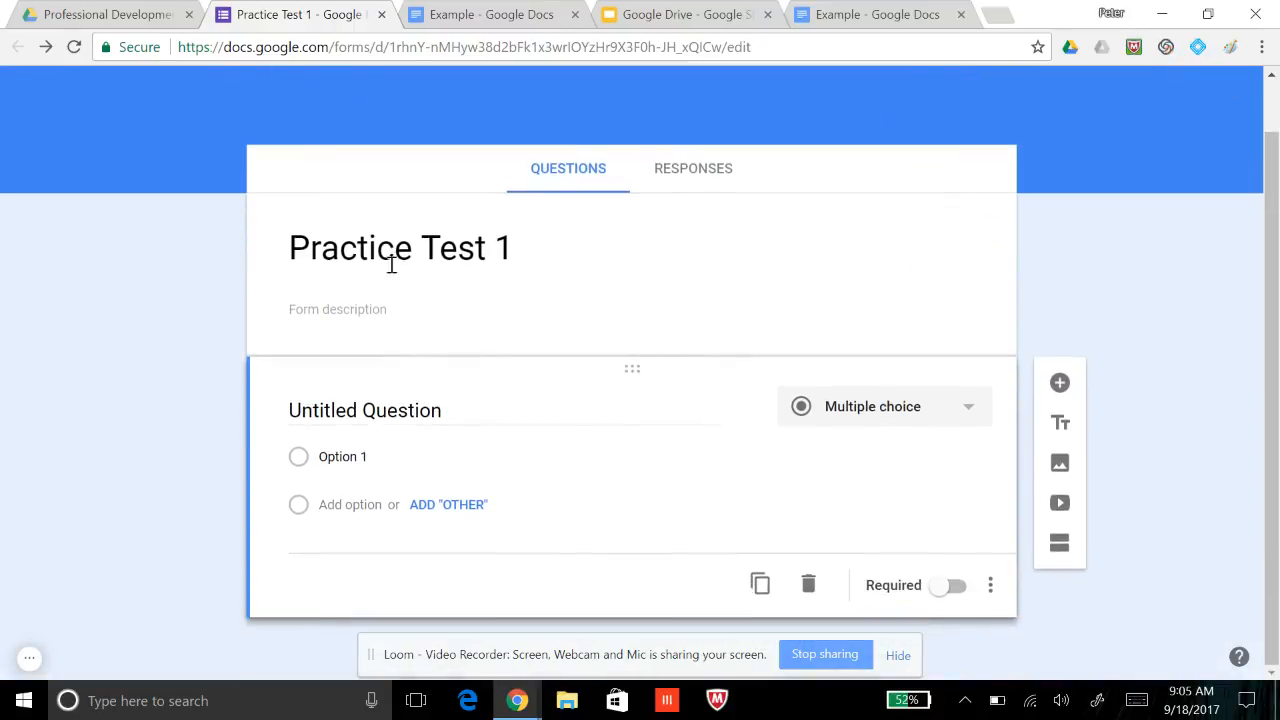
left_click(397, 409)
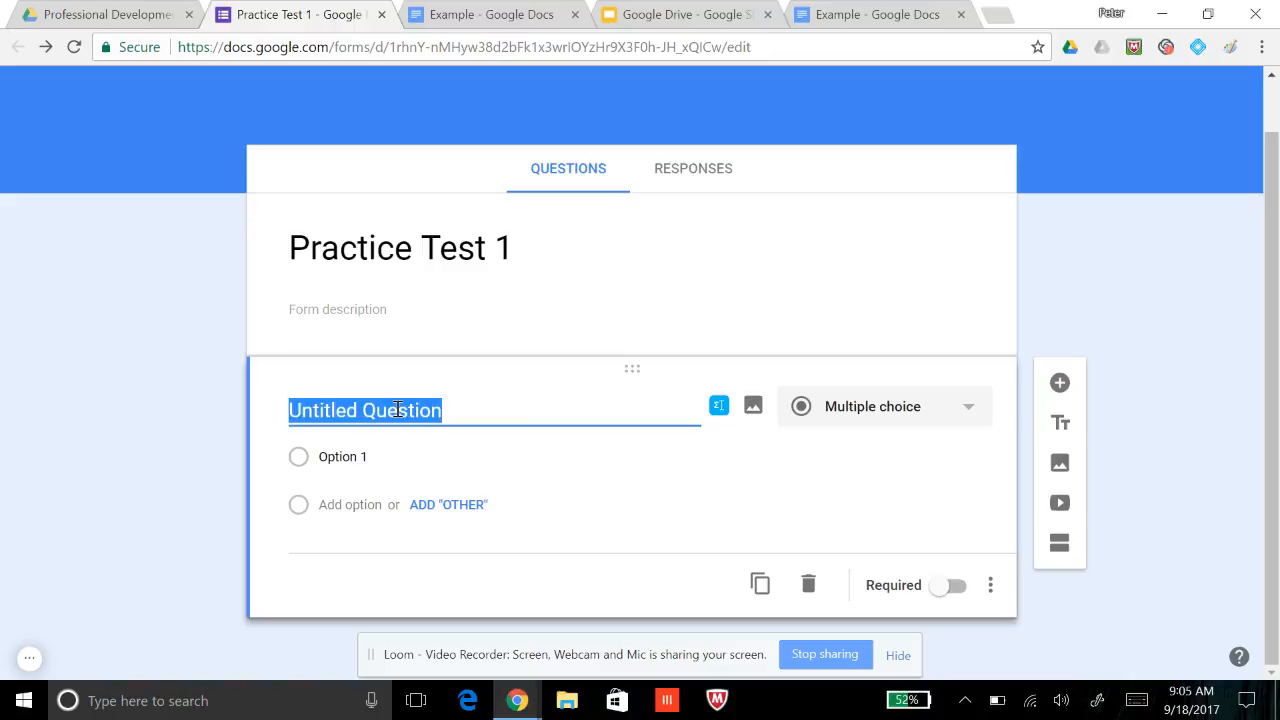
type("Whi")
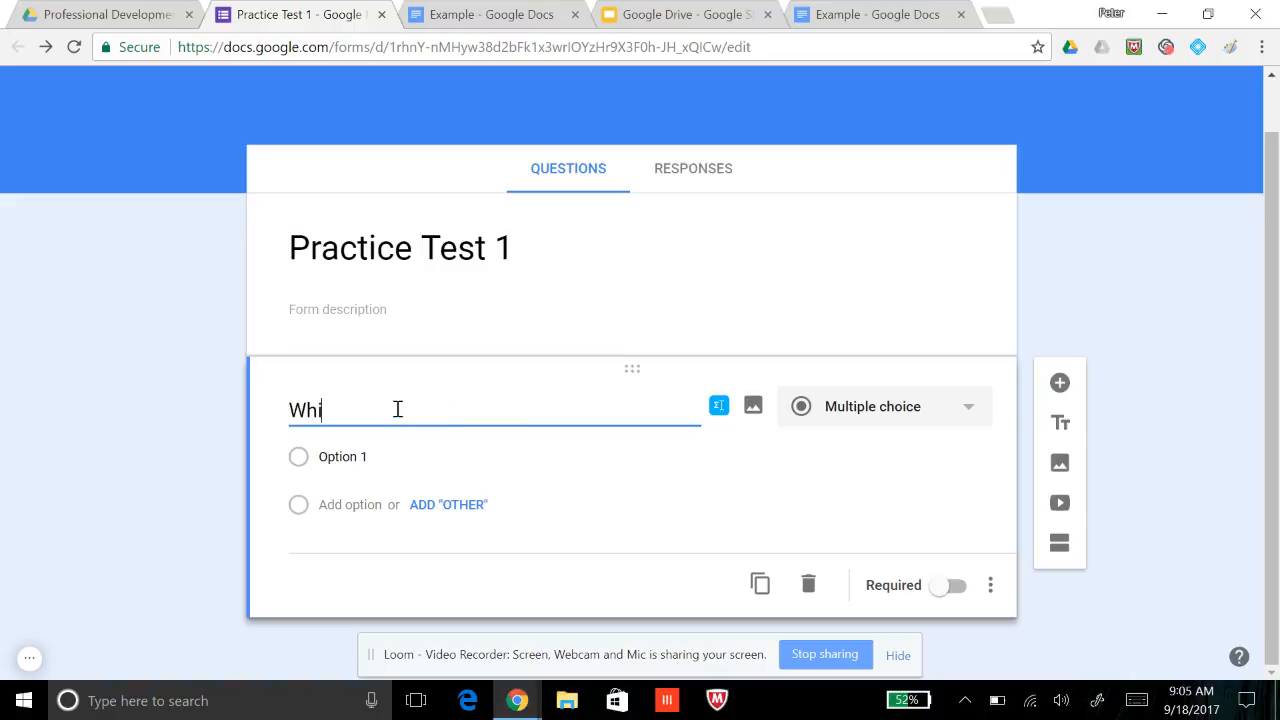
type("ch of the following is")
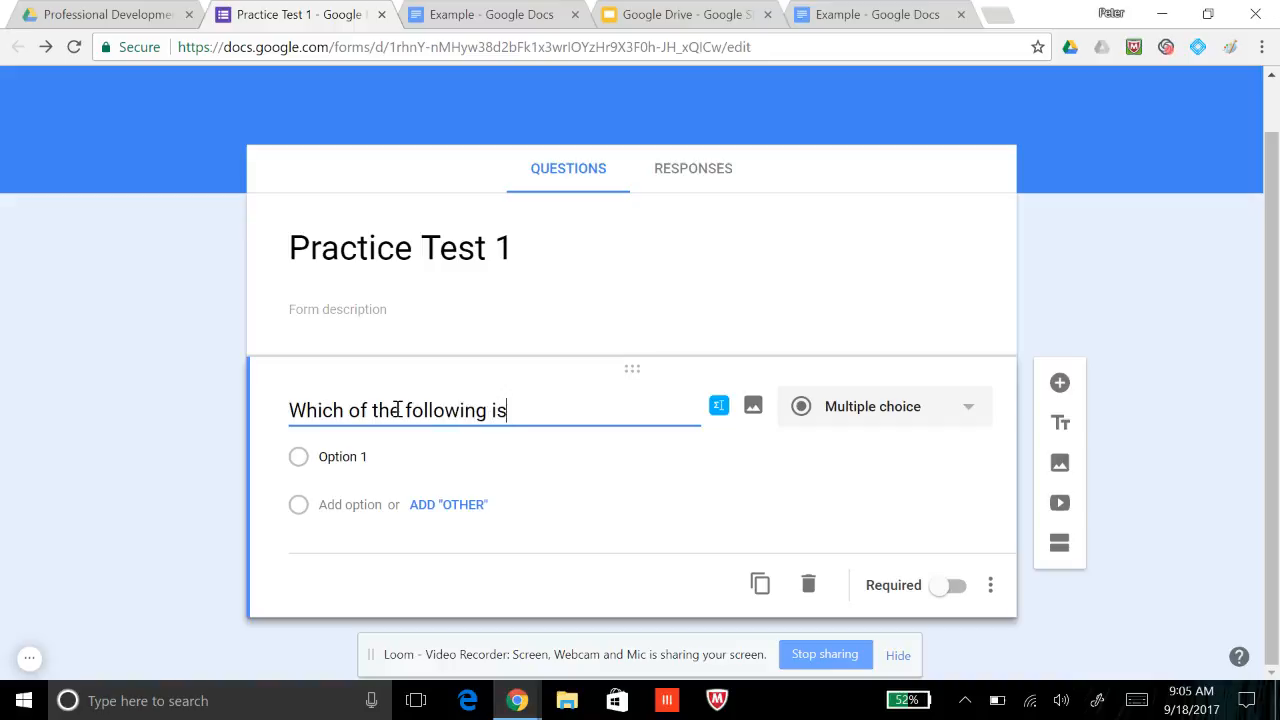
type(" not one of the")
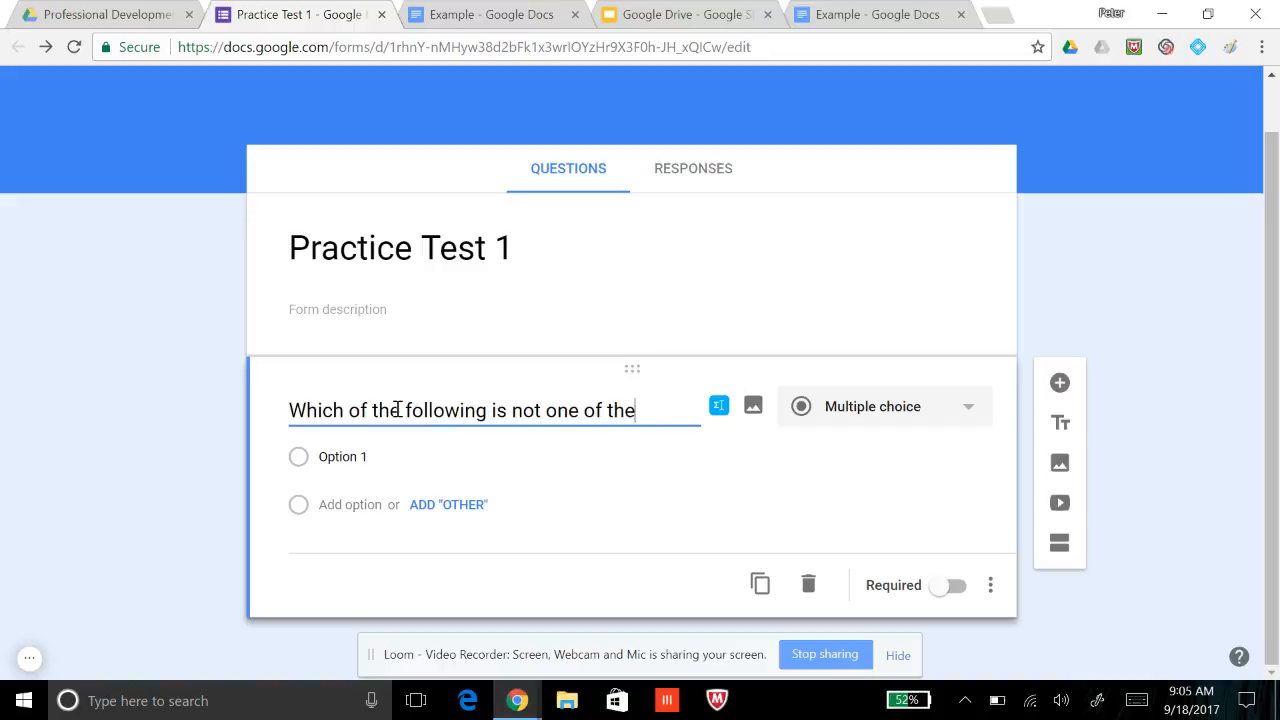
type(" seven d")
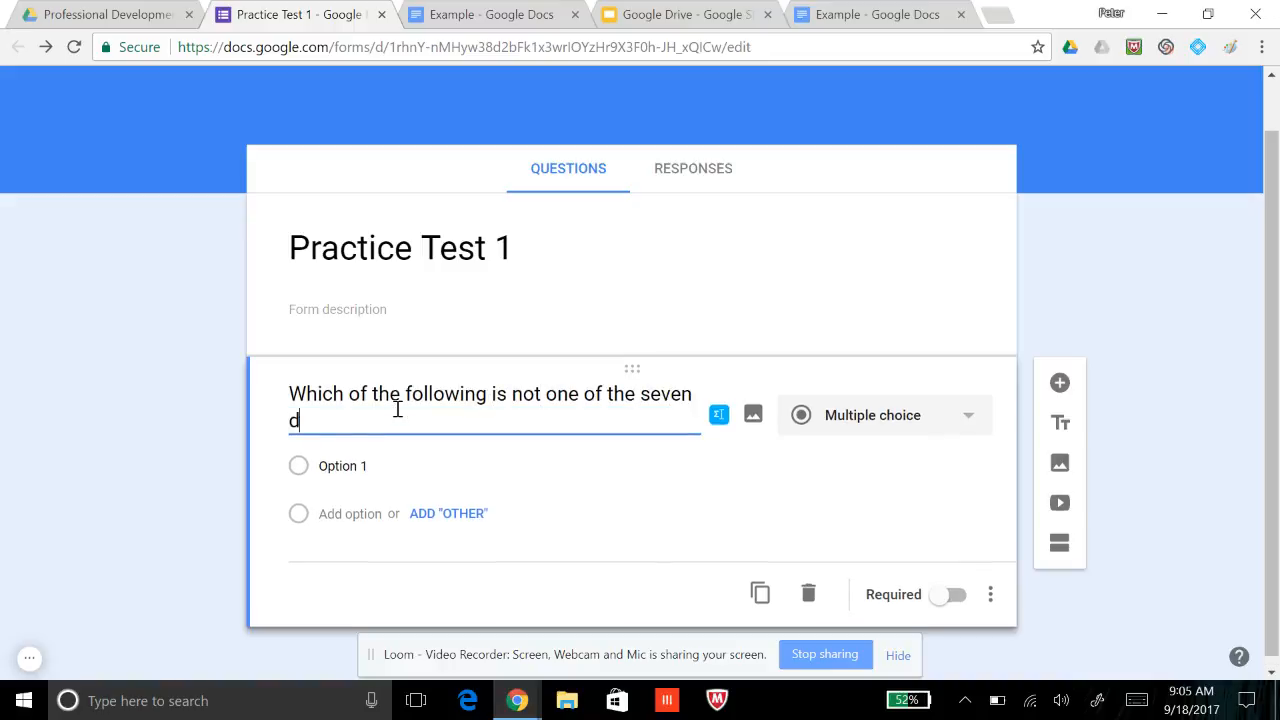
type("warves?")
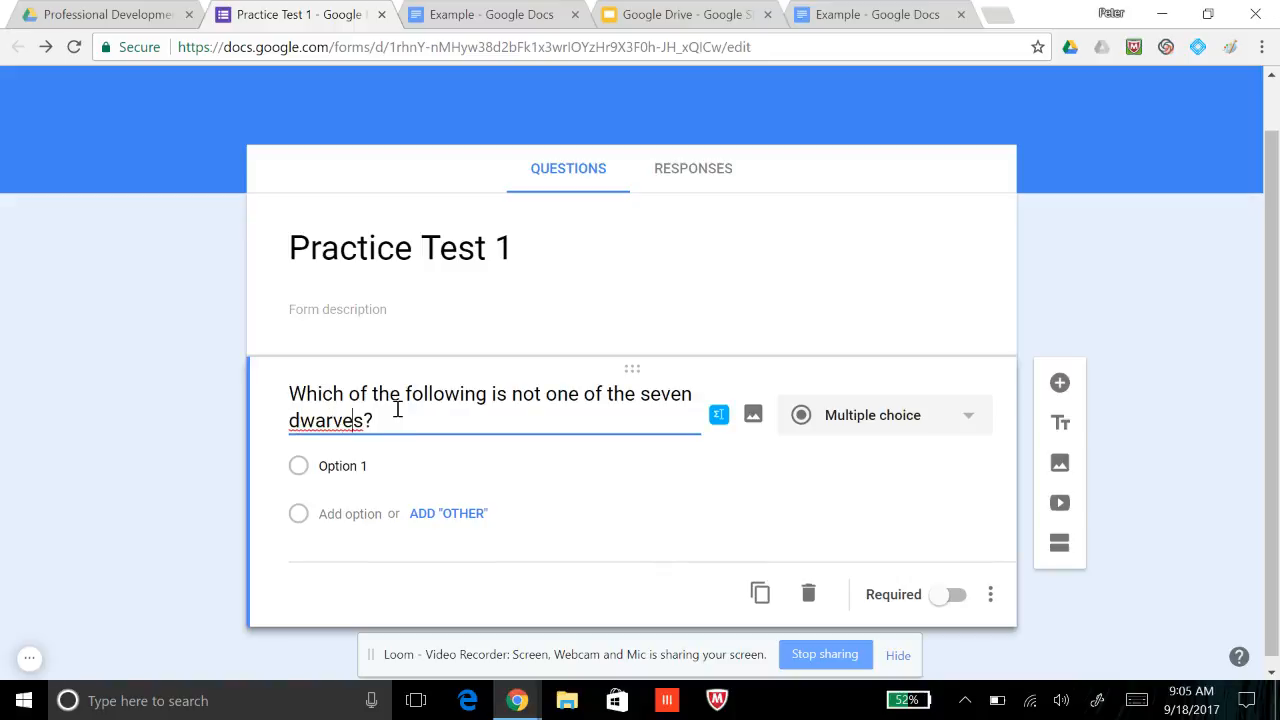
key("BackSpace")
type("f")
key("End")
key("BackSpace")
key("Right")
key("Tab")
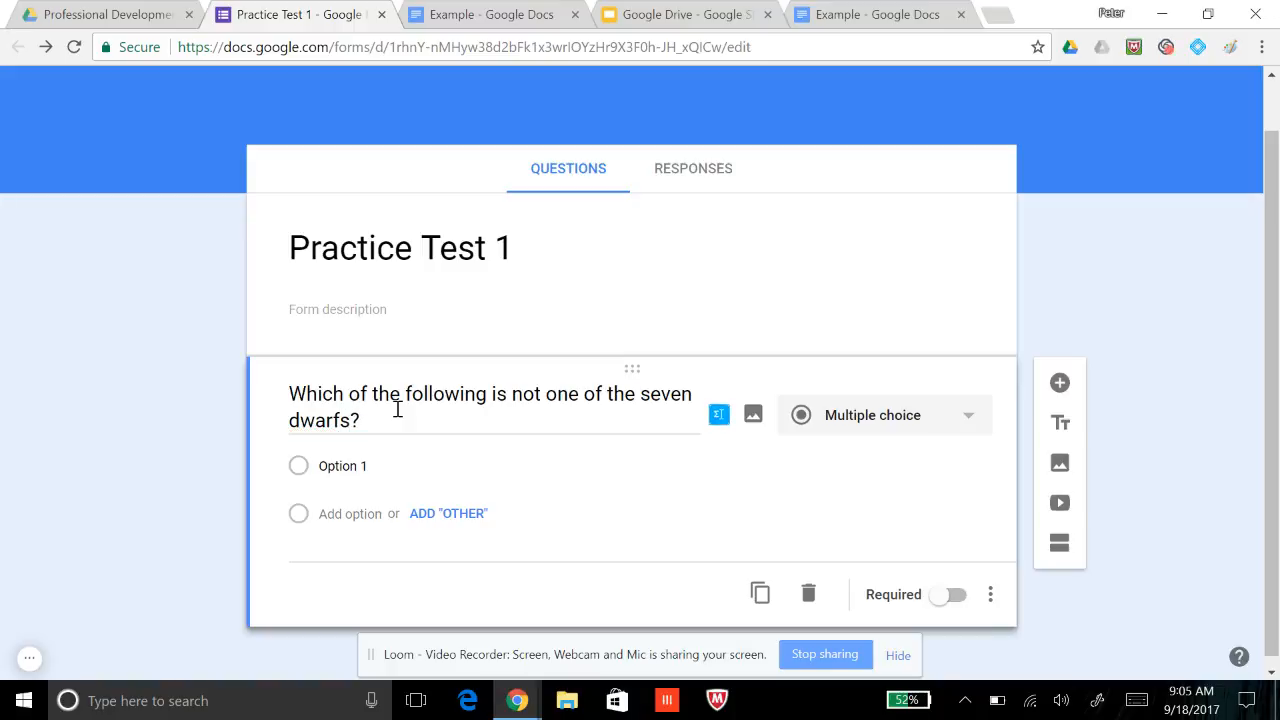
key("Tab")
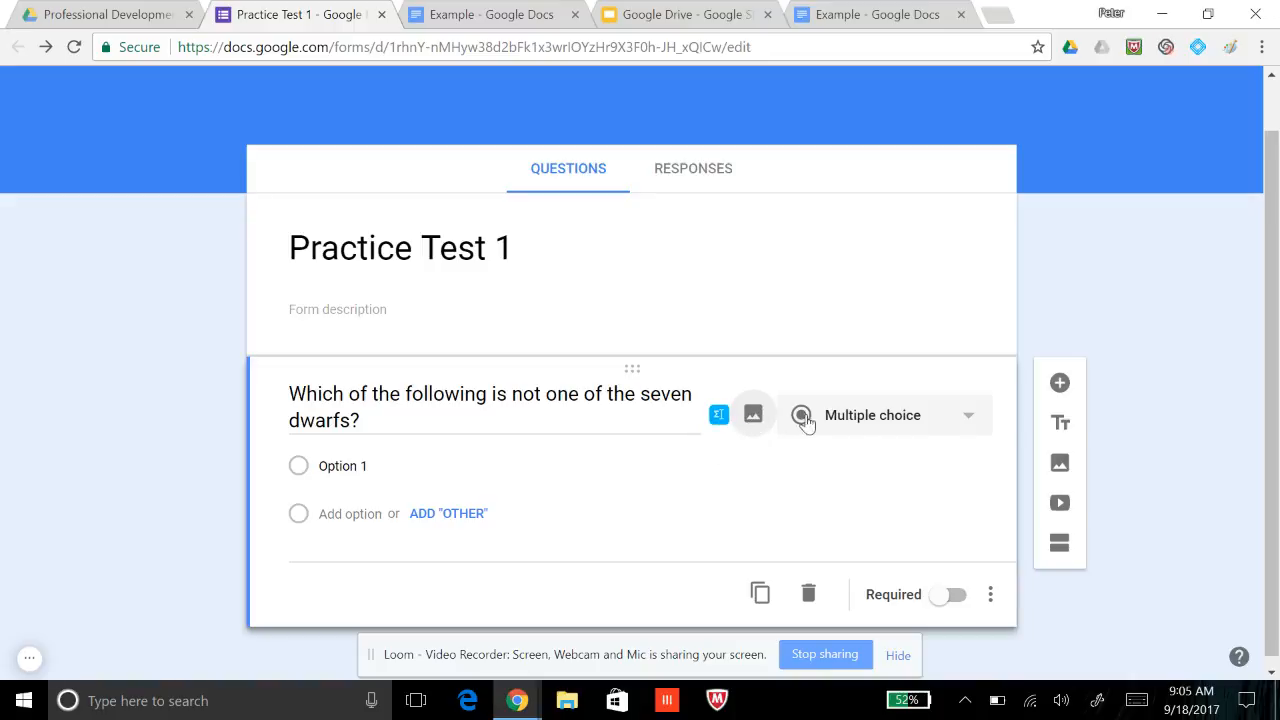
Keep the first question as Multiple choice and enter the answer options Doc, Sleepy, Sneezy, Achy and Bashful
left_click(872, 430)
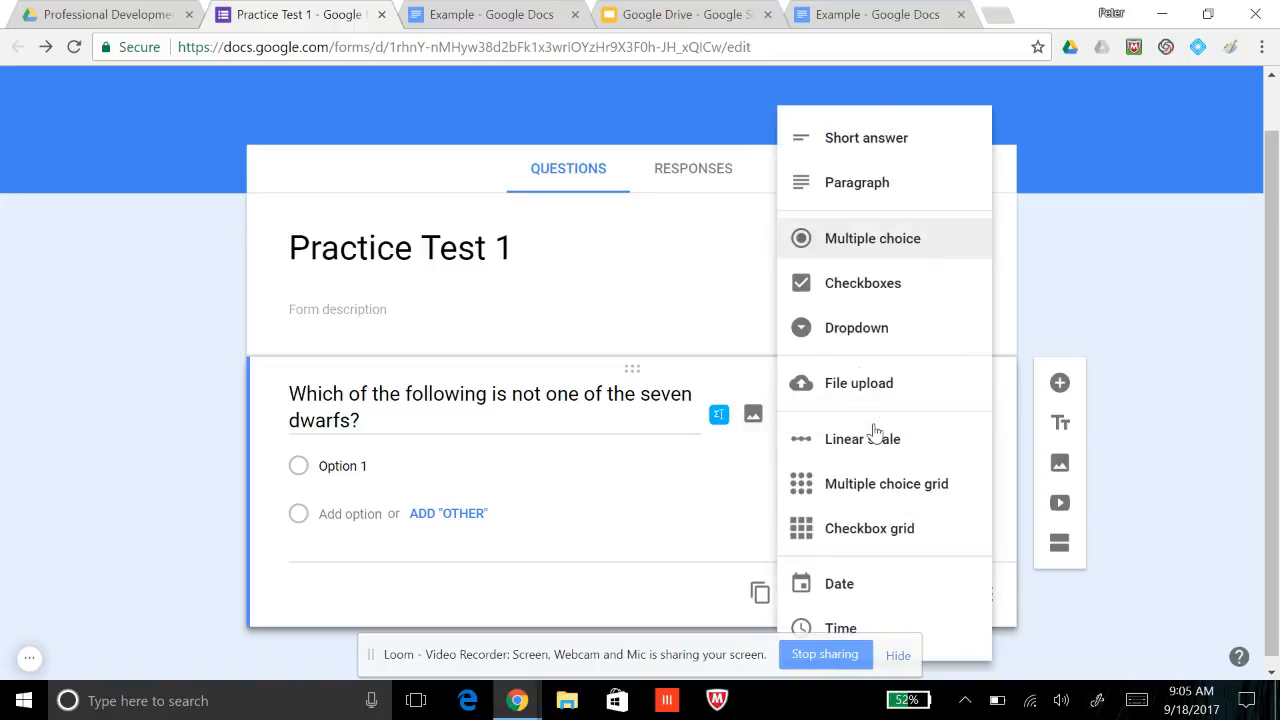
left_click(848, 245)
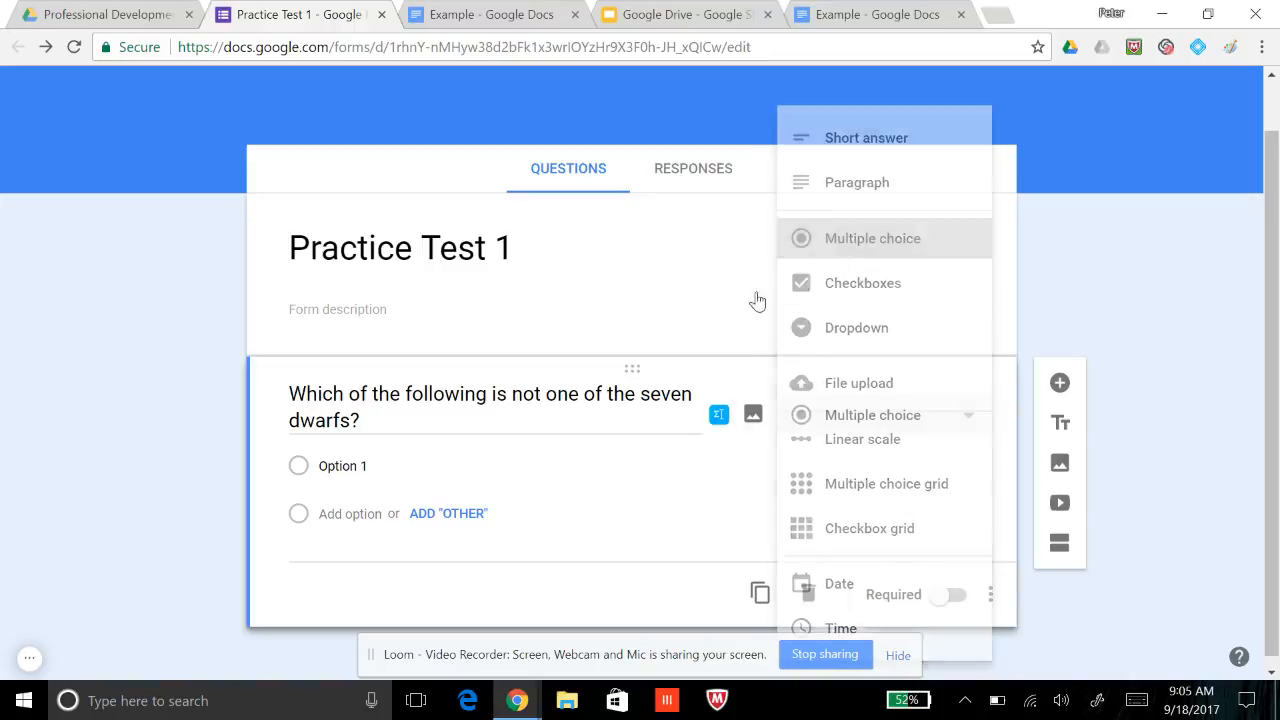
left_click(345, 471)
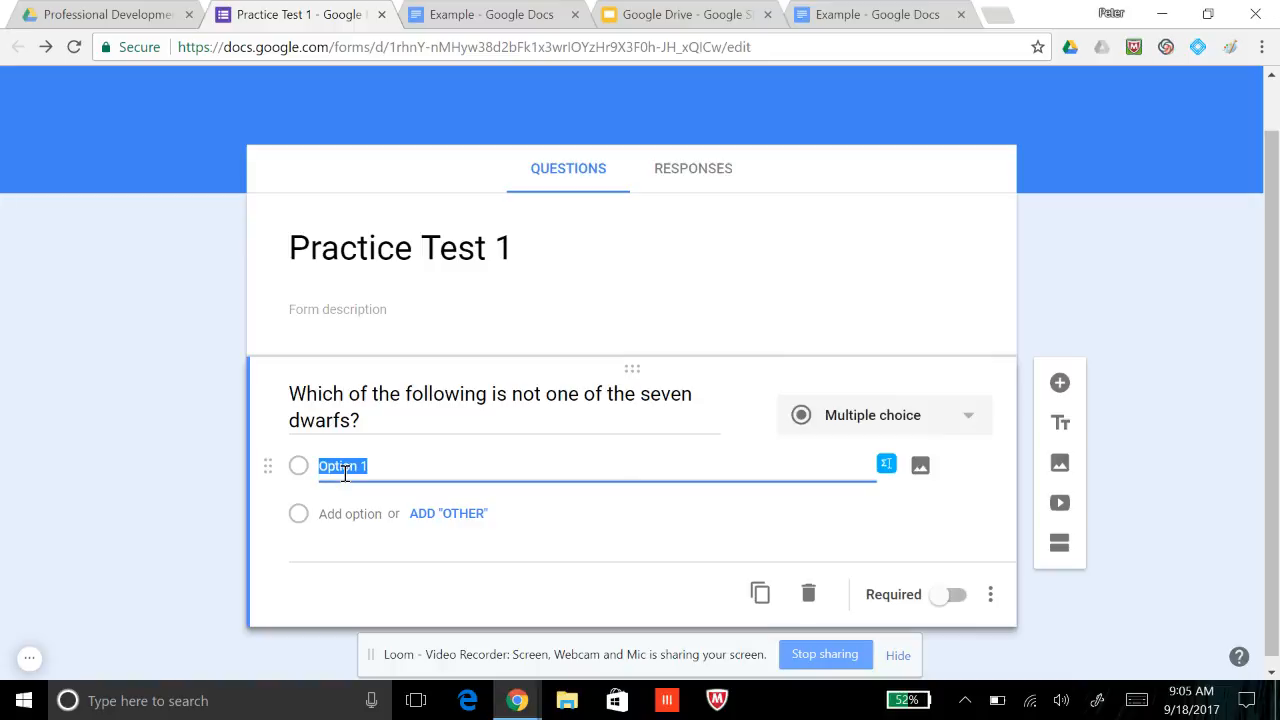
type("Doc")
key("Return")
type("Sleepy")
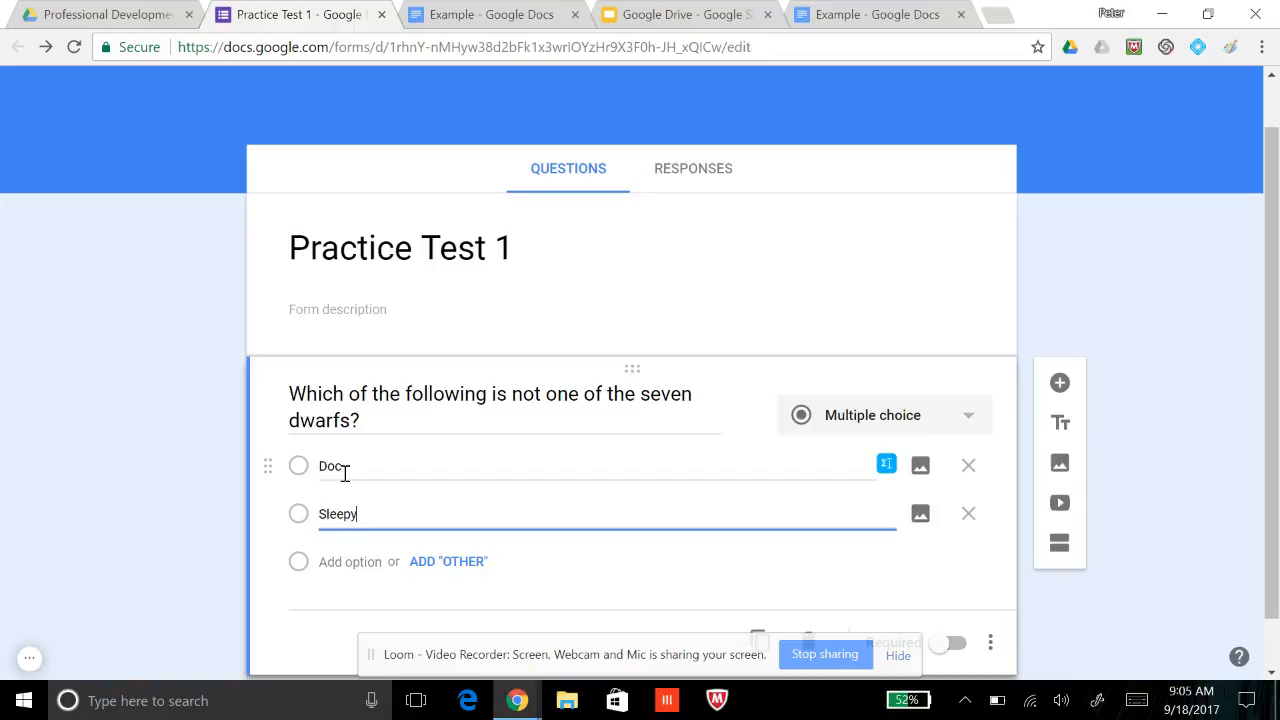
key("Return")
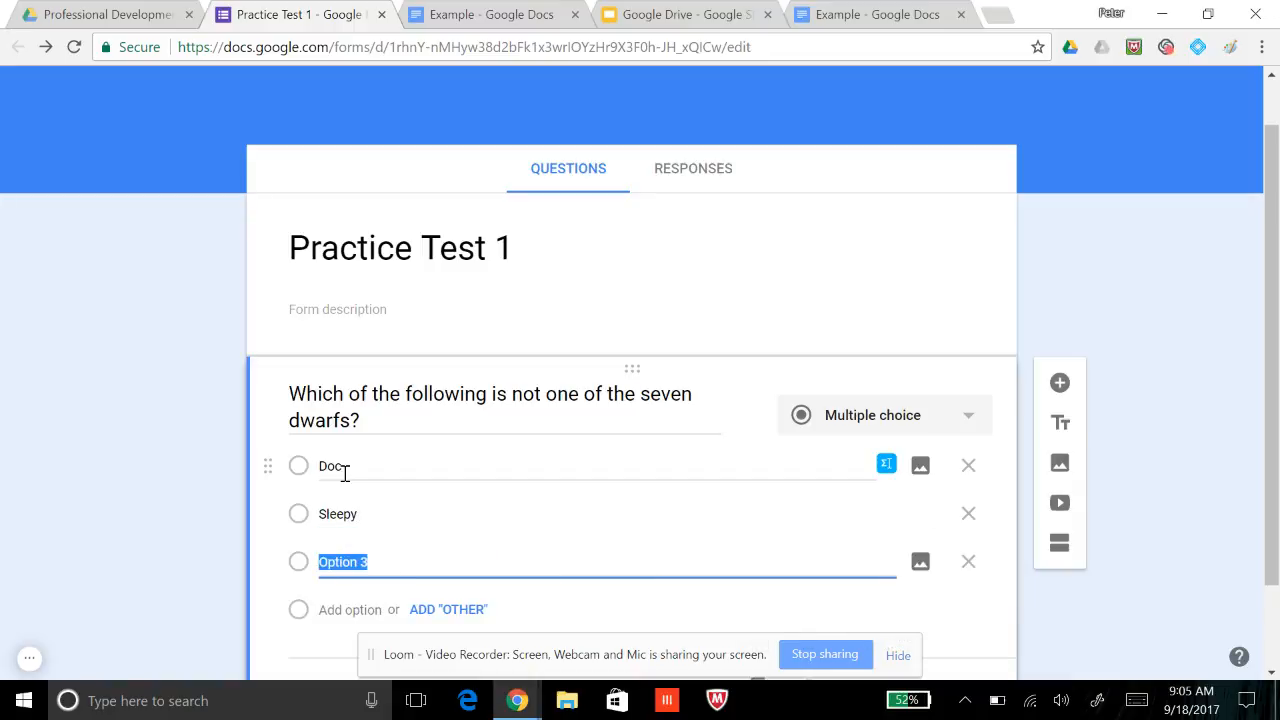
type("Sneezy")
key("Return")
type("Achy")
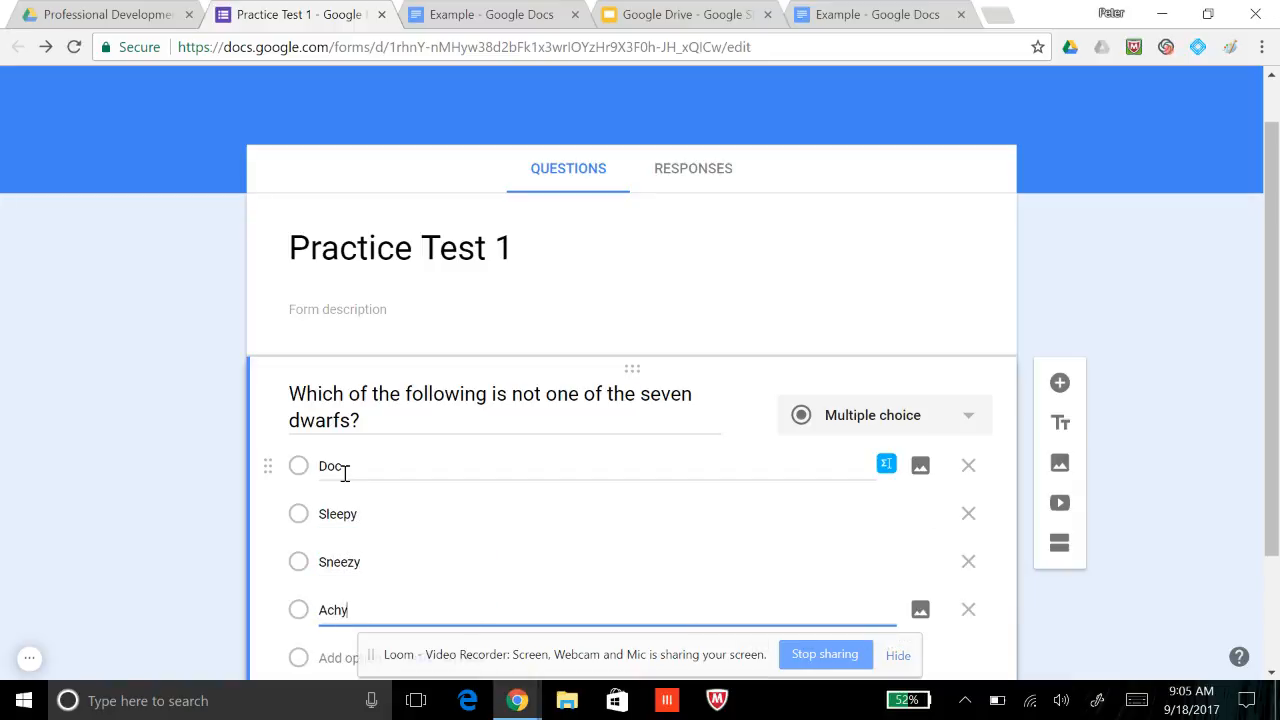
key("Return")
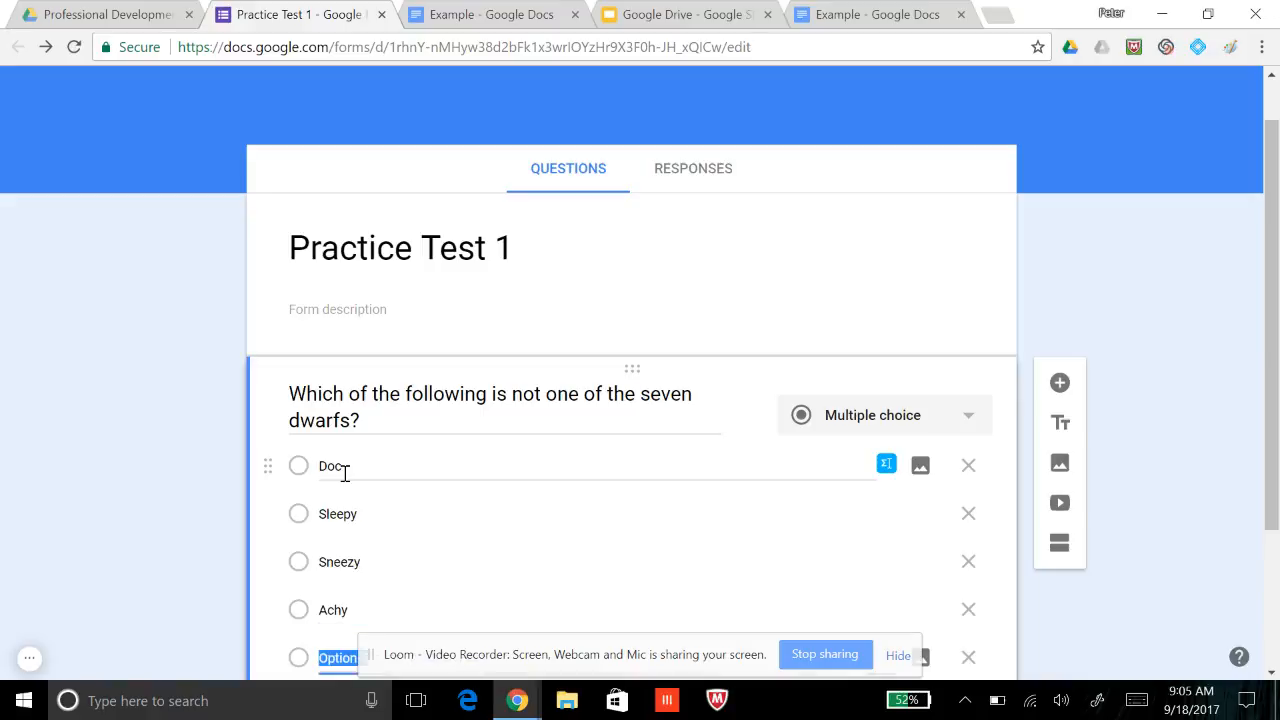
type("Bashfu")
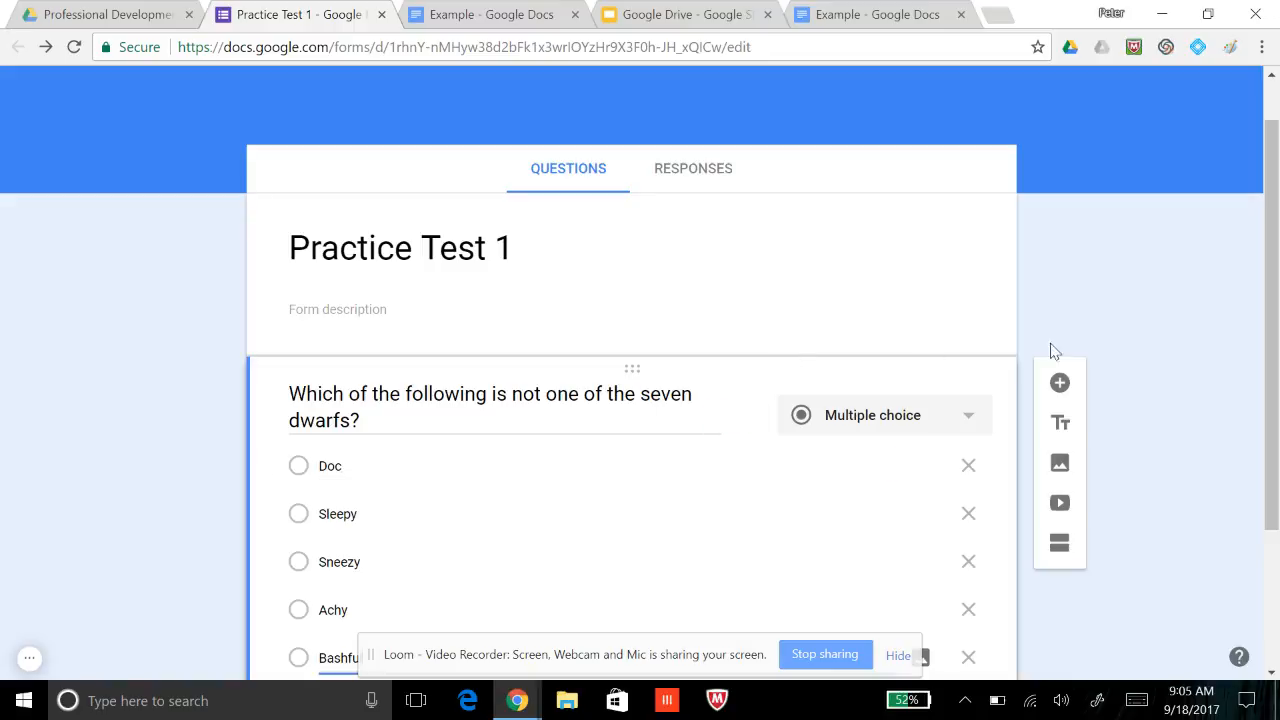
Make the seven dwarfs question required and add a new question below it
left_click_drag(1274, 245, 1278, 390)
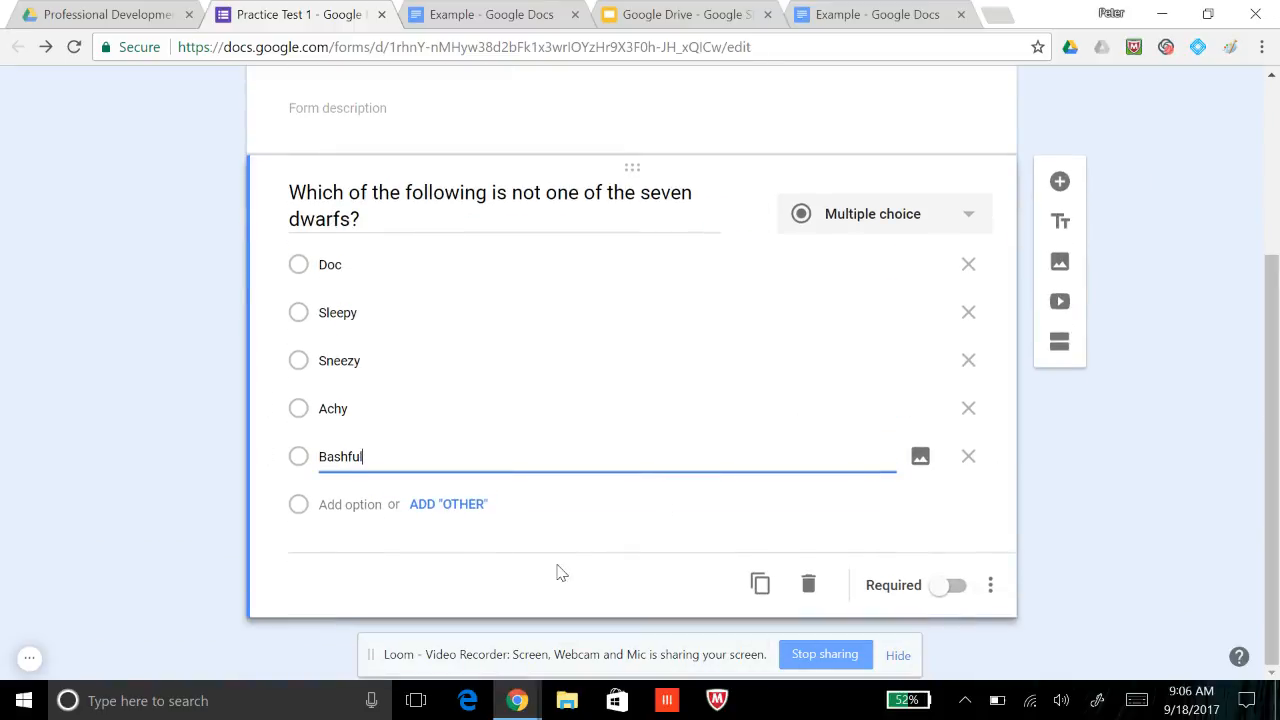
left_click(941, 590)
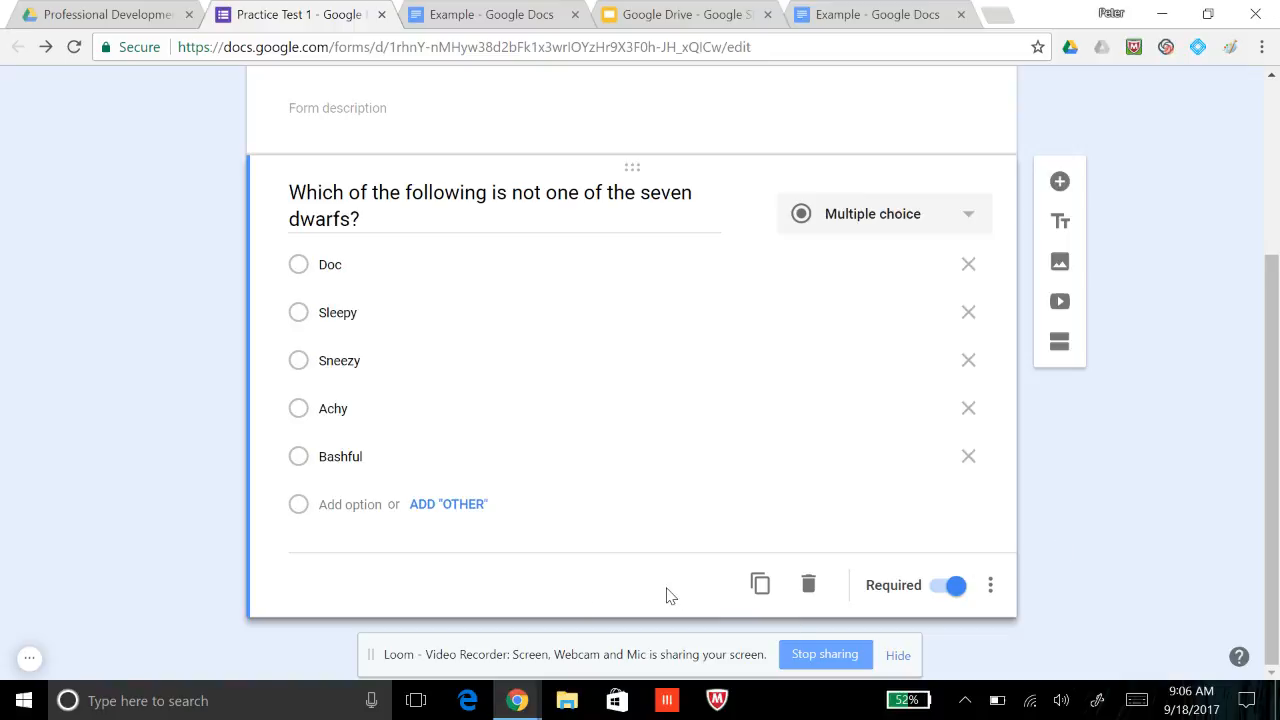
left_click(1060, 183)
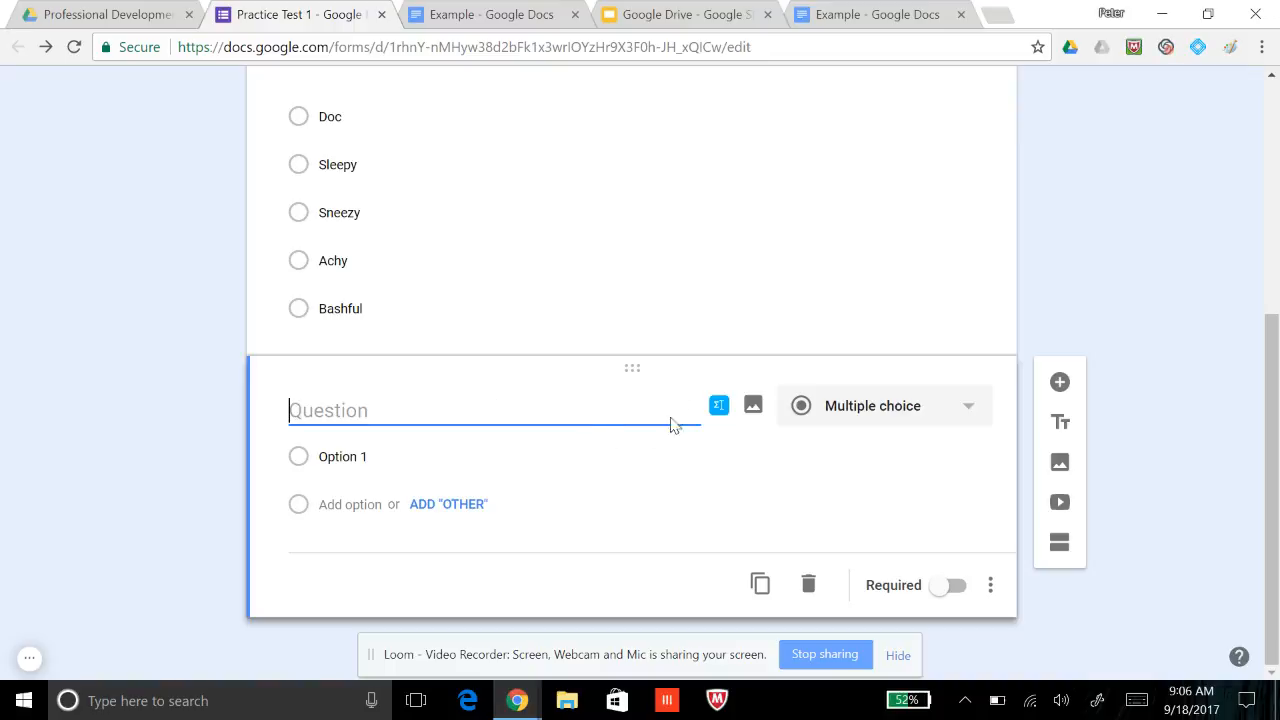
Authorize EquatIO to work with Google Forms using the existing Google account, and return to the Practice Test 1 form
left_click(721, 411)
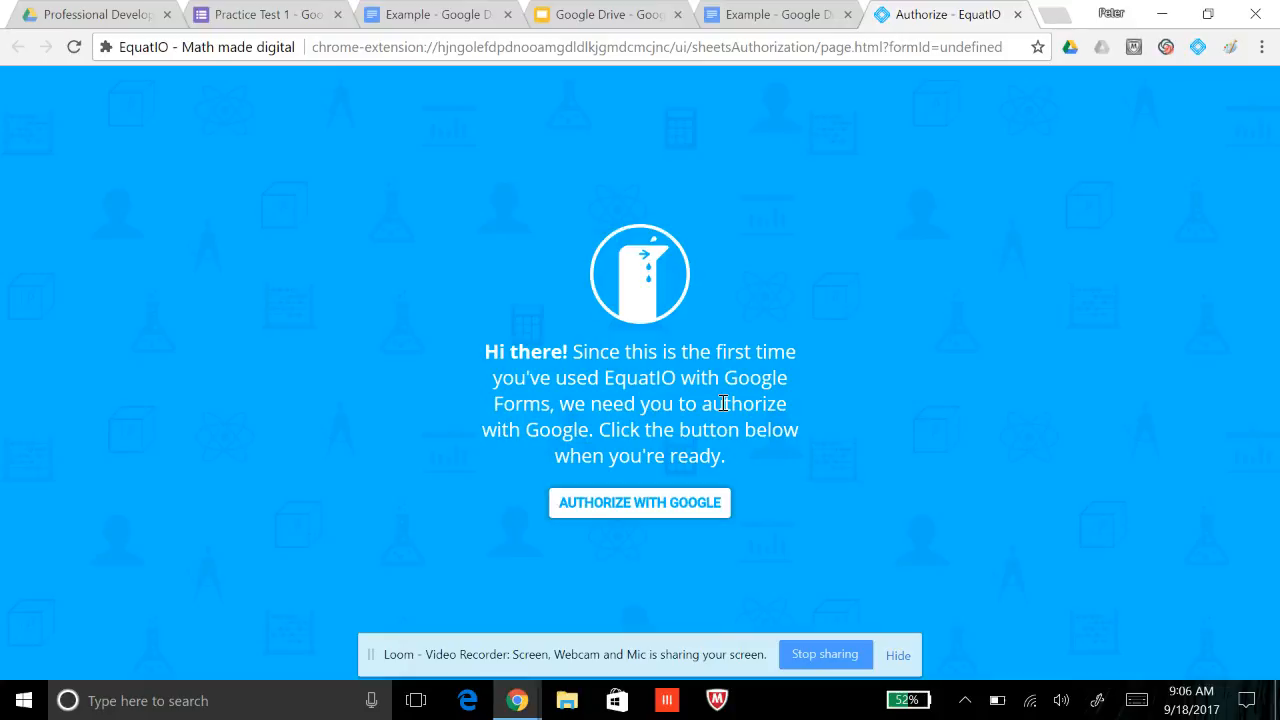
left_click(664, 507)
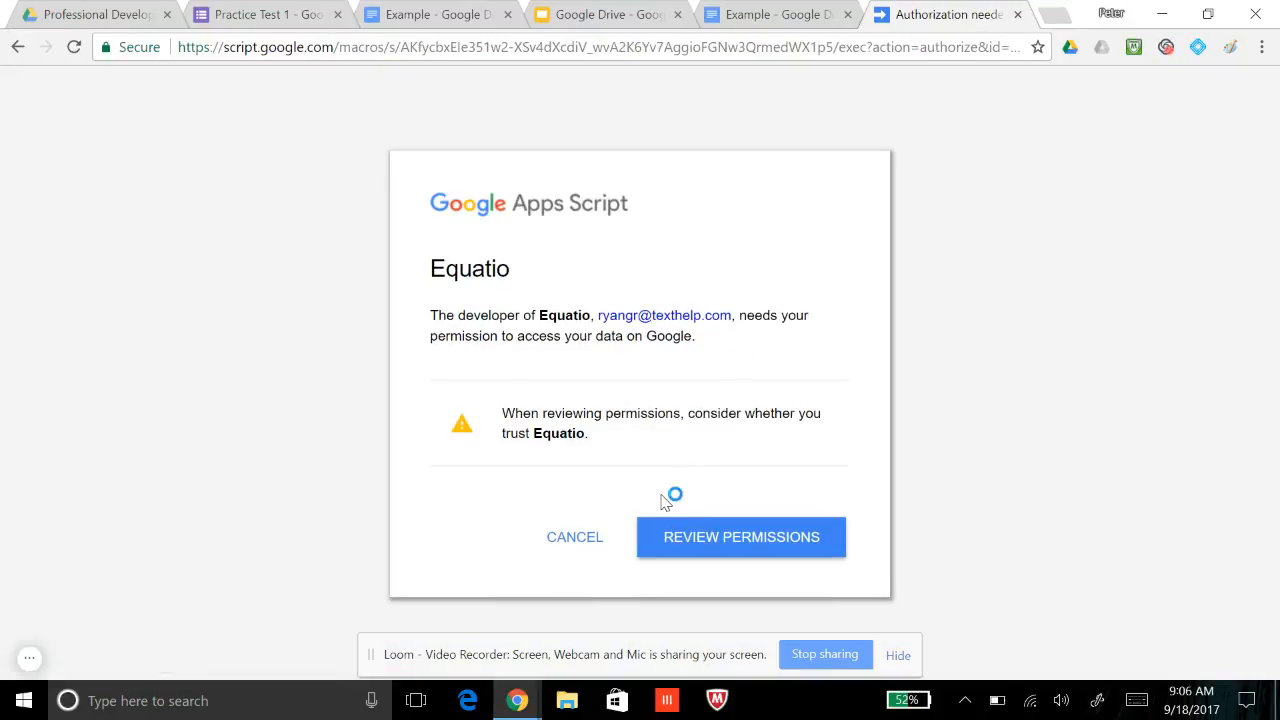
left_click(735, 541)
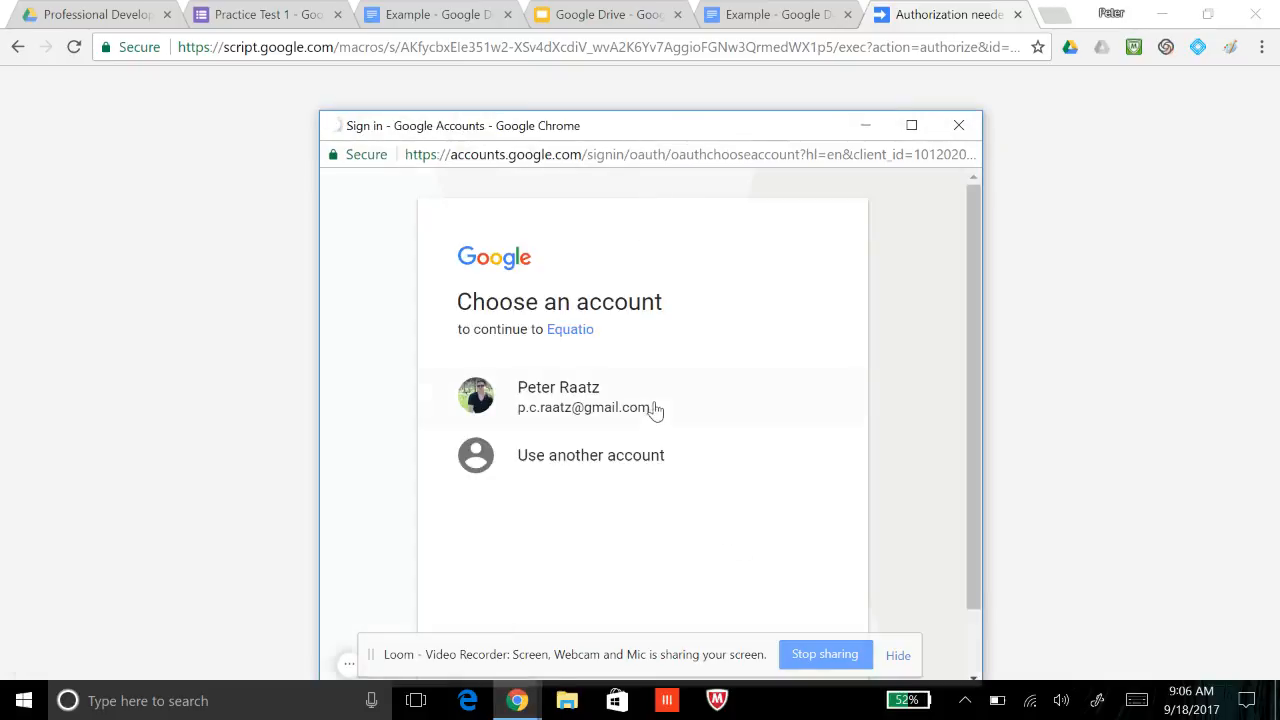
left_click(553, 386)
left_click_drag(976, 333, 963, 476)
left_click(800, 561)
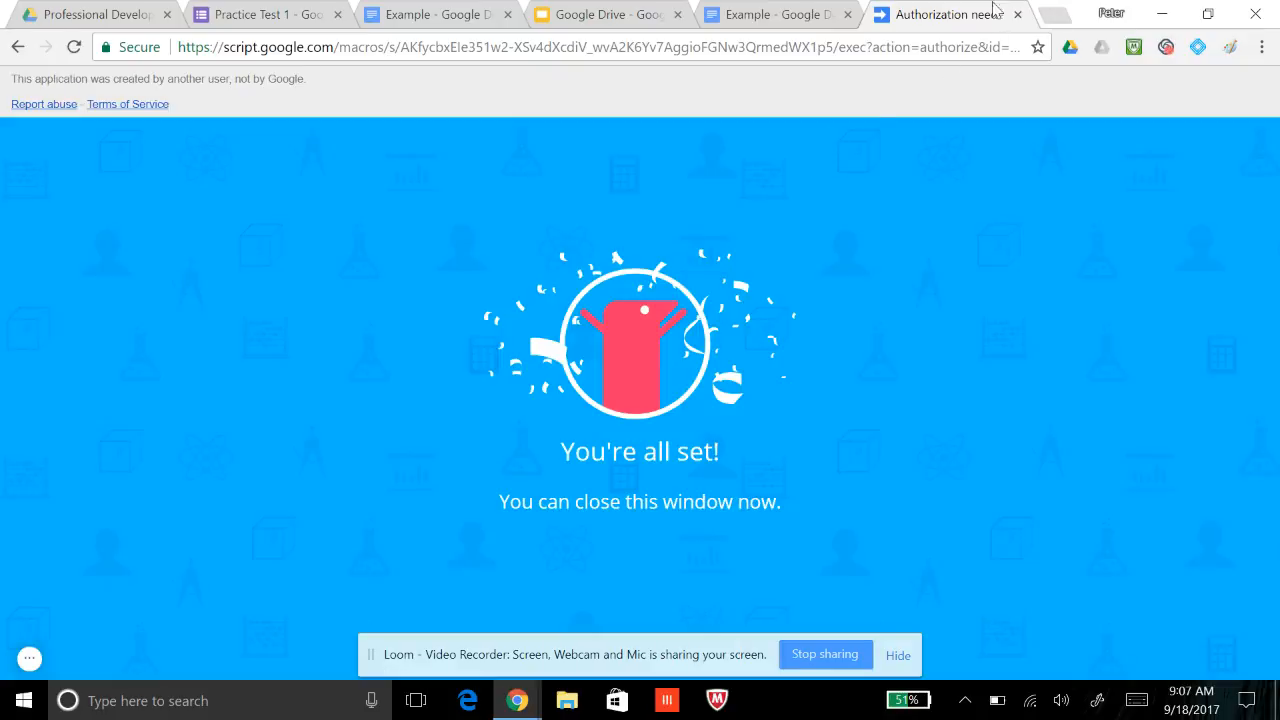
left_click(1018, 14)
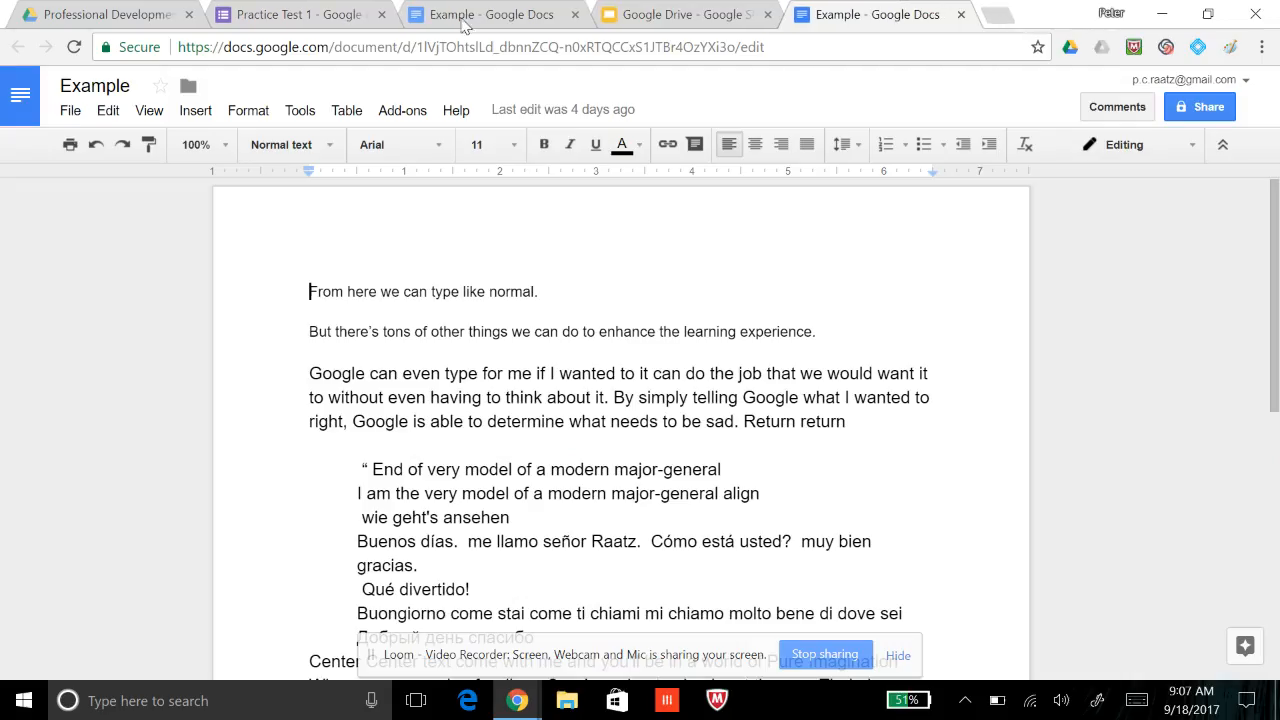
left_click(300, 14)
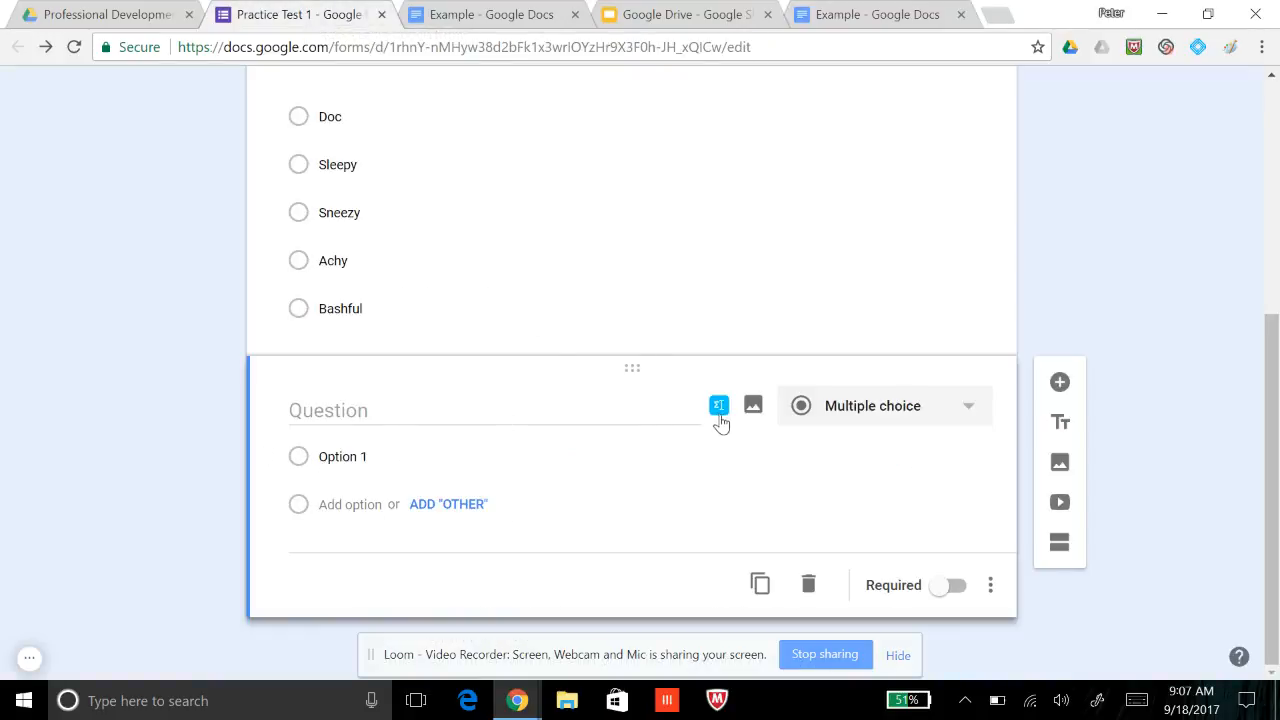
Insert the equations 3x + 3y = 15 and x + y = 5 into the second question with EquatIO's Equation Editor
left_click(718, 407)
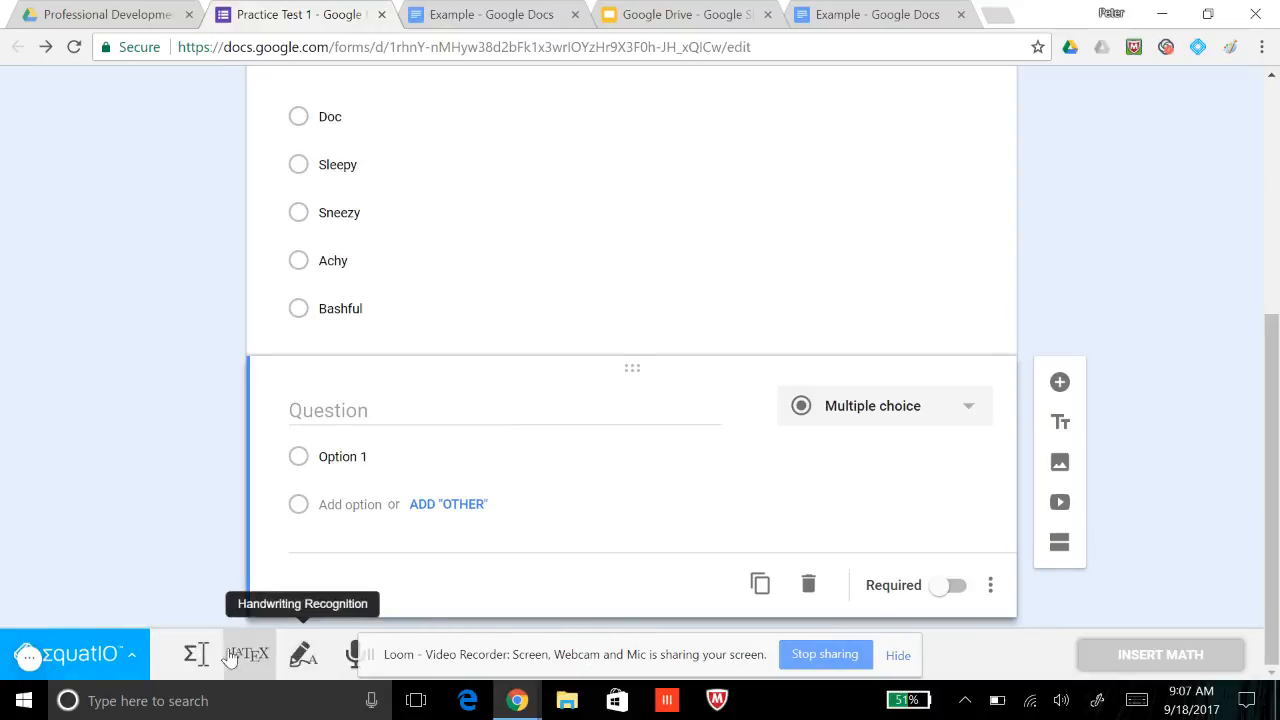
left_click(198, 654)
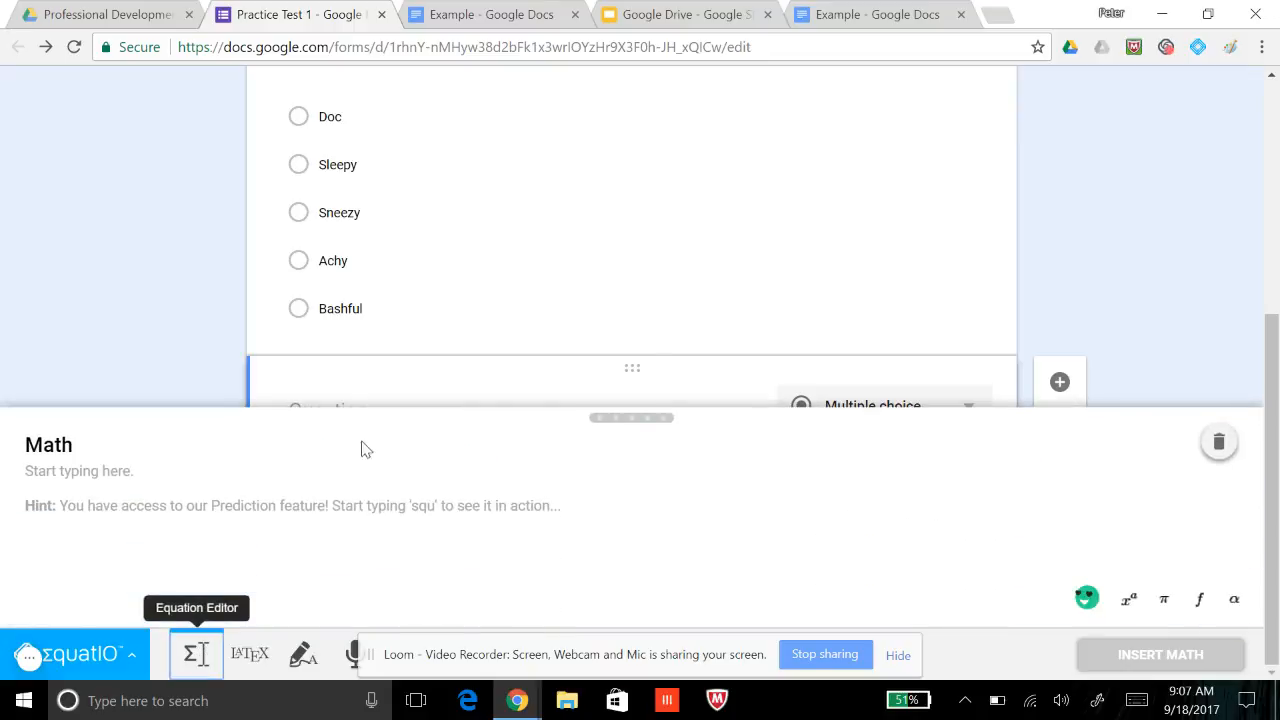
left_click(66, 474)
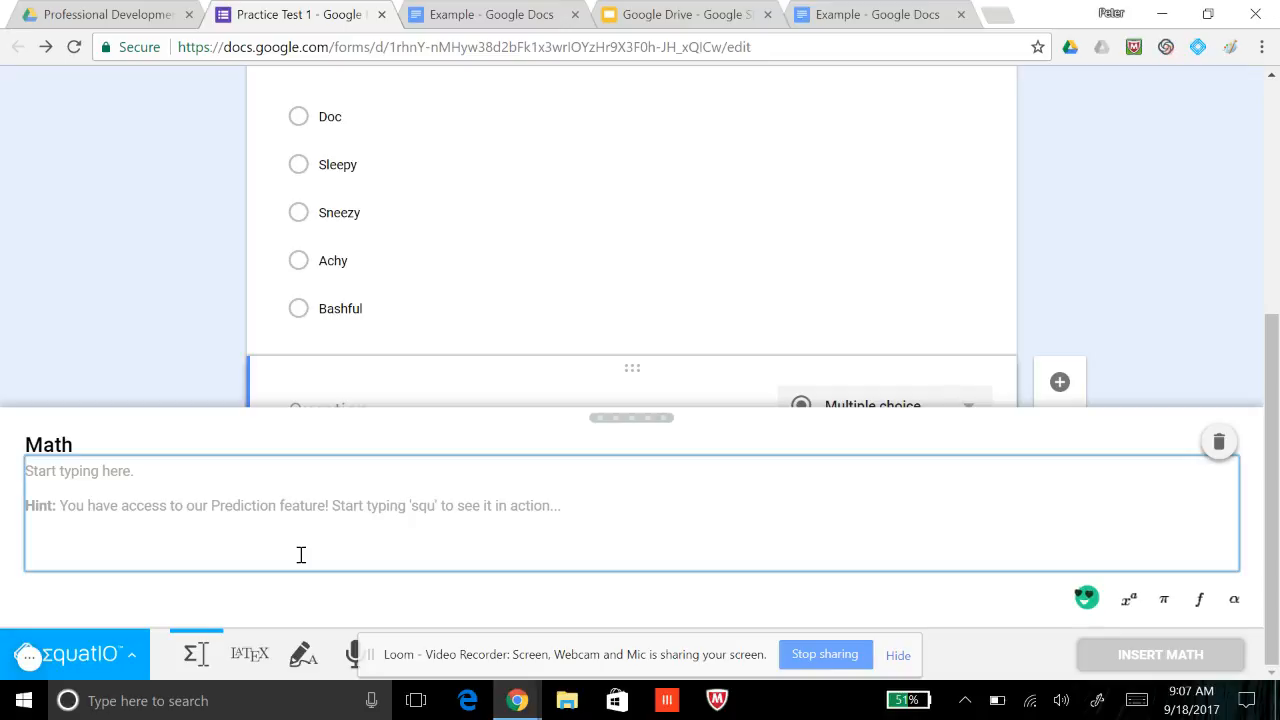
type("3x ")
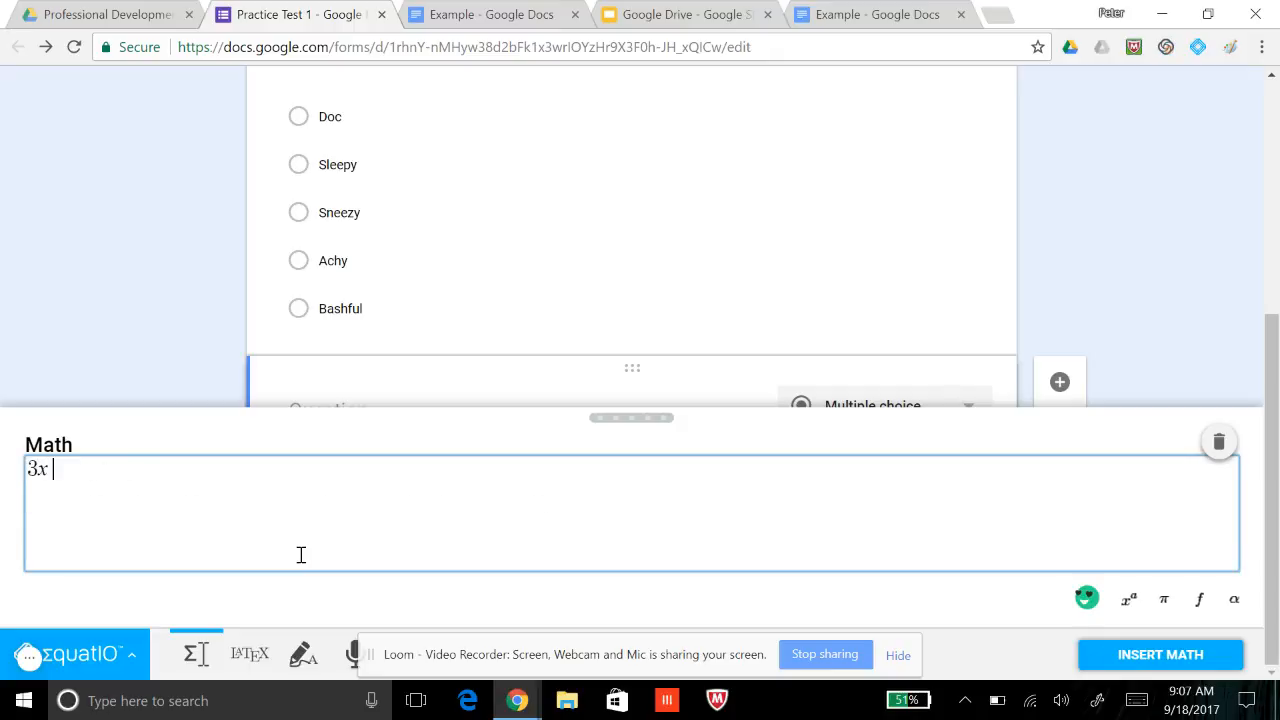
type("+ 3y = 15")
key("Return")
left_click(183, 466)
type("x + y = 5")
left_click(1118, 658)
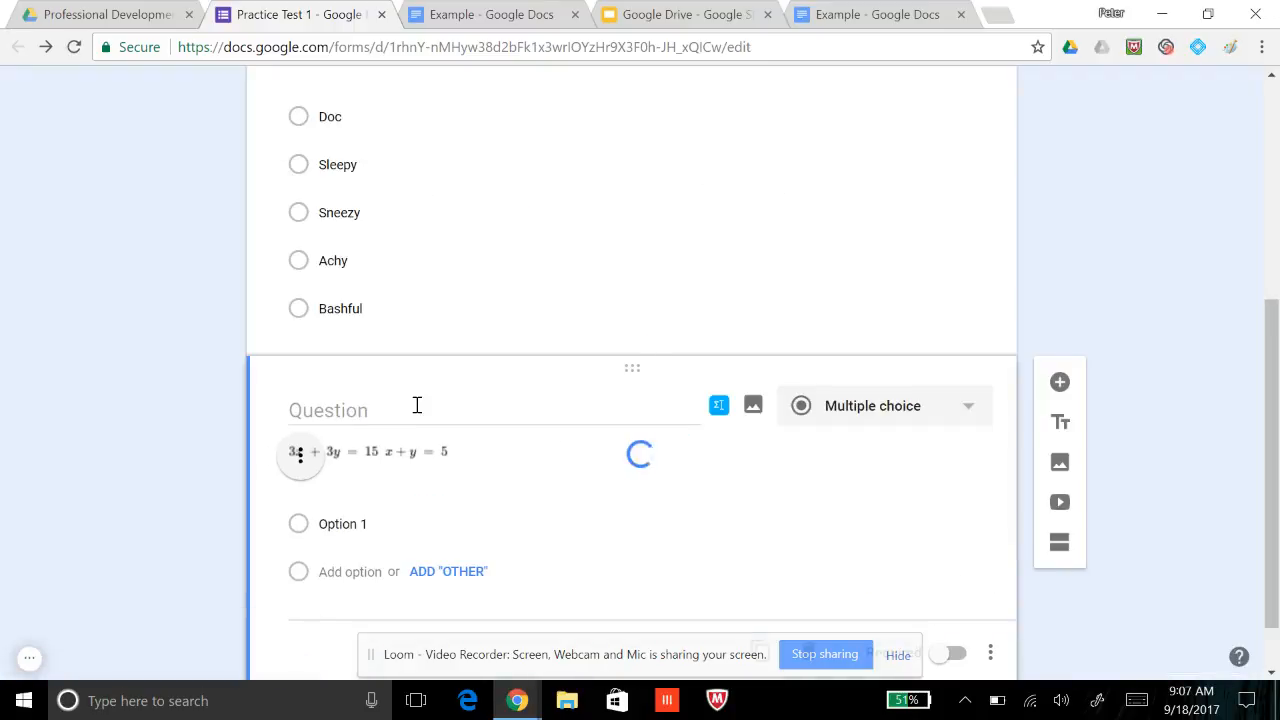
Set the second question's text to "Which is a correct answer for x and y?"
left_click(355, 410)
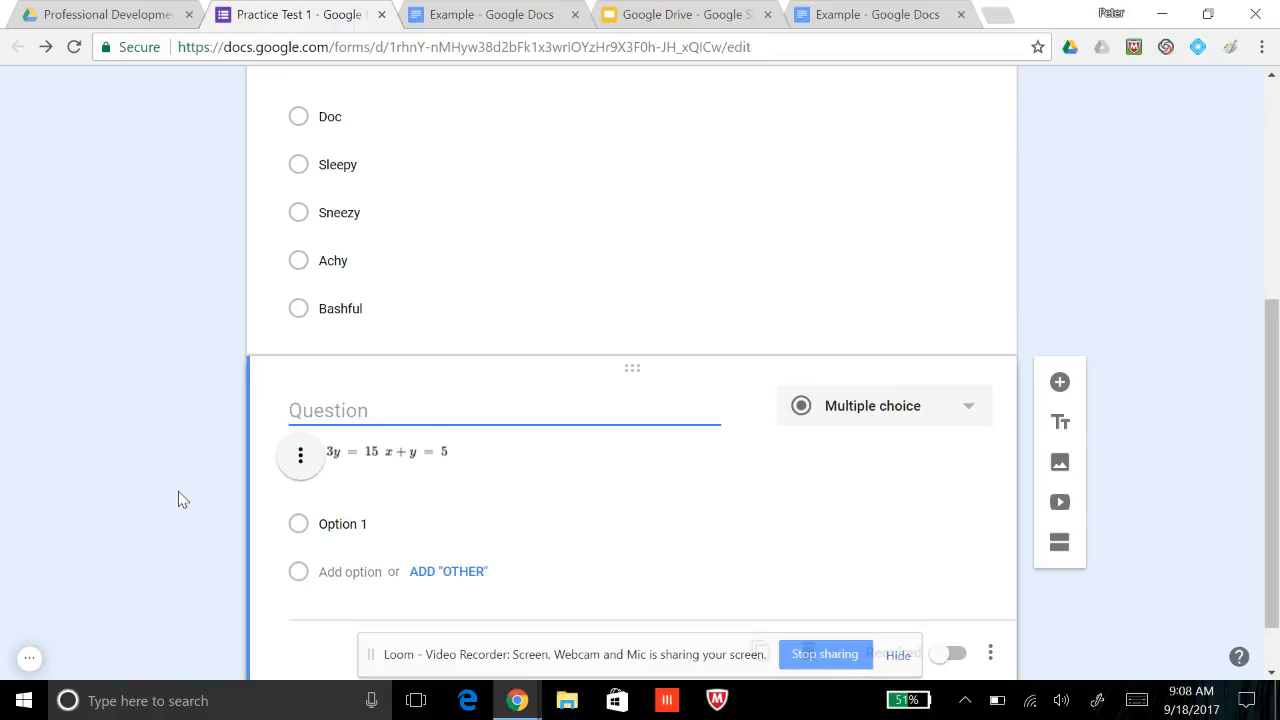
type("Which i")
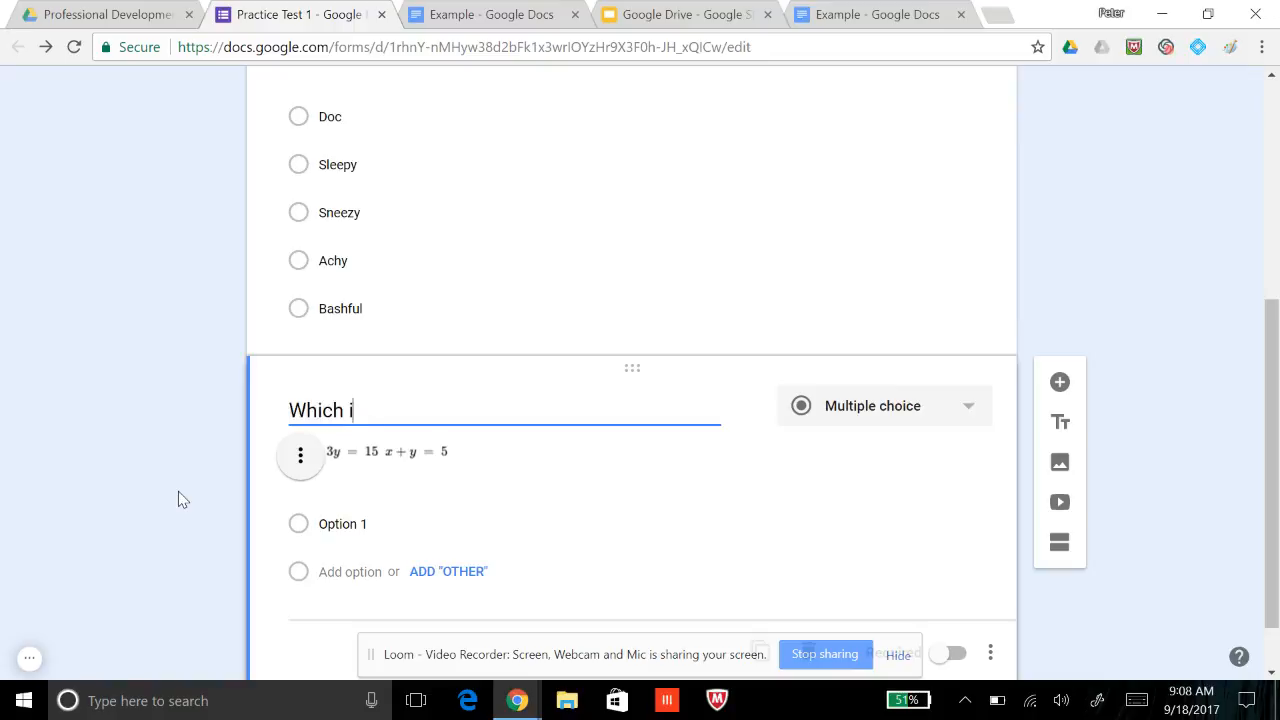
type("s a correct ")
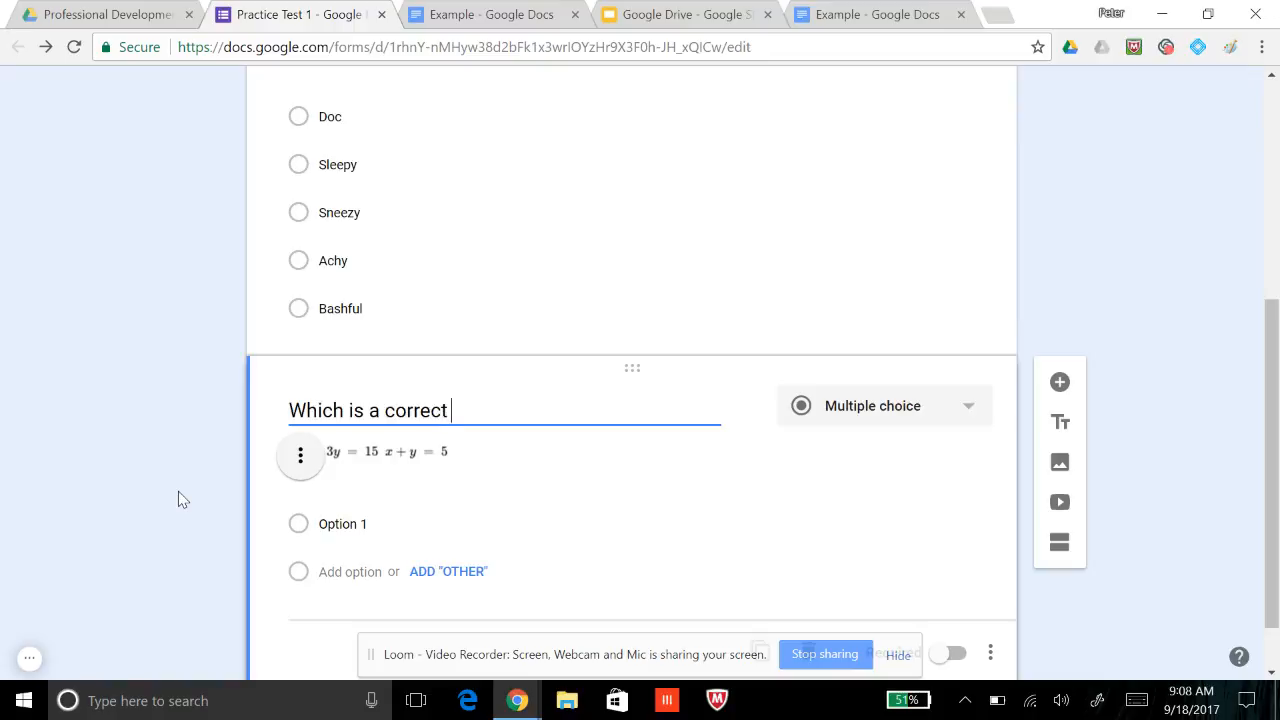
type("answer for")
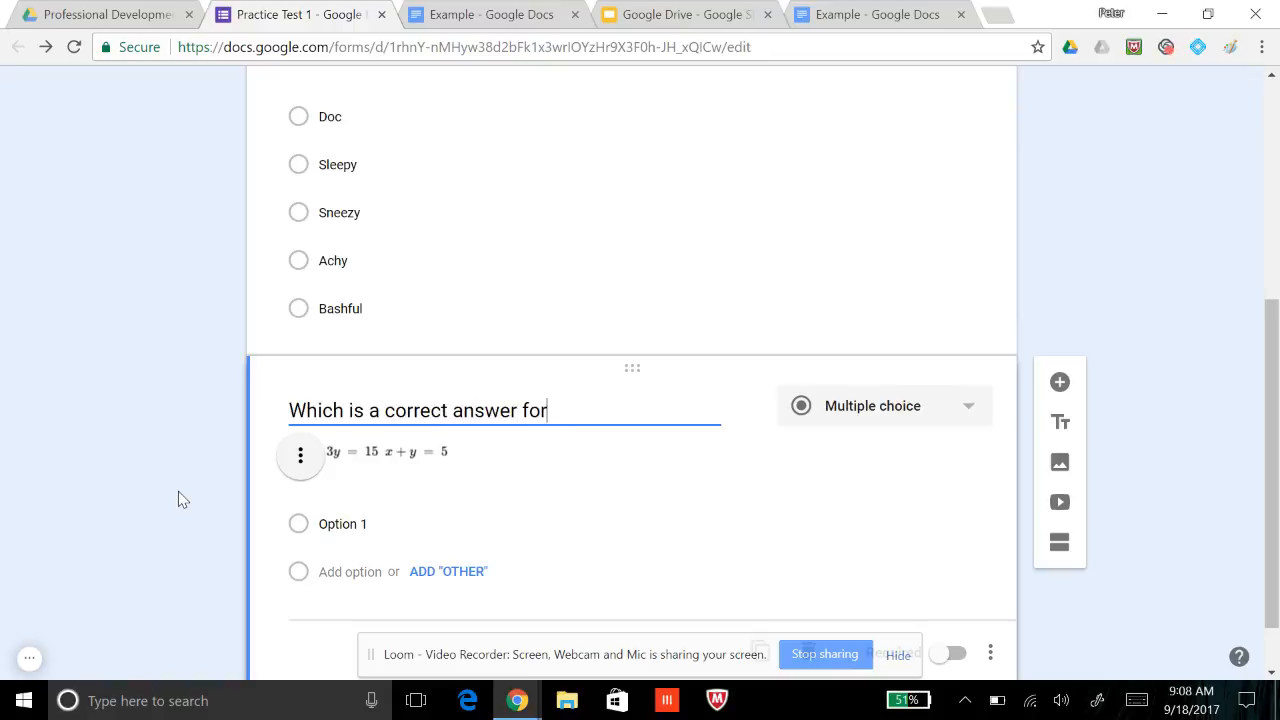
type(" x and y?")
Clear the earlier equations from the EquatIO editor and insert x = 1 y = 5 as math in the first answer option
left_click(353, 521)
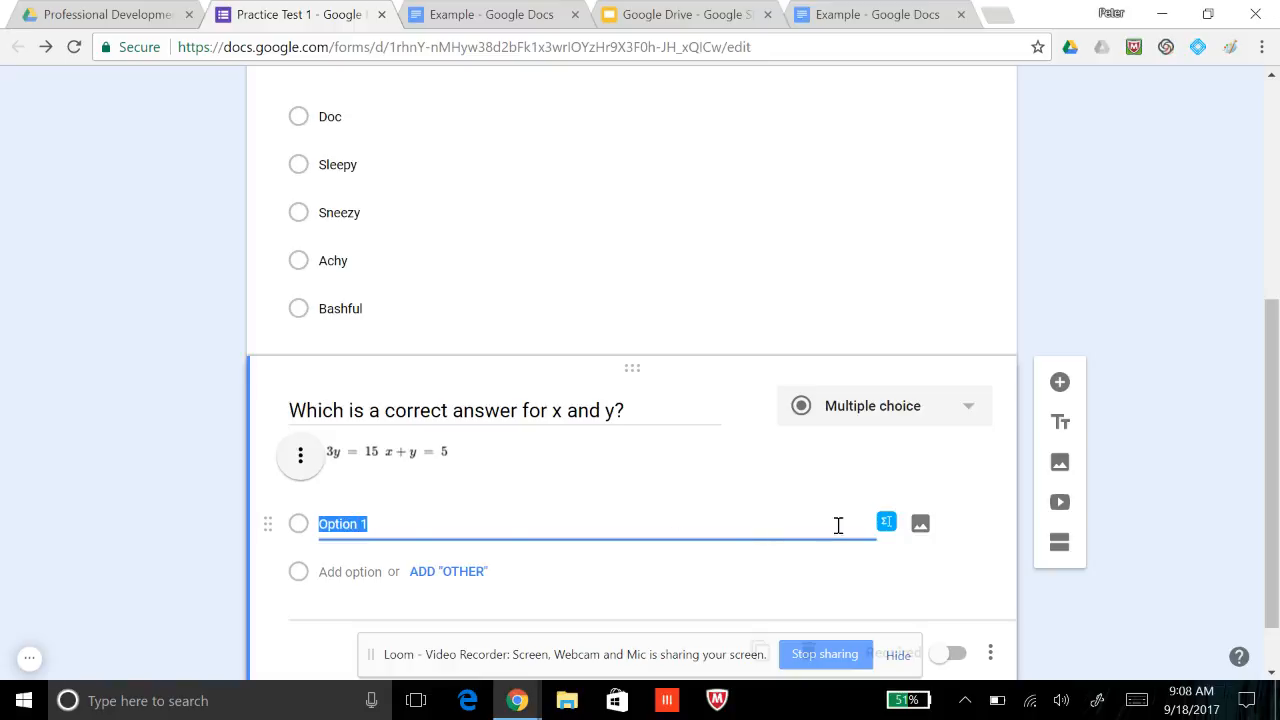
left_click(887, 522)
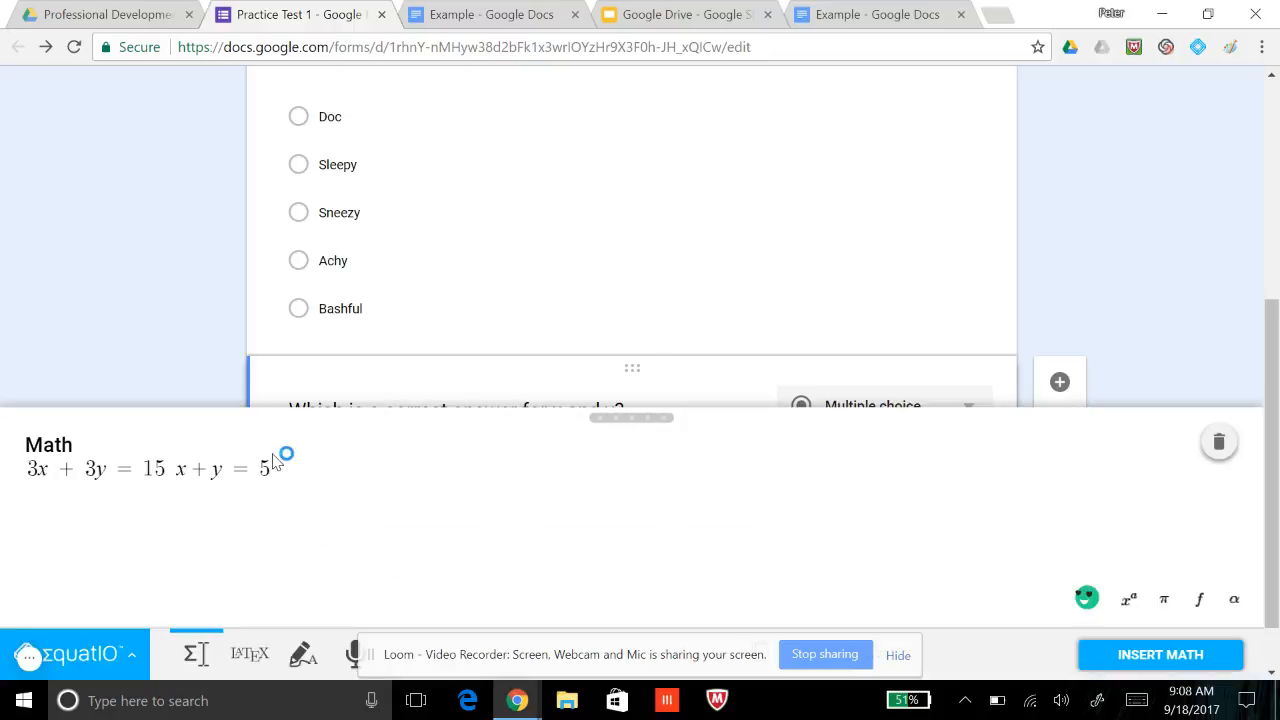
left_click(1218, 442)
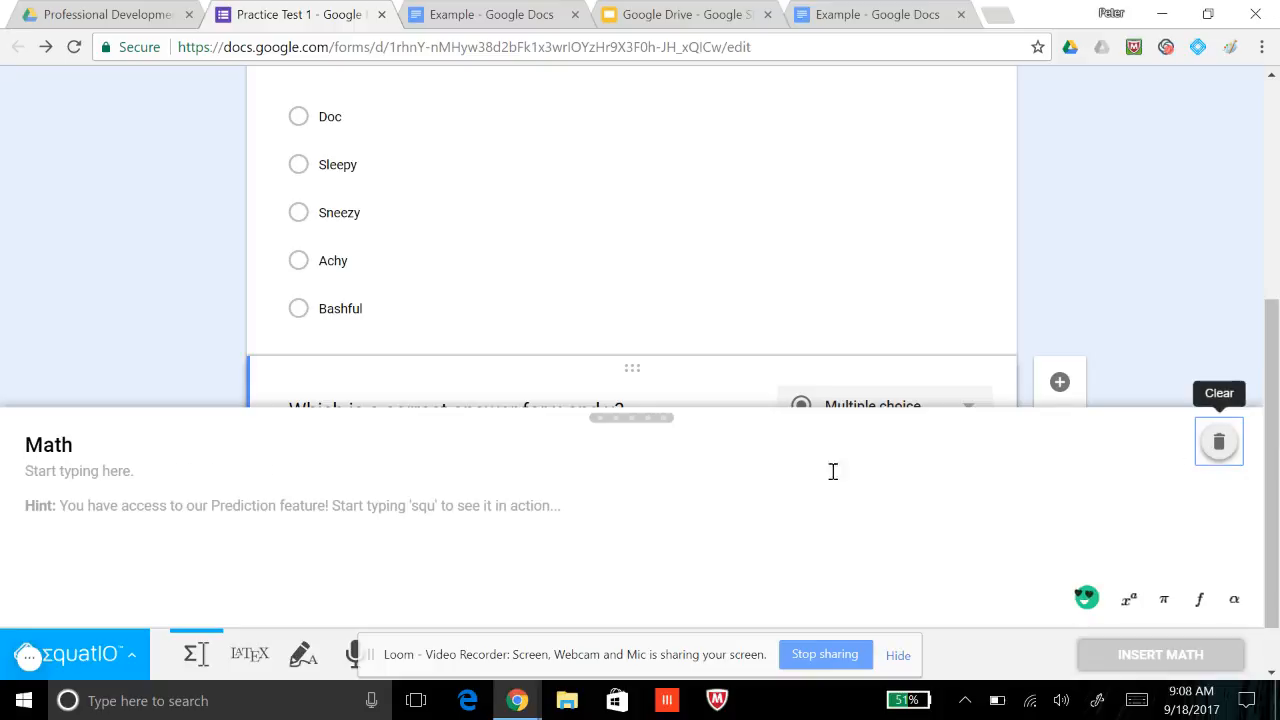
left_click(112, 476)
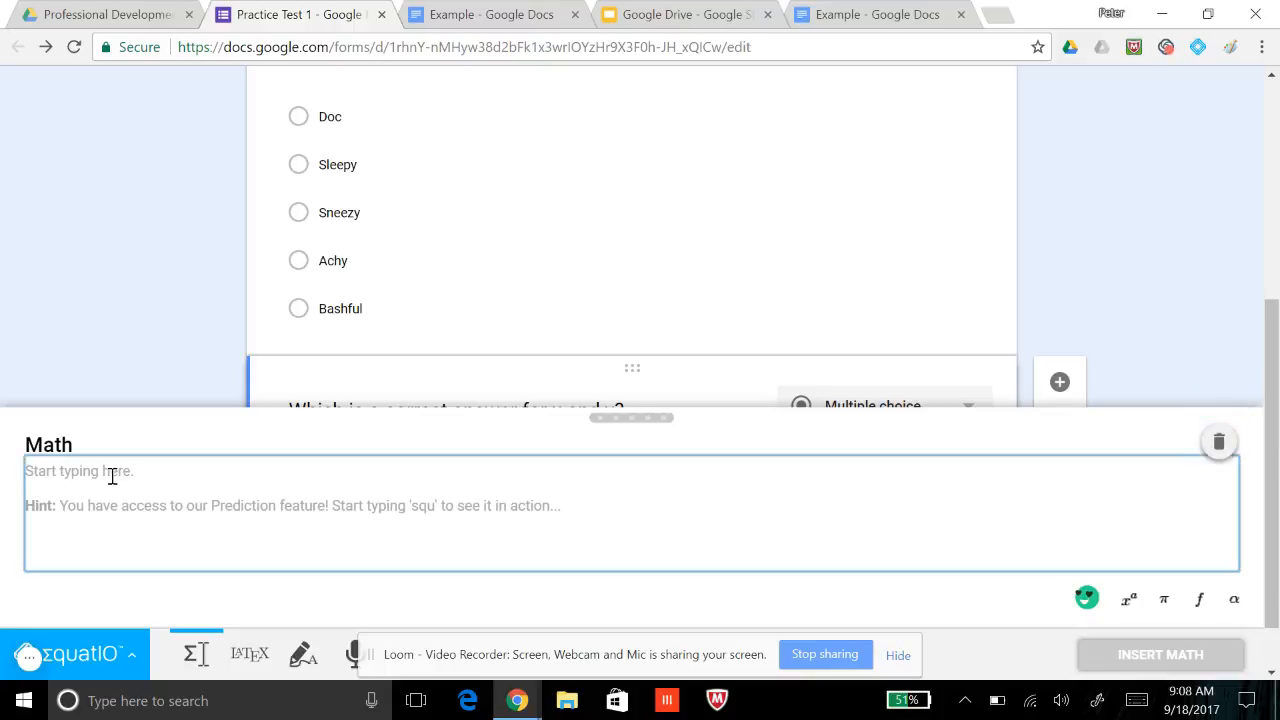
type("x=1y")
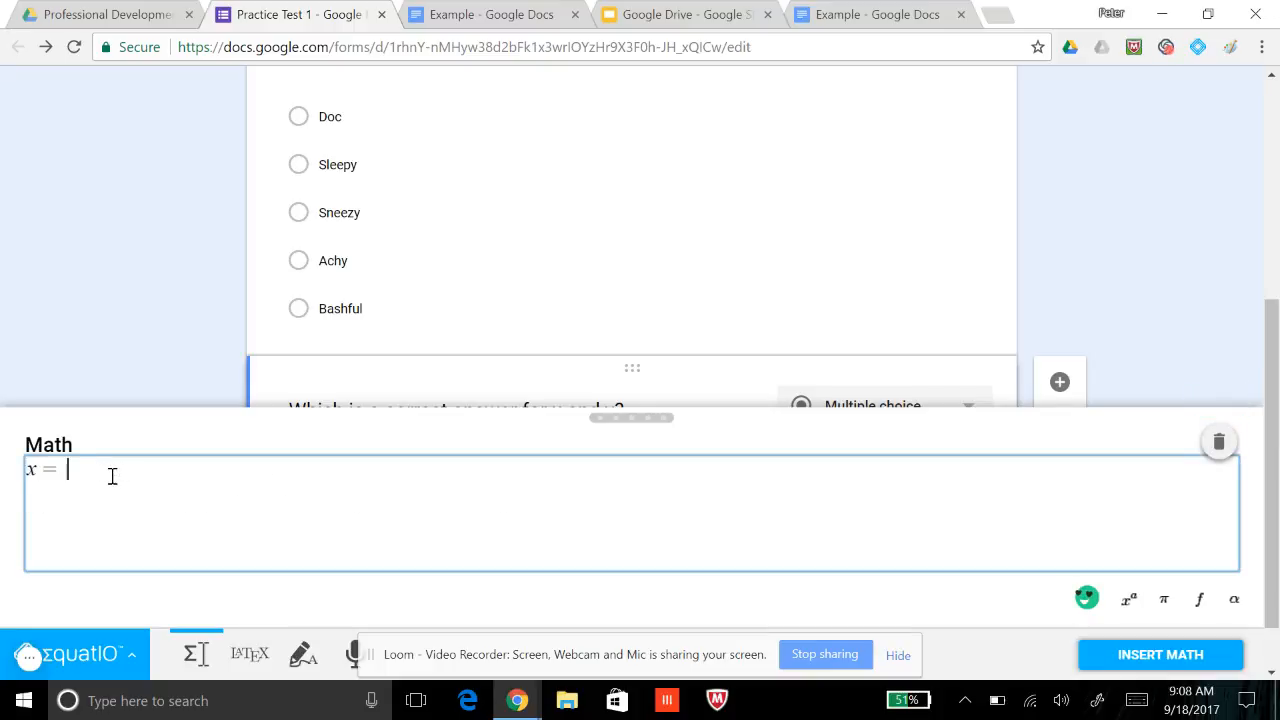
type("-5")
left_click(1140, 654)
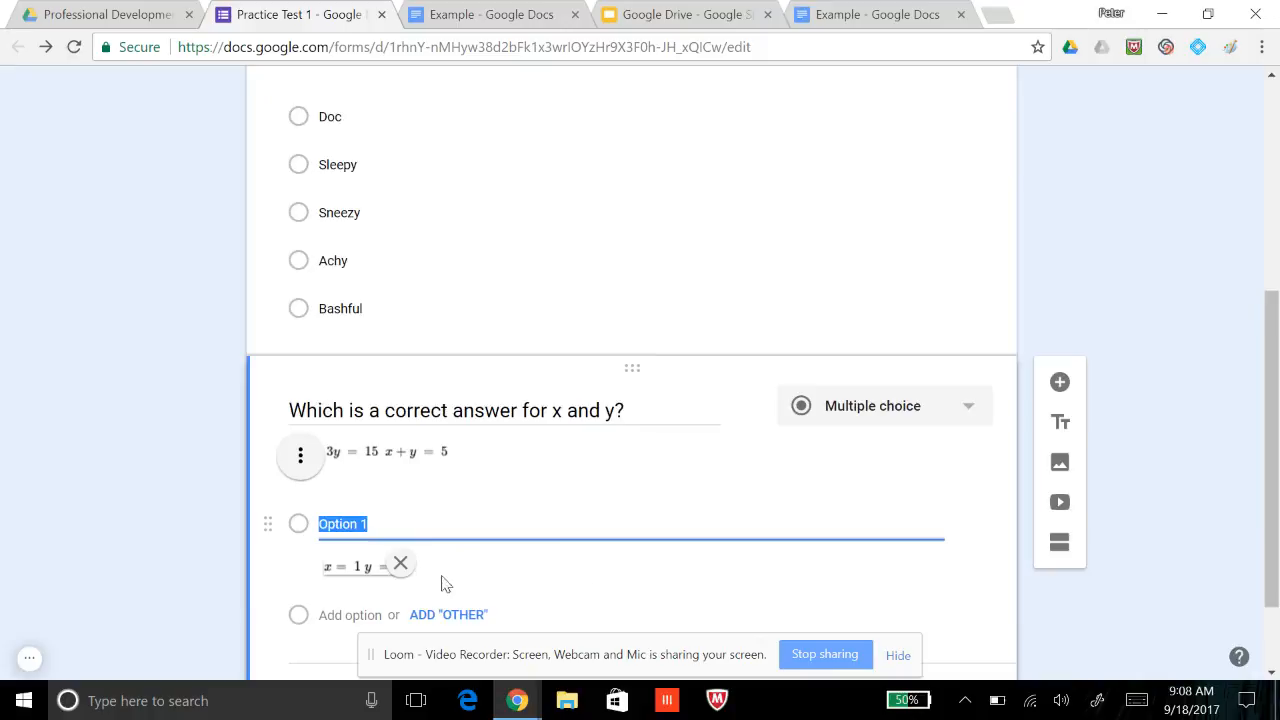
Add "x= 2 y = 5" as the second answer option in plain text and start a third option
left_click(352, 614)
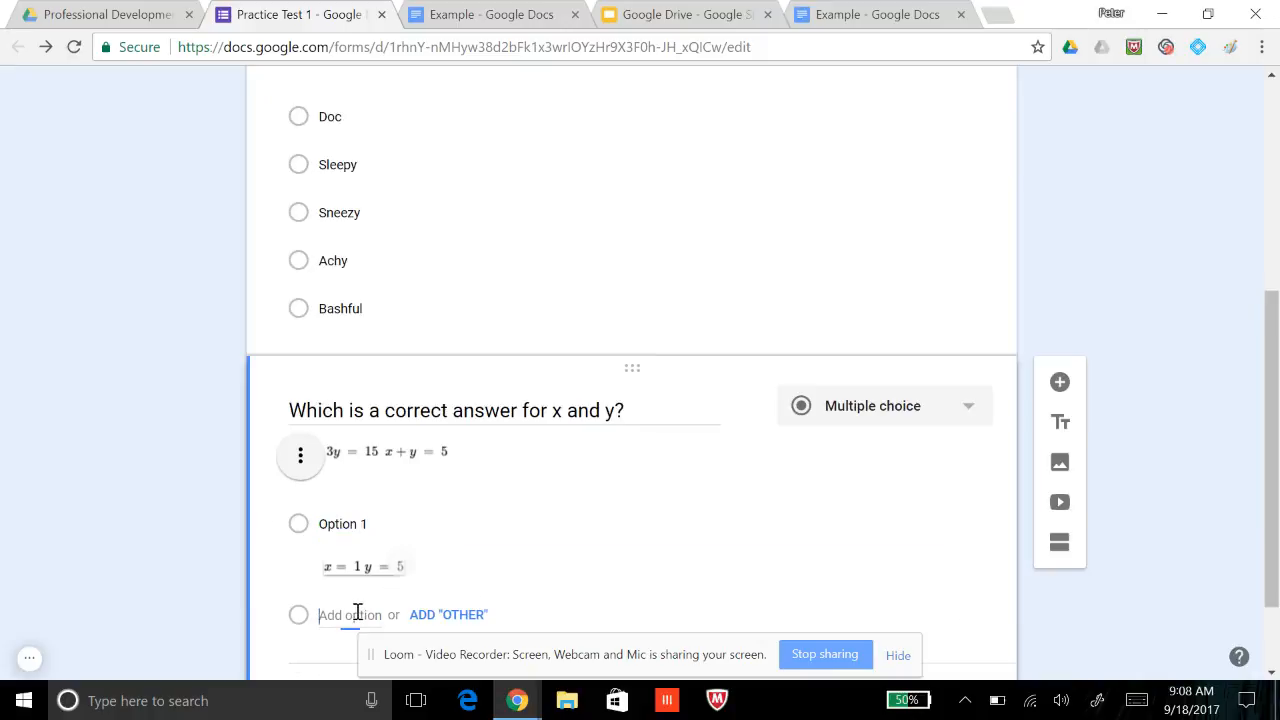
type("x=")
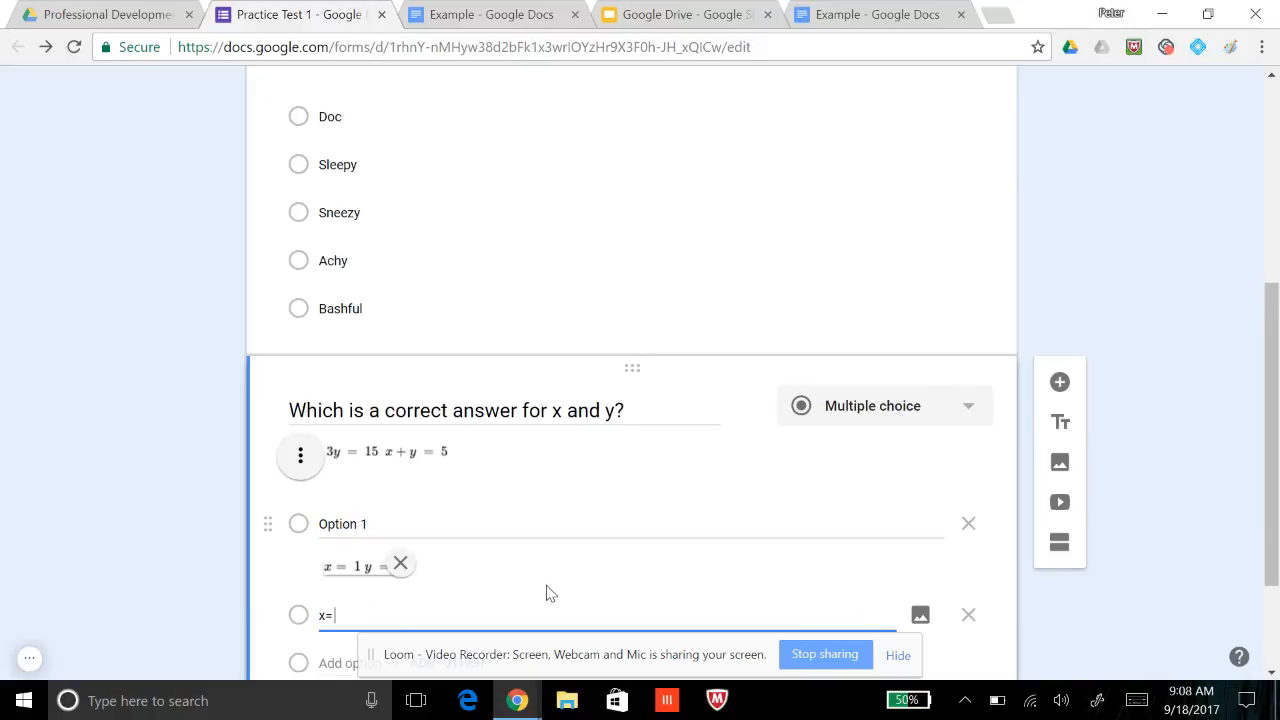
type(" y")
key("BackSpace")
key("BackSpace")
type("1 y =")
key("BackSpace")
key("BackSpace")
key("BackSpace")
key("BackSpace")
key("BackSpace")
key("BackSpace")
type("2 y =5")
key("BackSpace")
type("5")
key("Return")
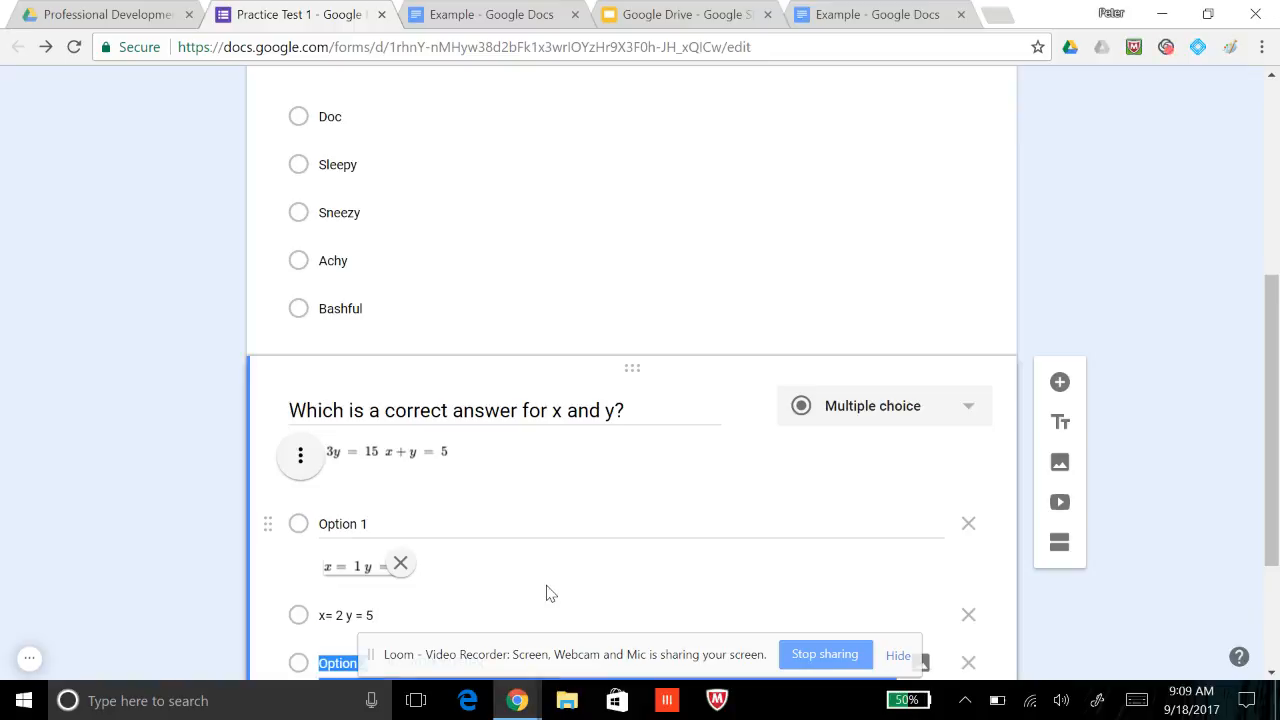
Fill the third answer option with "x= 2 y = 3" and add a fourth option "x= 5 y = 1"
type("x= 2 y = 3")
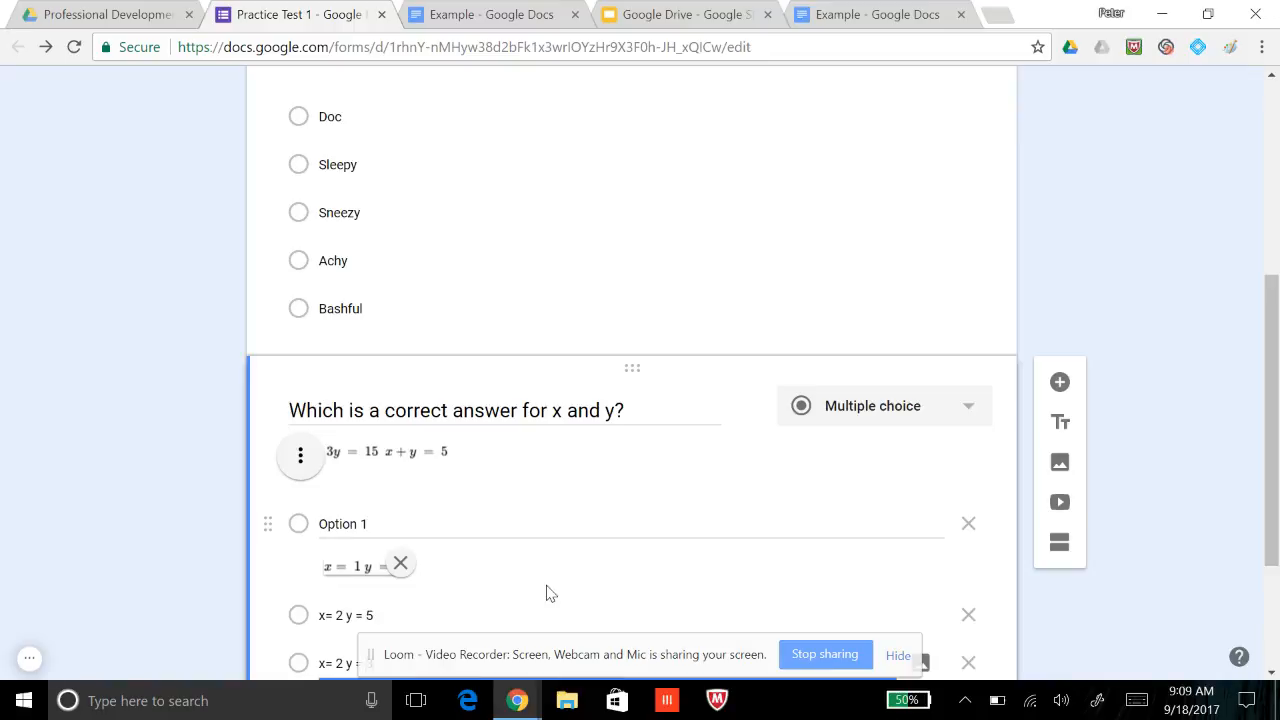
key("Return")
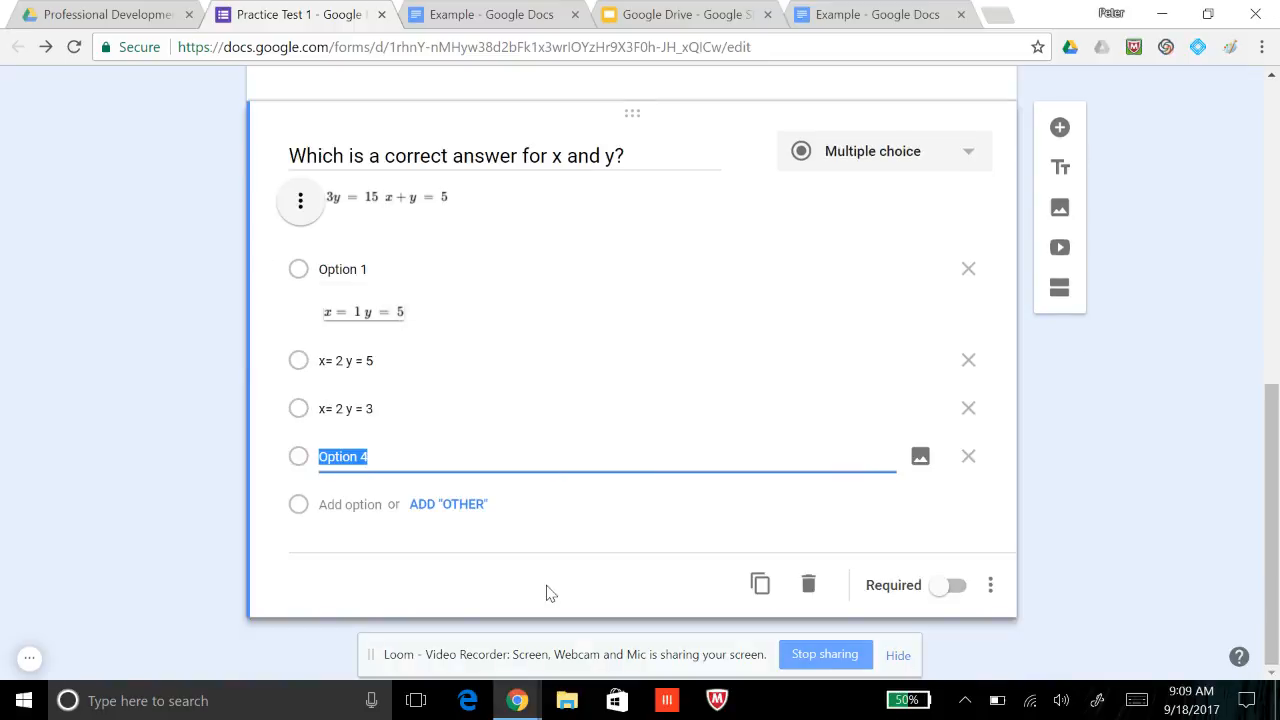
type("x= 5 y = 1")
Remove the equation attached to the first answer option and replace its placeholder text with "x=1 y = 5"
key("Up")
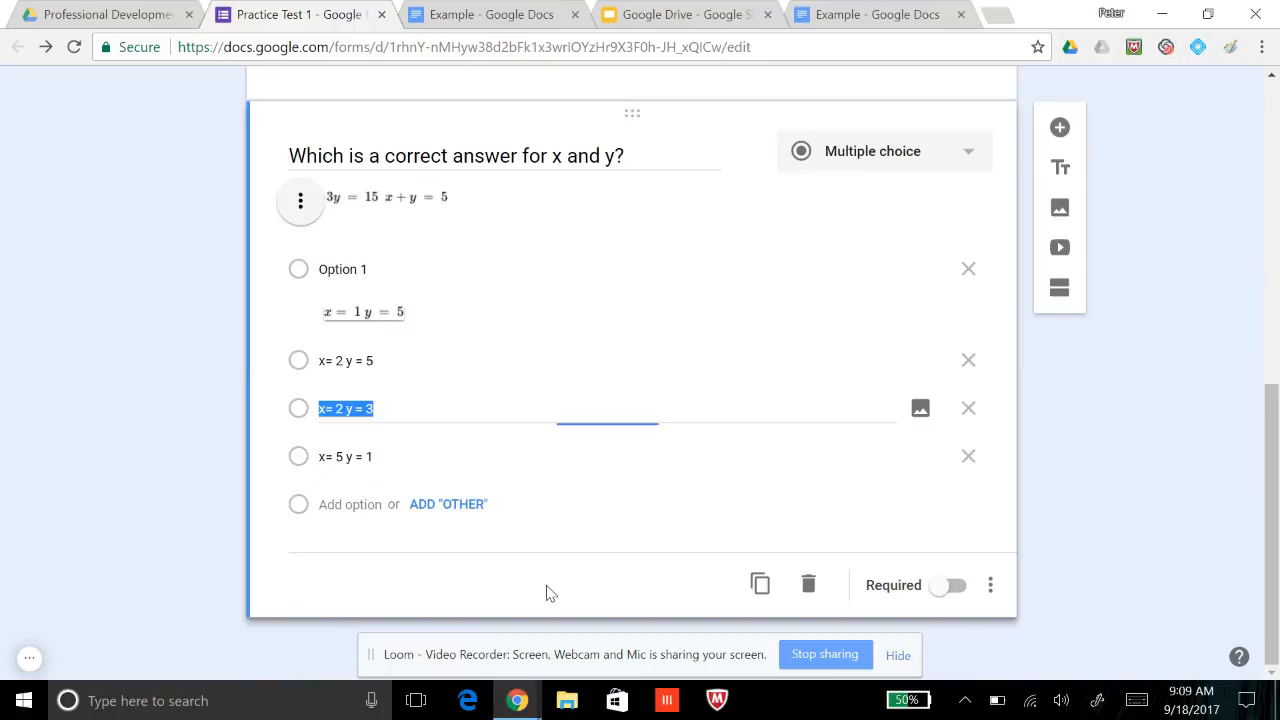
key("Up")
key("Up")
key("Down")
key("Down")
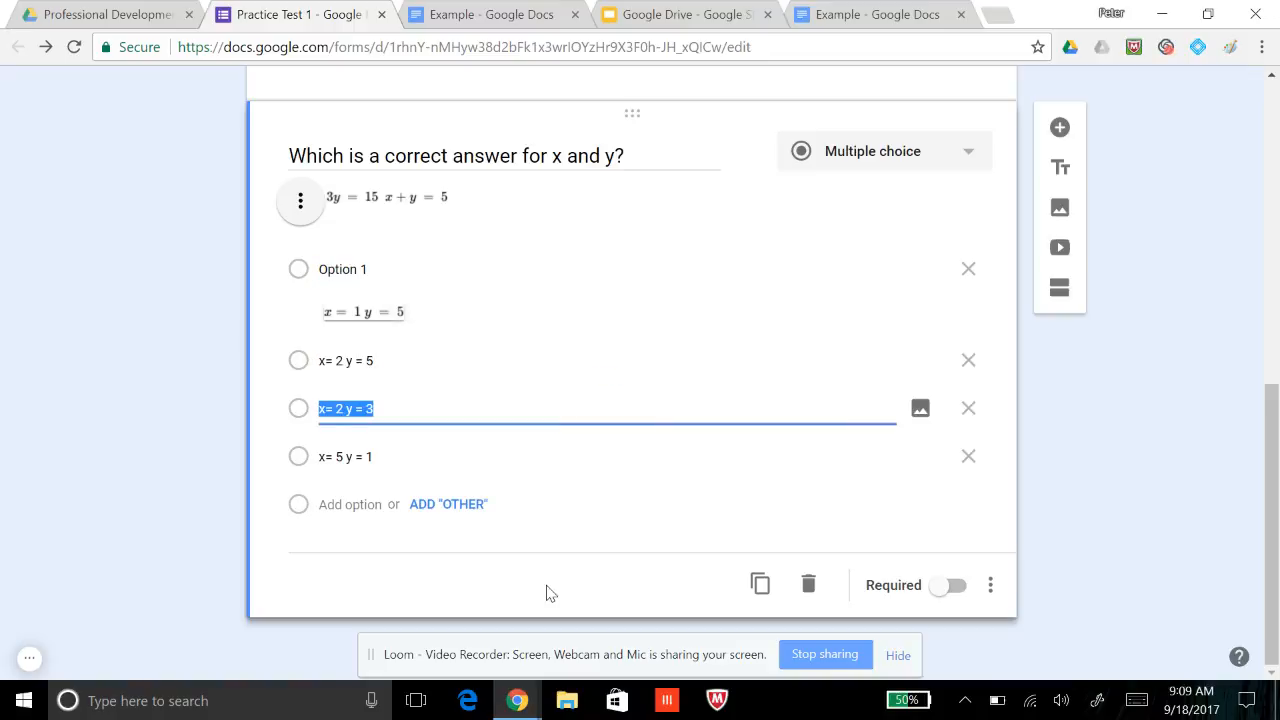
key("Up")
key("Up")
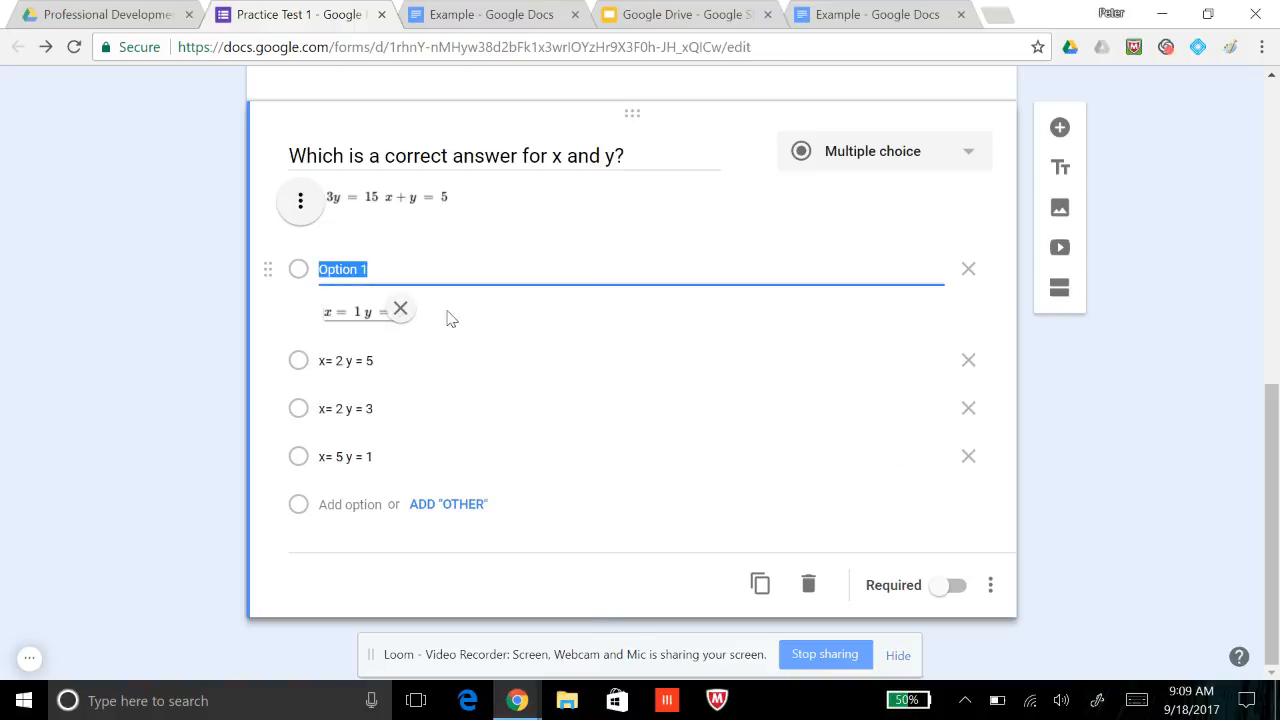
left_click(404, 311)
left_click(342, 310)
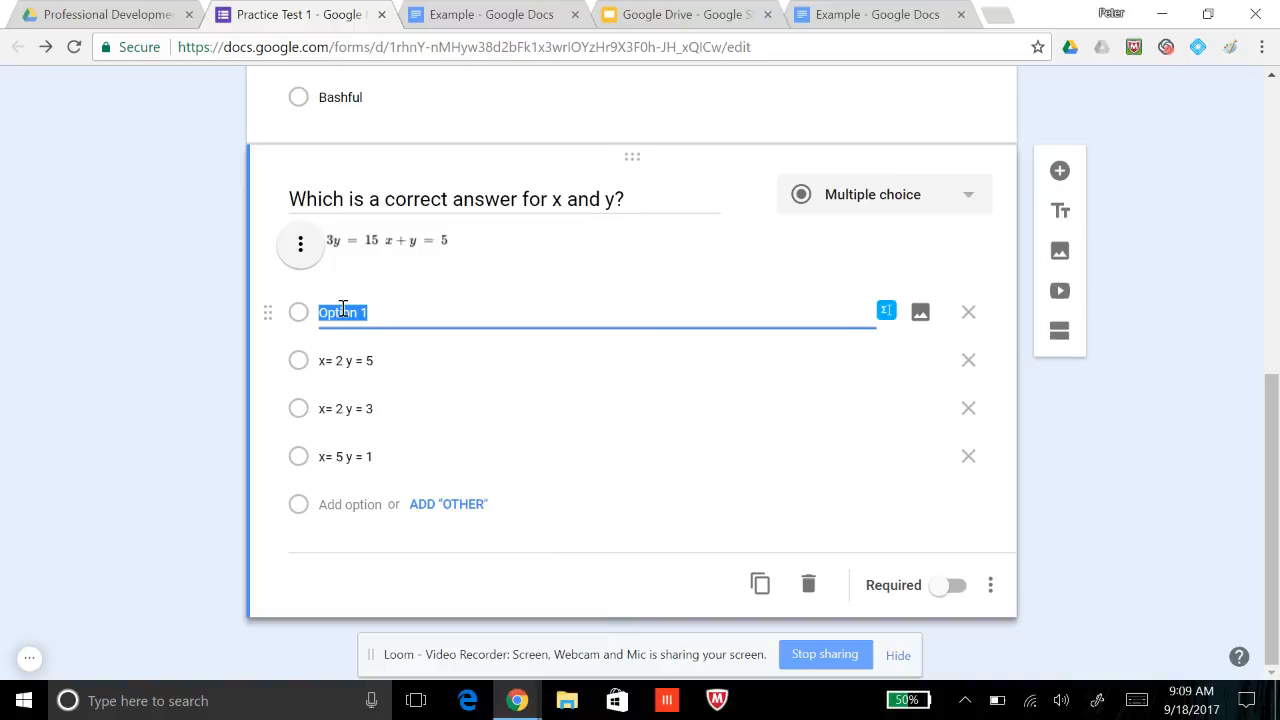
type("x=1 y = 5")
key("Tab")
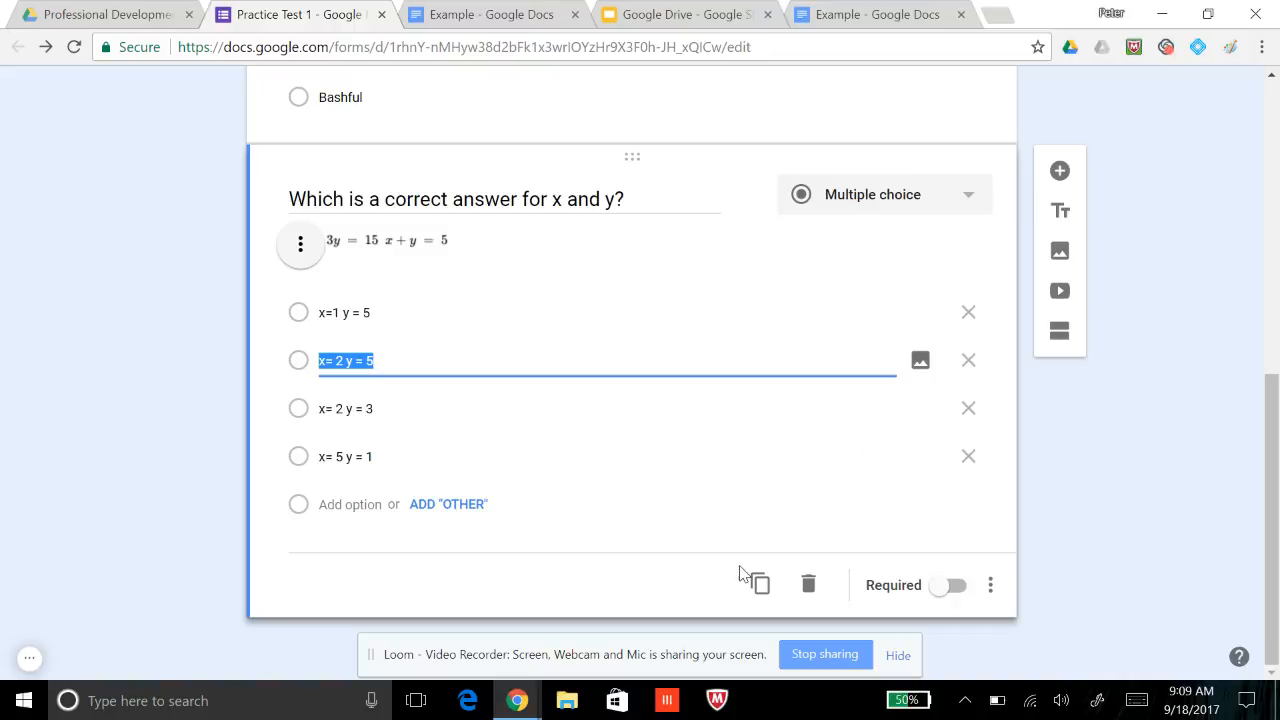
Keep the x and y question as Multiple choice and make it required
left_click(920, 200)
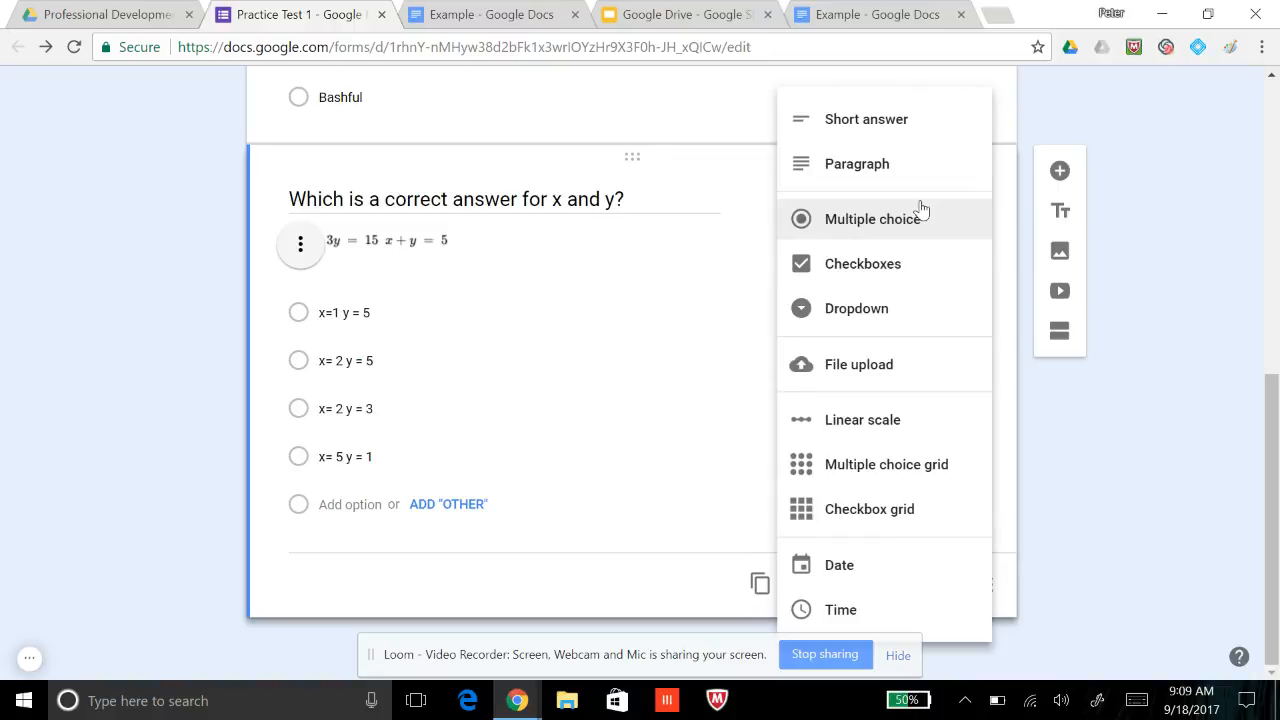
left_click(920, 214)
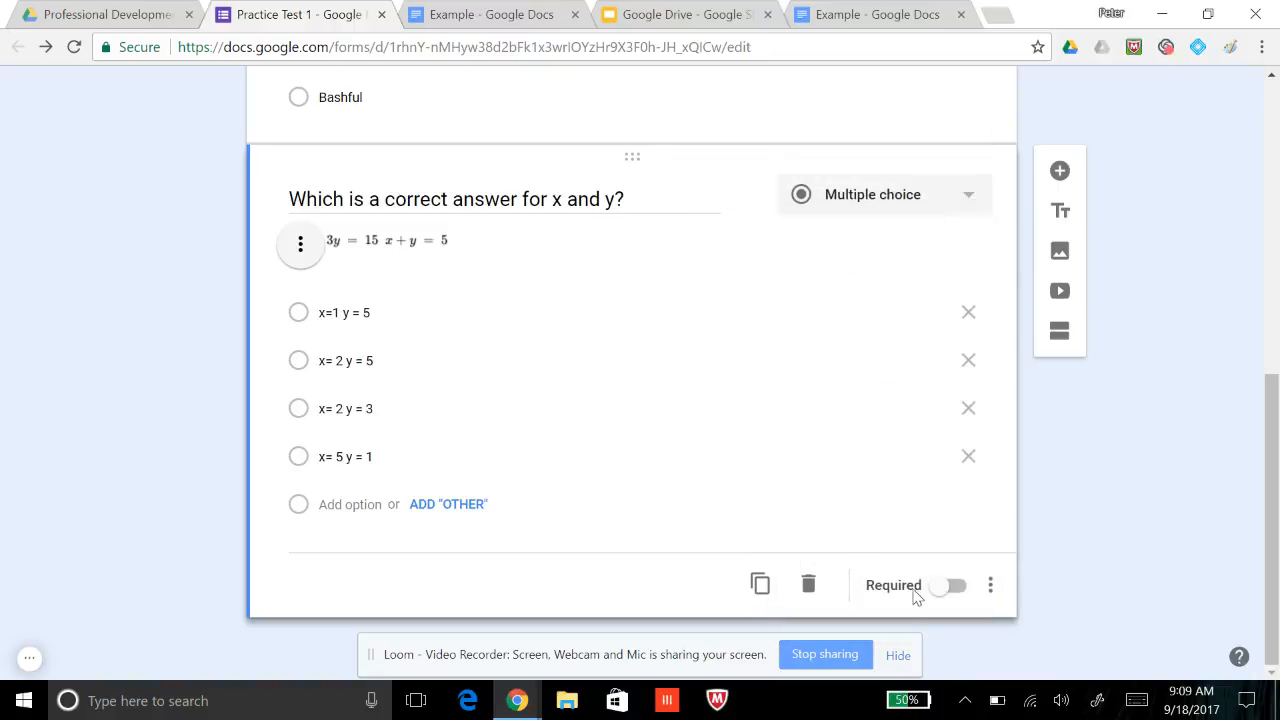
left_click(945, 587)
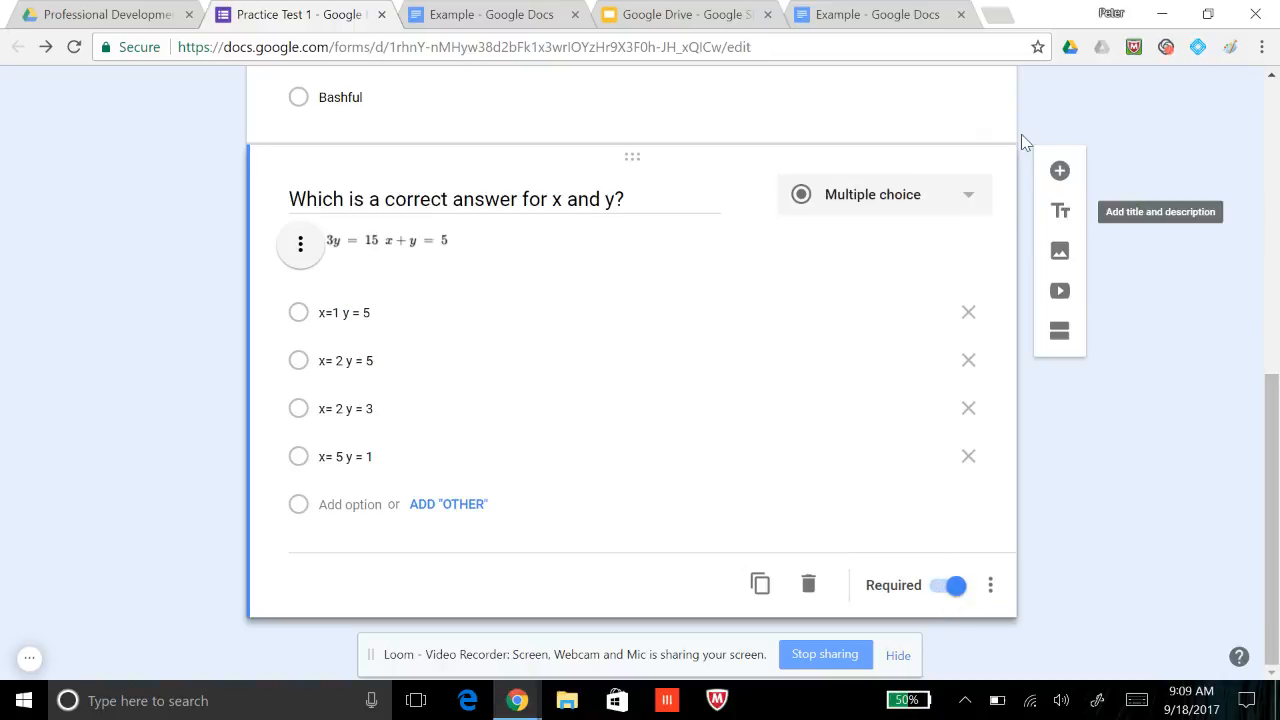
Add a third question reading "Which of these Google software programs is free to use? (Select all that apply)"
left_click(1060, 172)
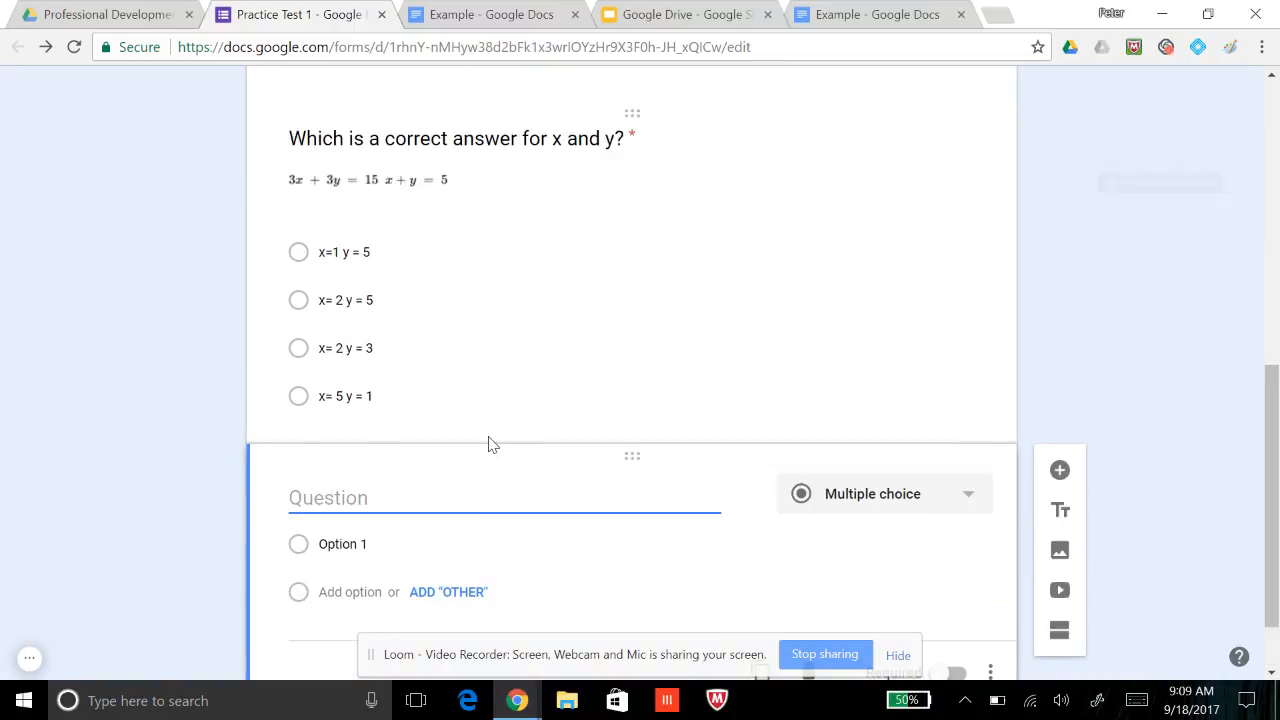
type("Whi")
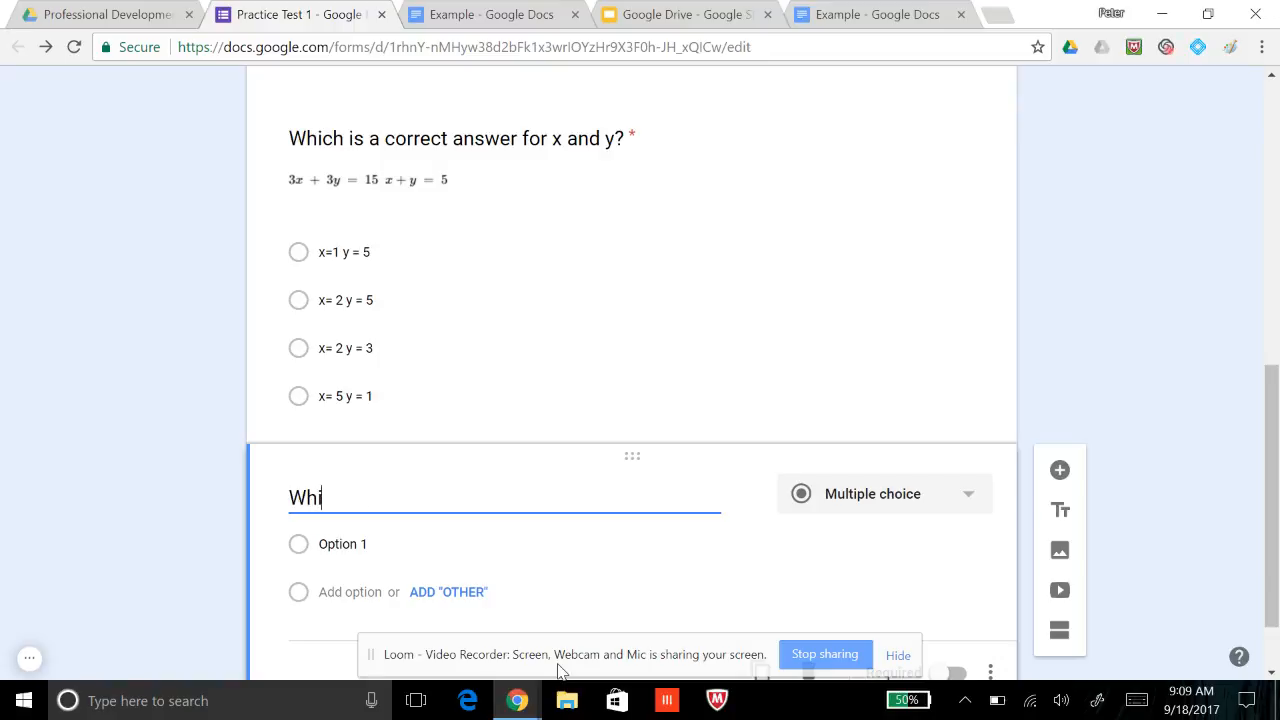
type("ch of these Google ")
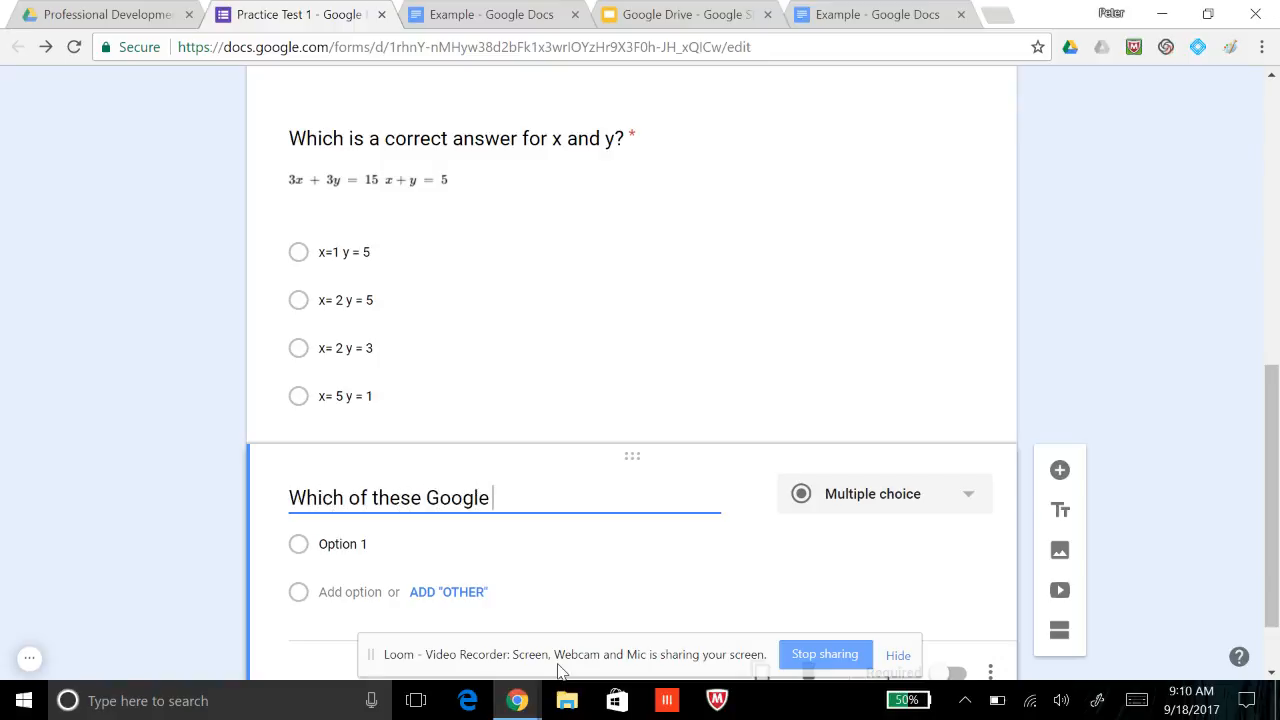
type("software progr")
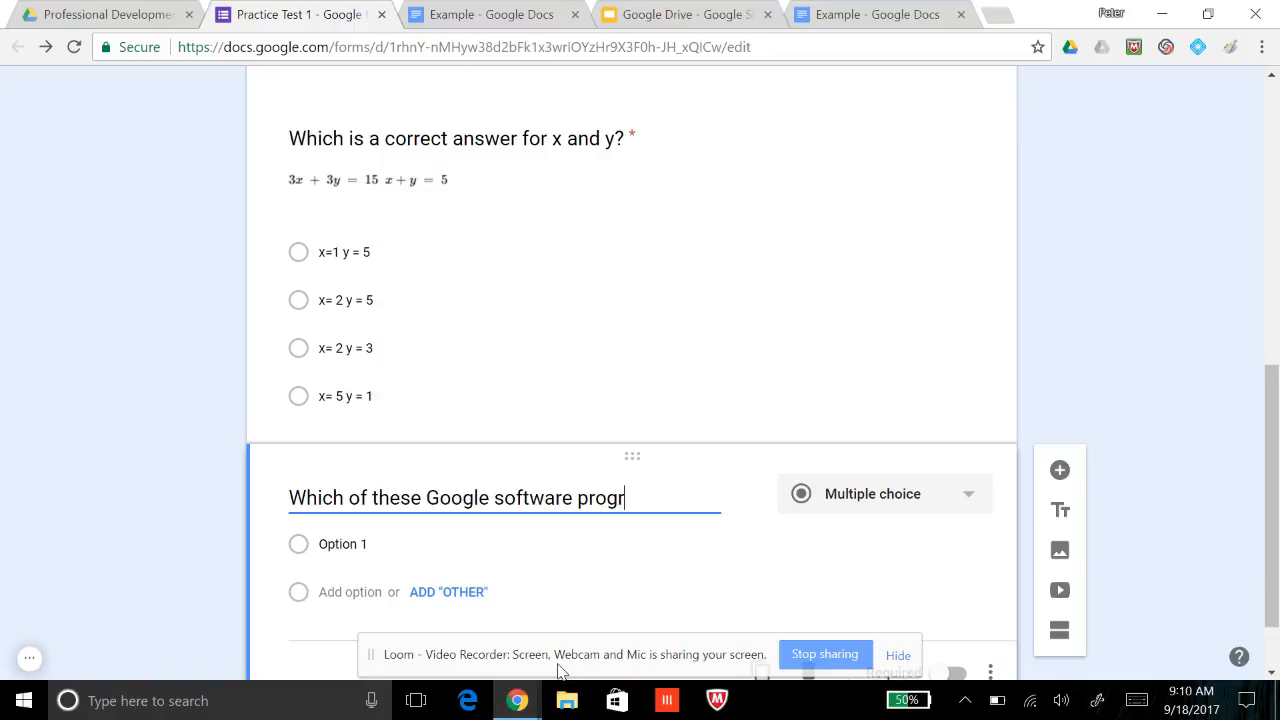
type("ams is free to use?")
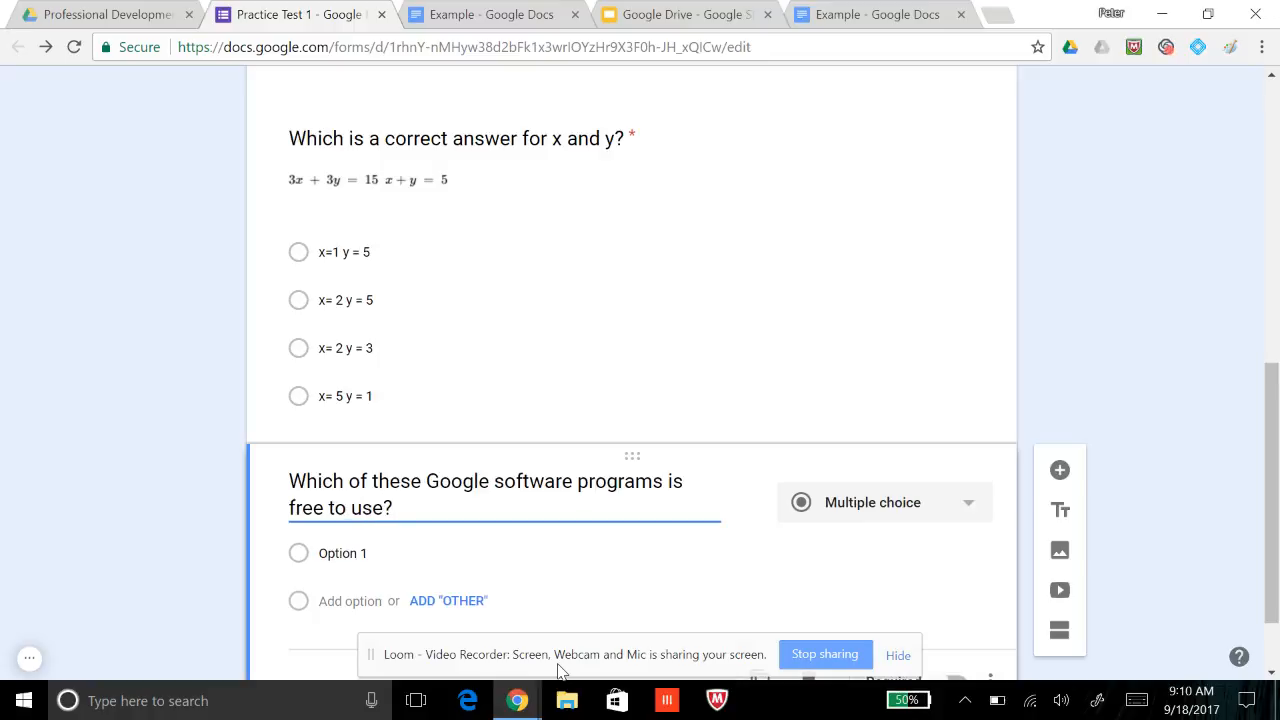
type(" (Select all tha")
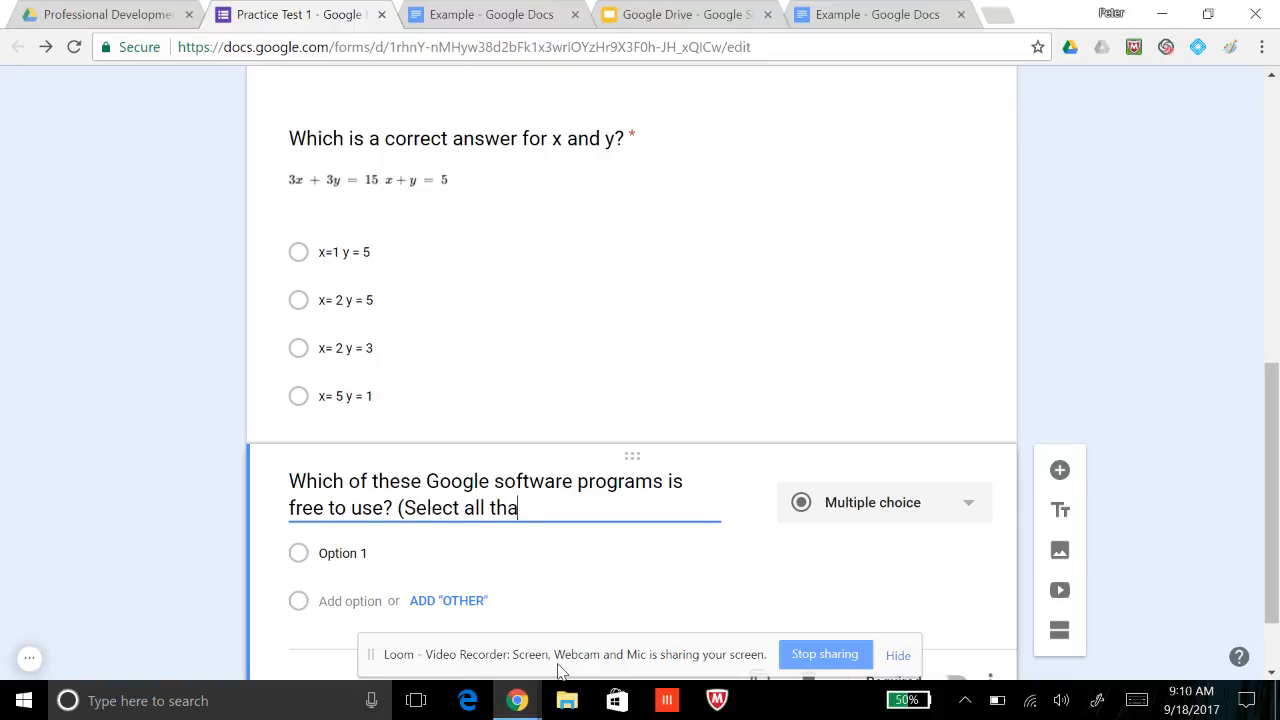
type("t apply)")
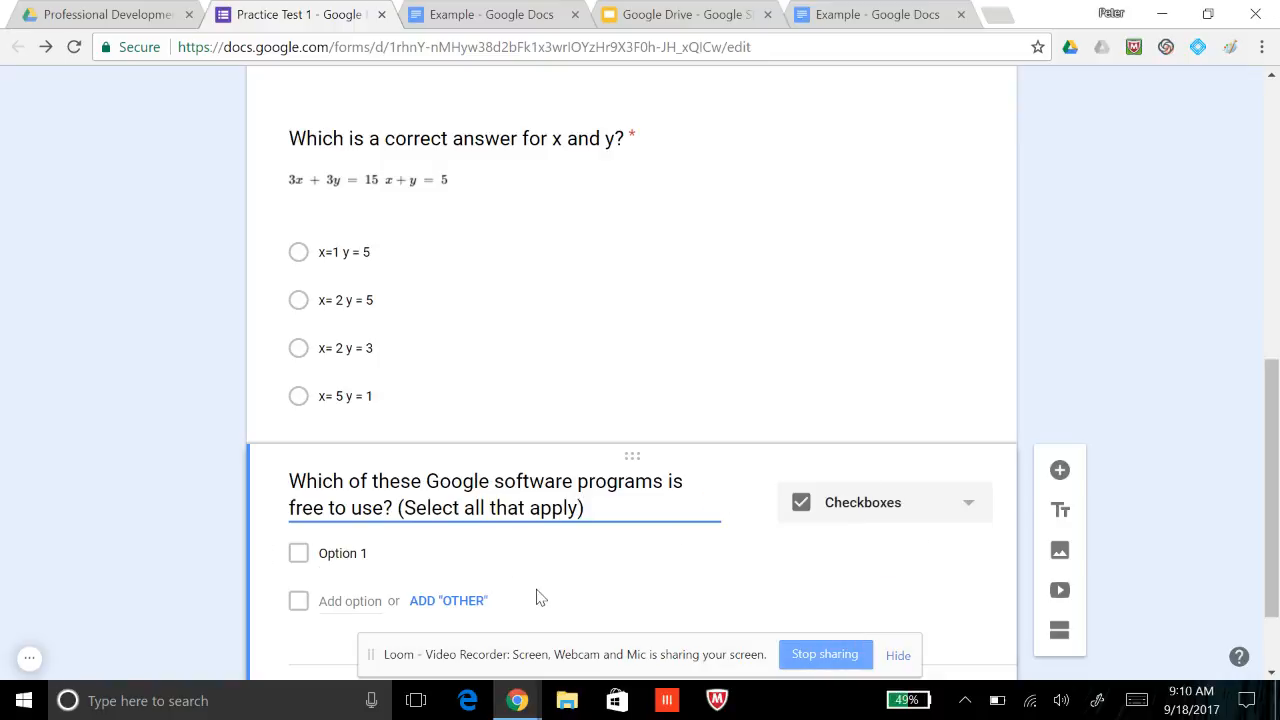
Enter Docs, Sheets, Slides, Forms and Drawings as the checkbox options of the Google software question
left_click(348, 549)
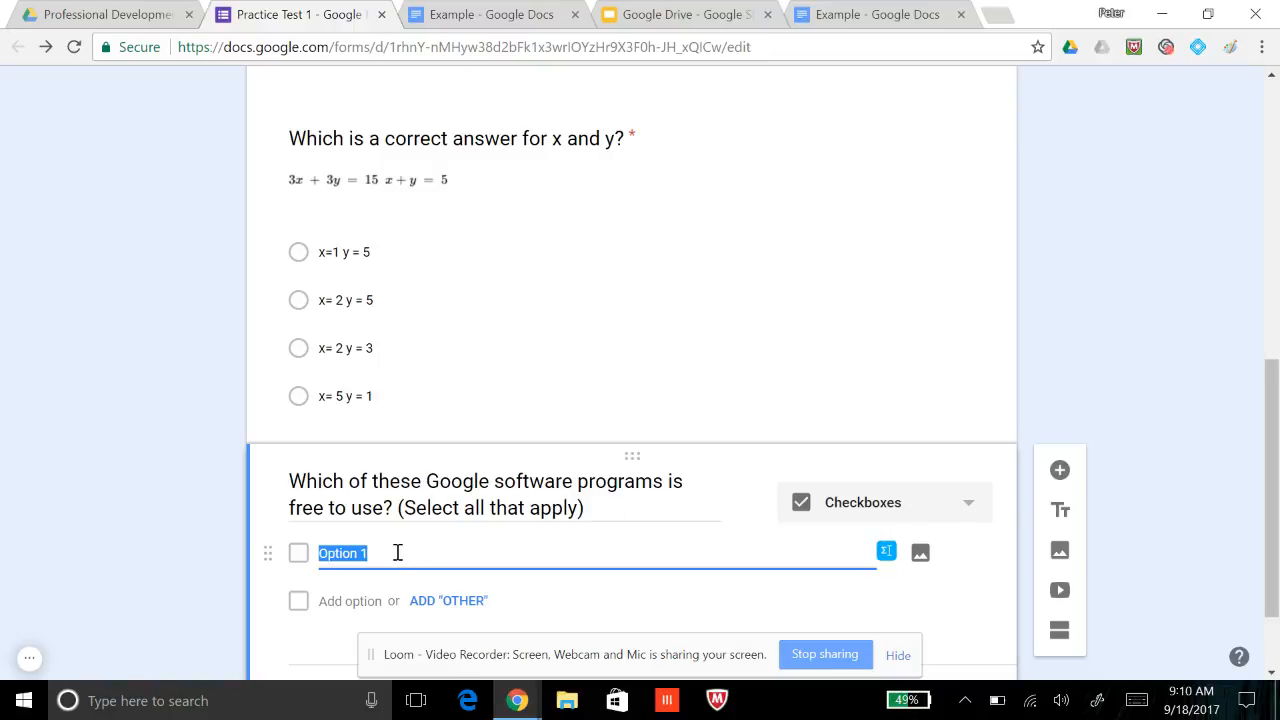
type("Docs")
key("Return")
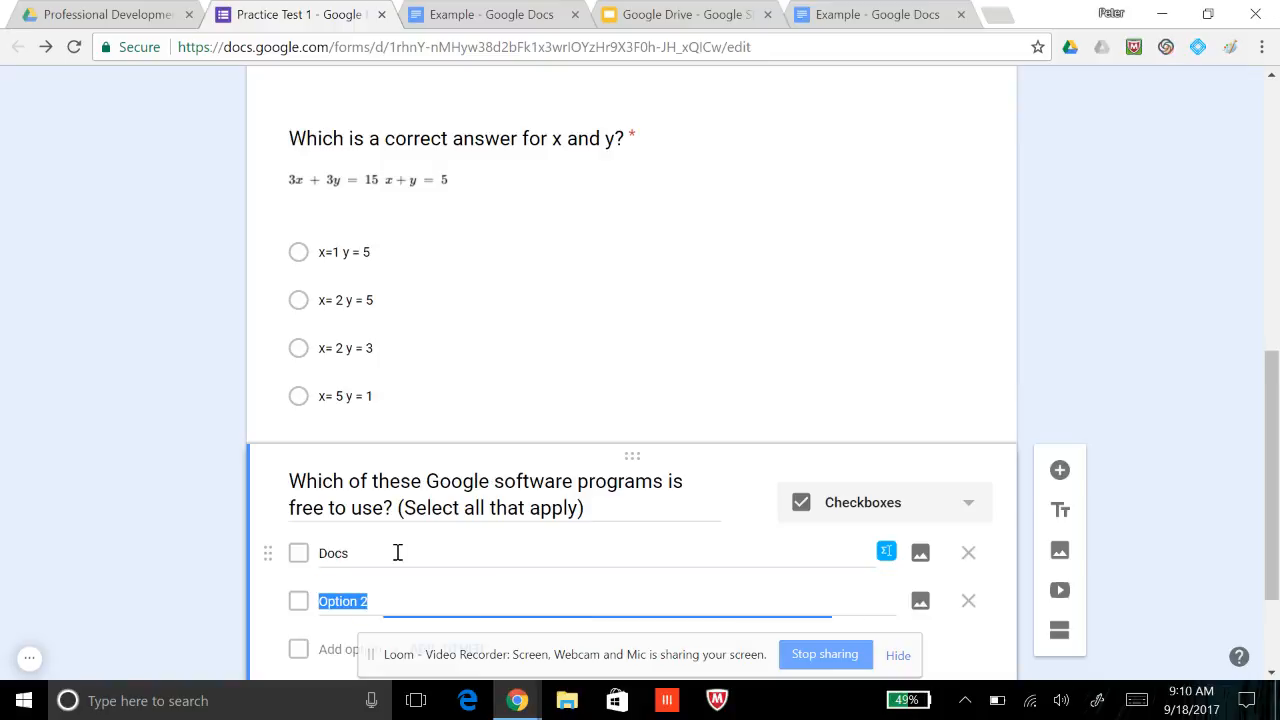
type("Sg")
type("heets")
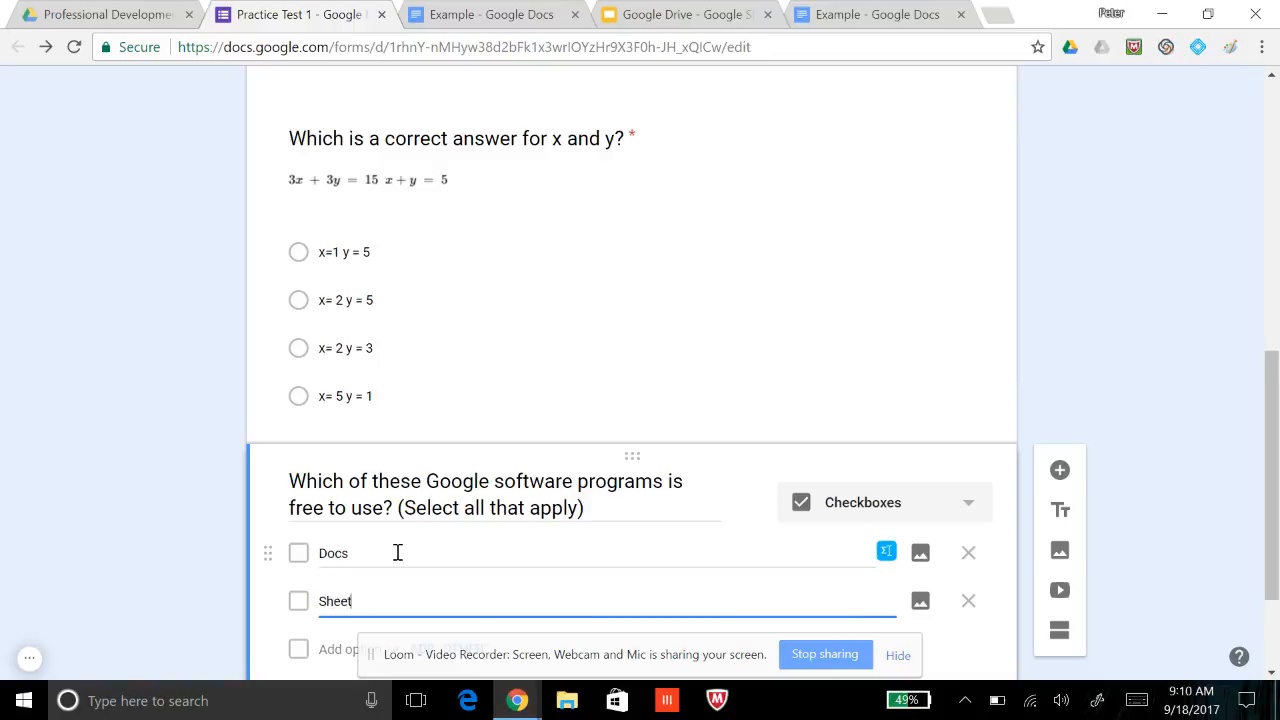
key("Return")
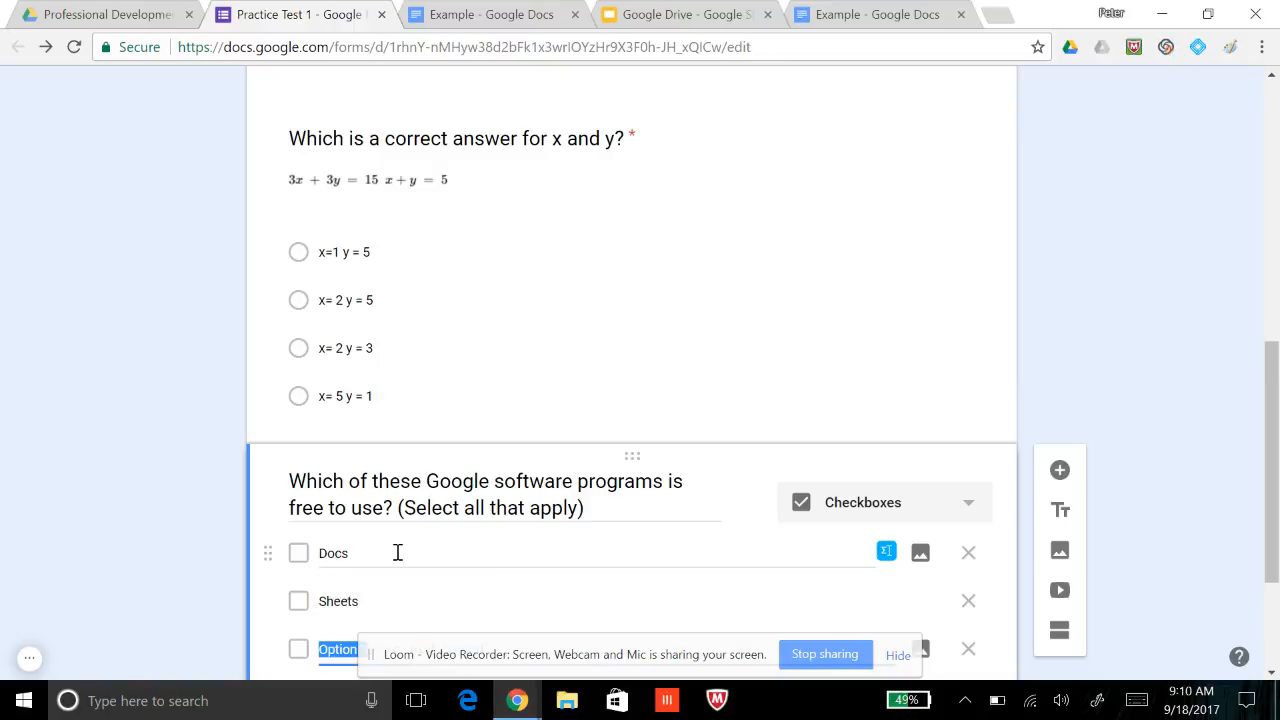
type("Slides")
key("Return")
type("Forms")
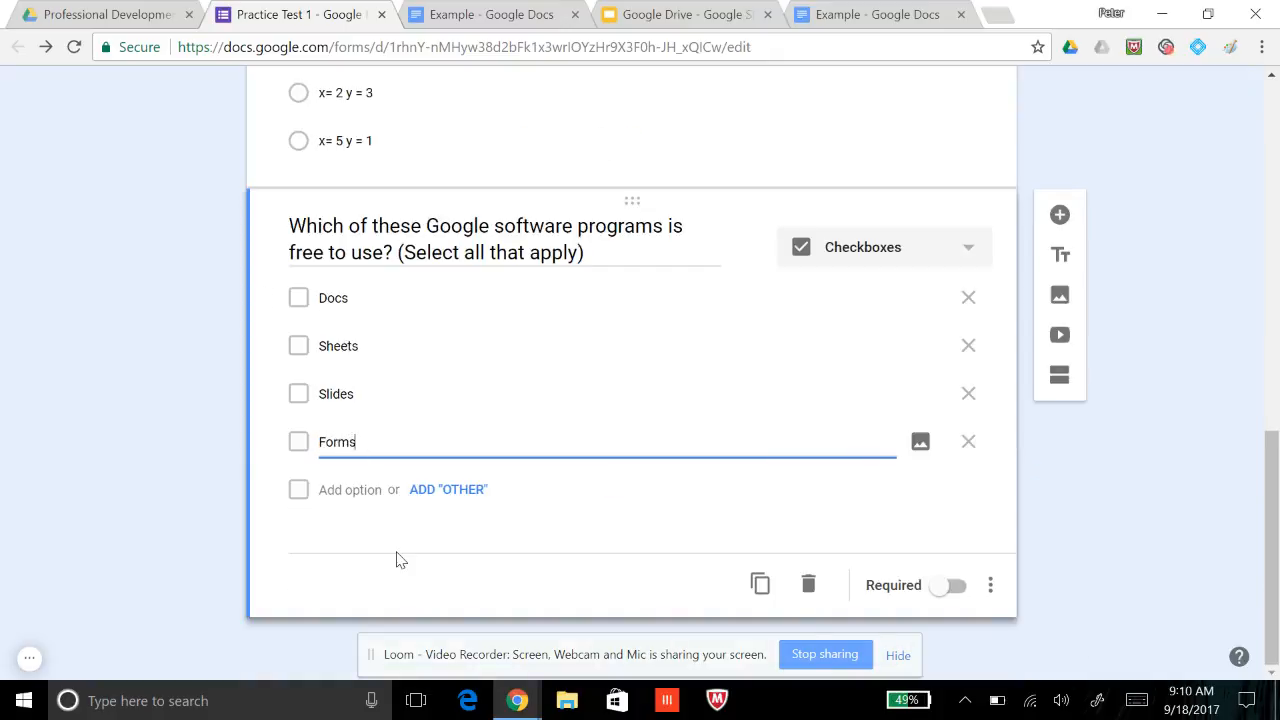
key("Return")
type("Drawings")
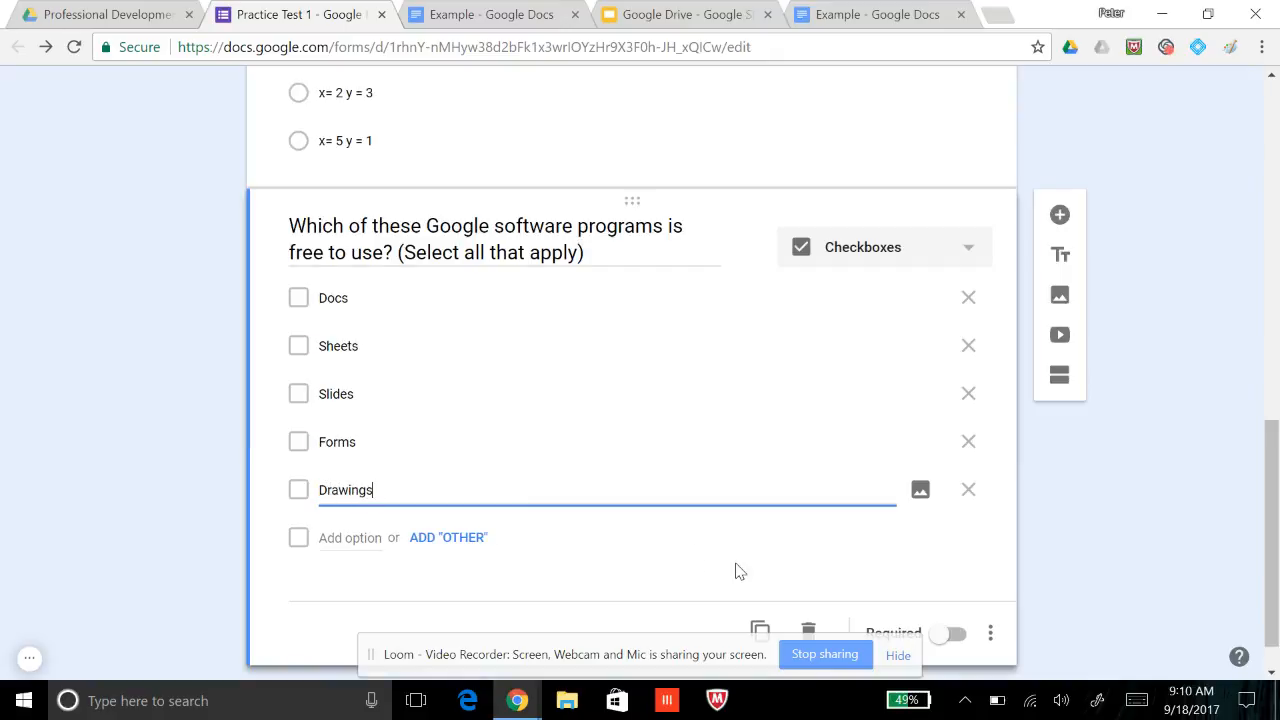
Make the Google software checkbox question required
left_click(952, 636)
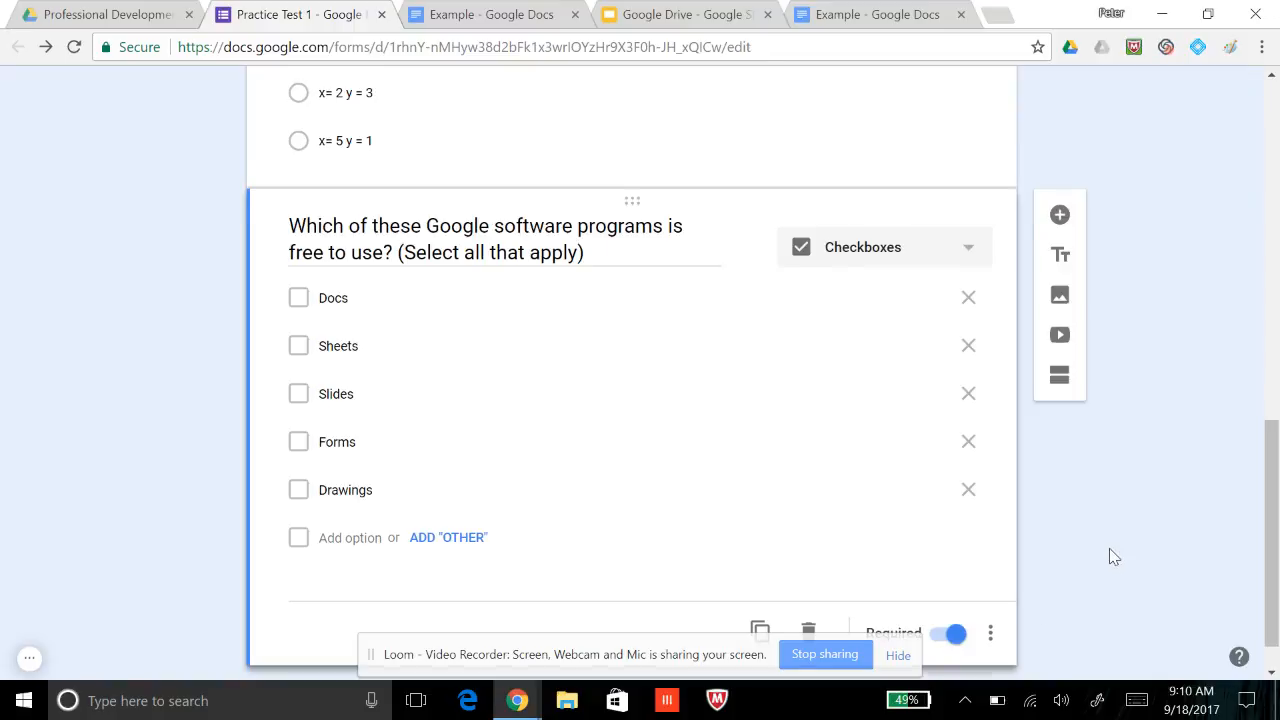
scroll(1109, 548, "up", 1)
scroll(1080, 485, "down", 1)
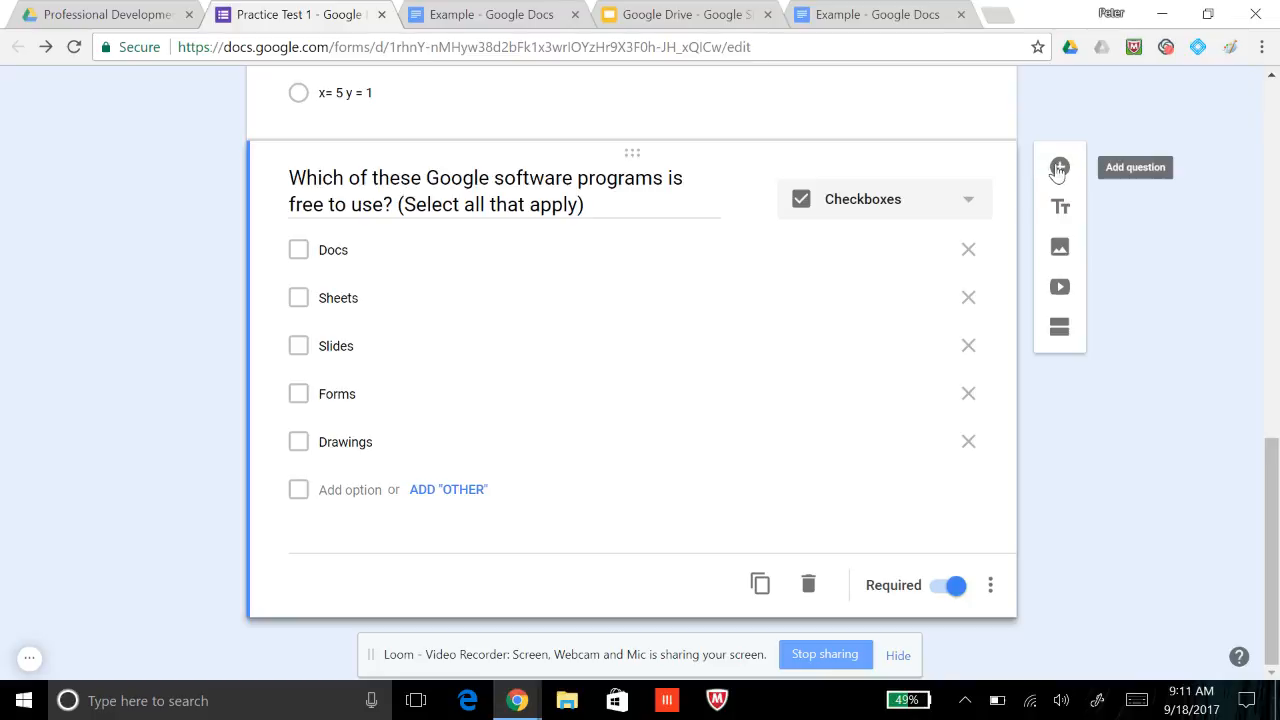
Add a fourth question reading "How likely are you to use Google Forms as a tool for formative assessment?"
left_click(1060, 168)
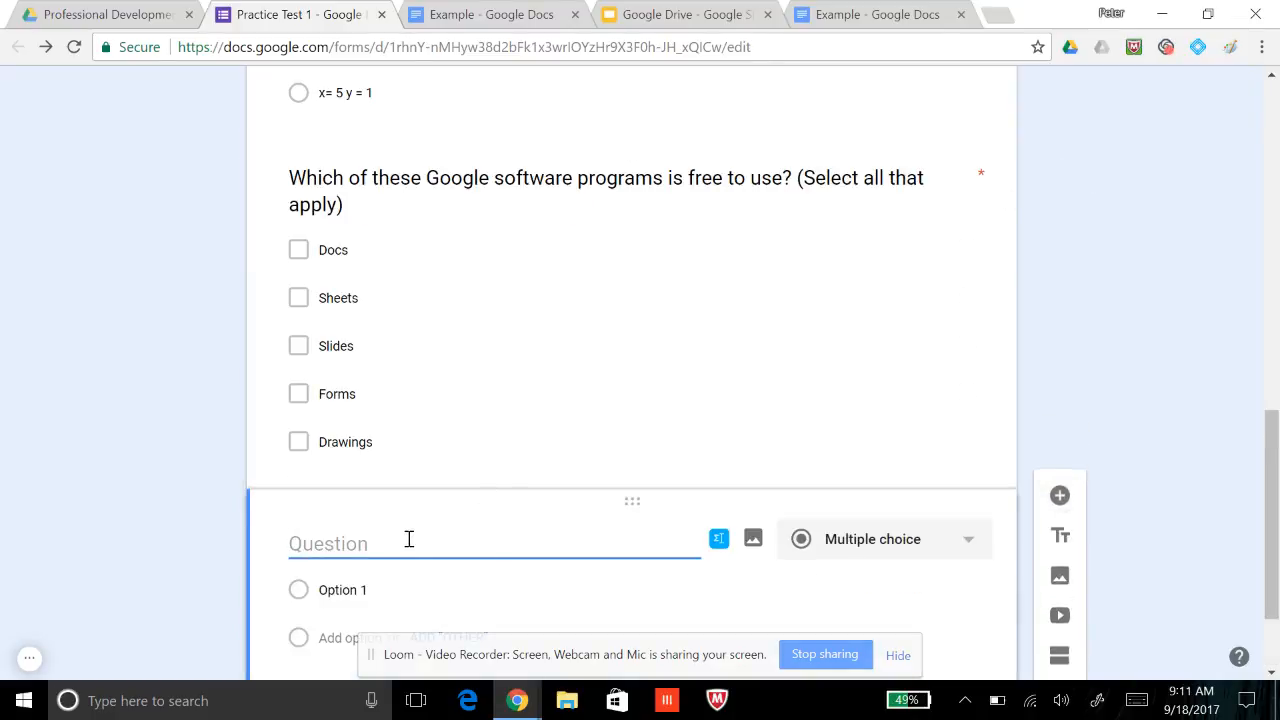
type("How likely ar")
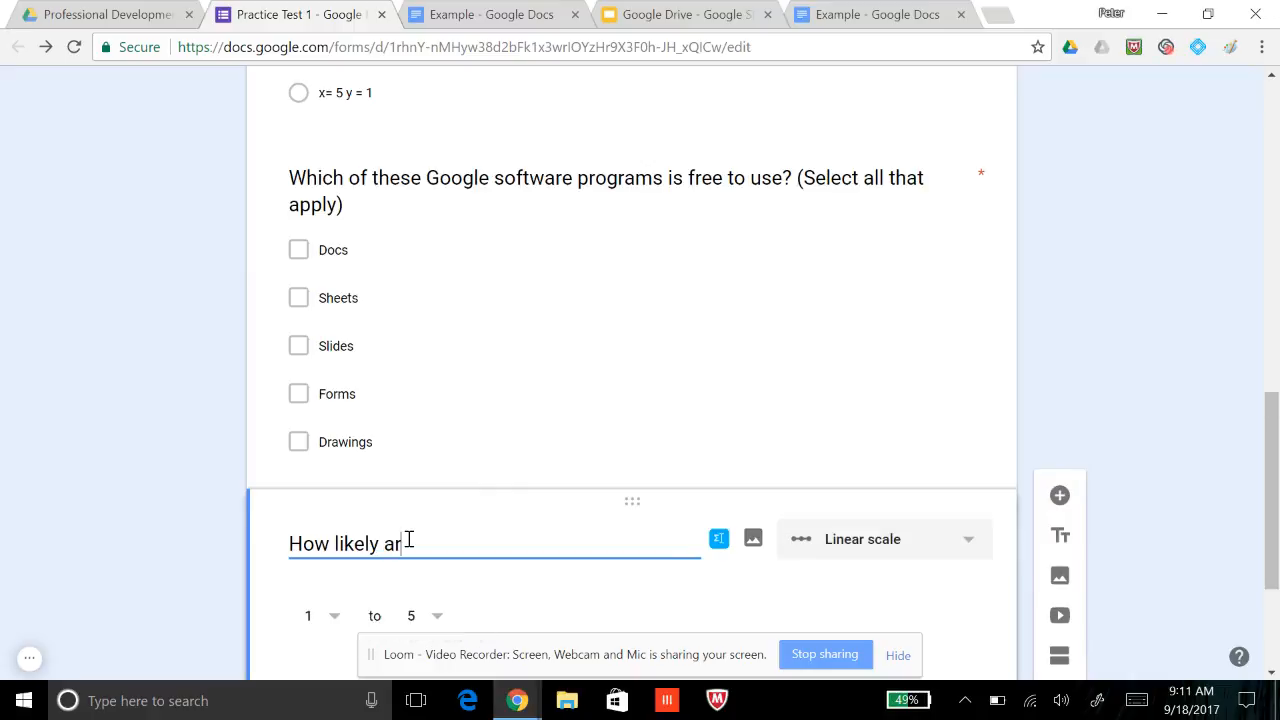
type("e you to use Google ")
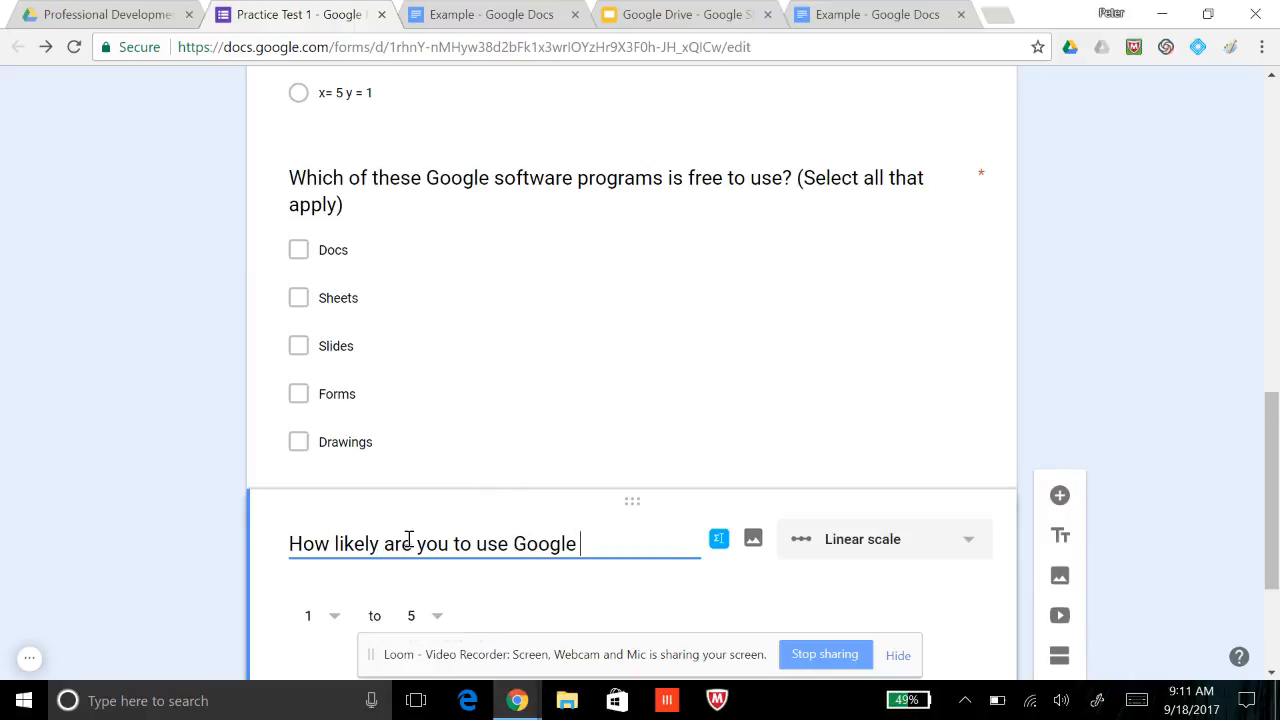
type("Forms as a tool")
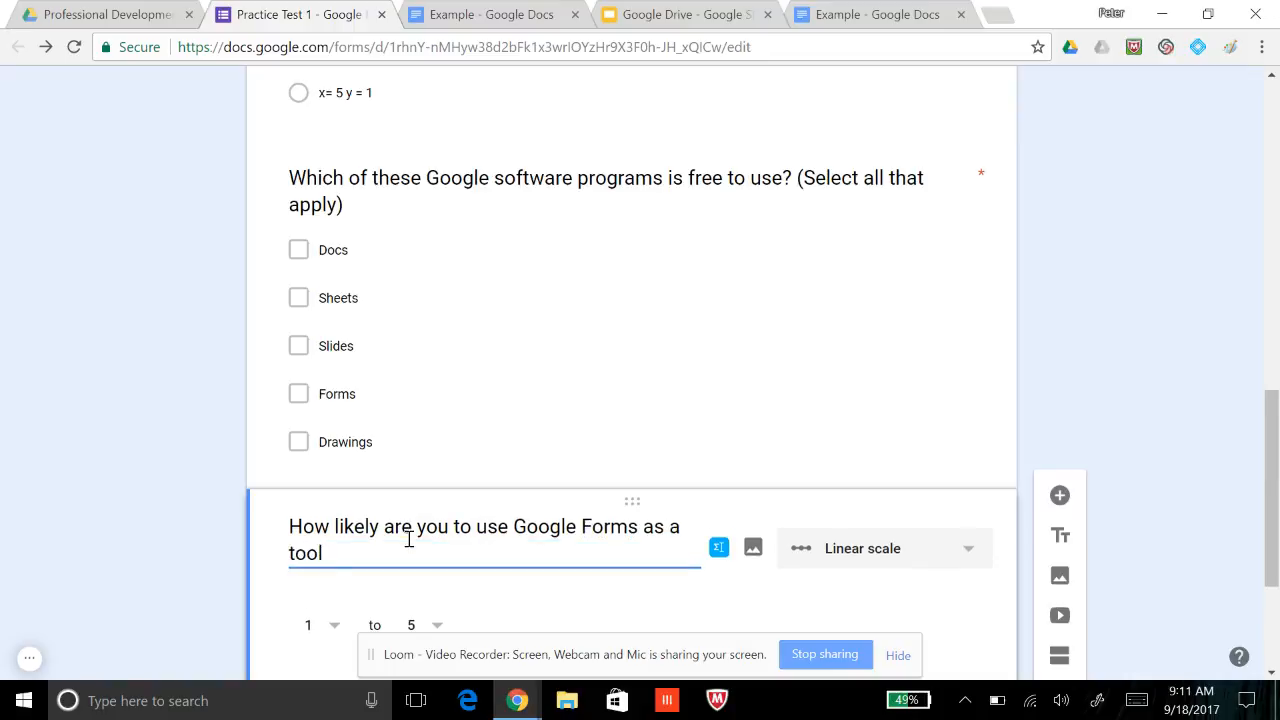
type(" for formative a")
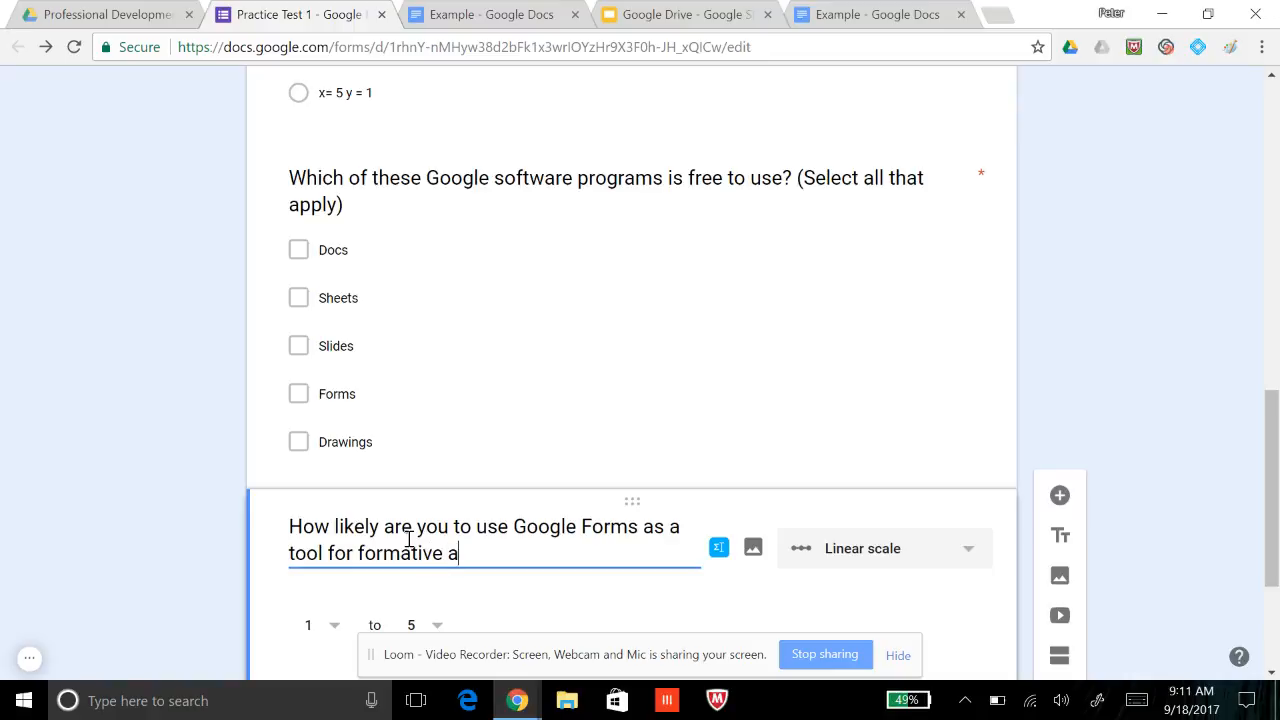
type("ssessment?")
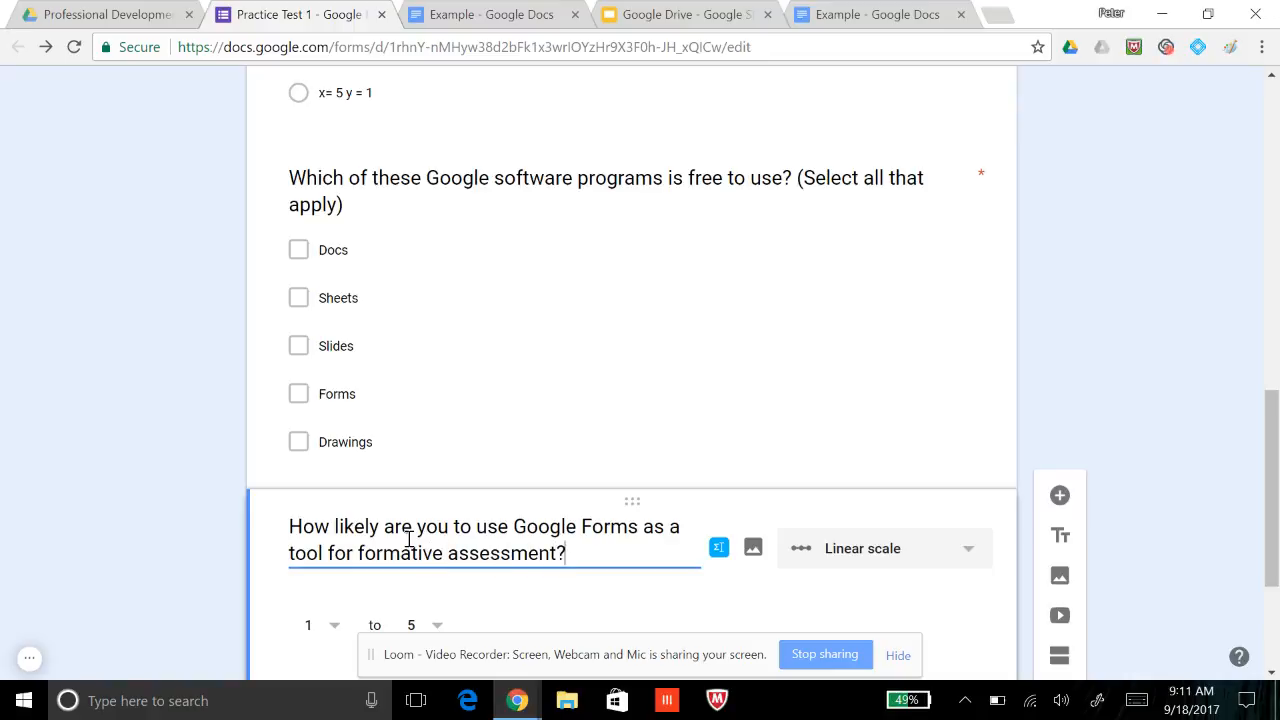
Label value 1 of the formative assessment question's linear scale "Least Likely"
scroll(677, 586, "down", 2)
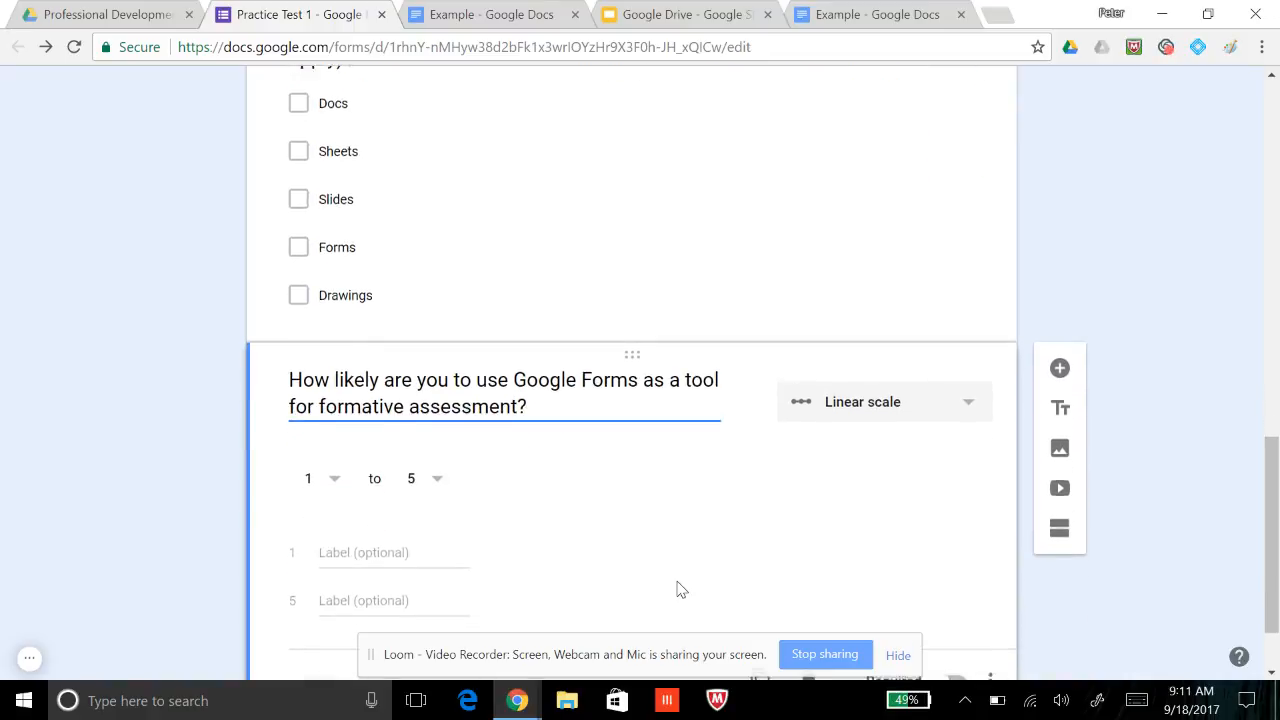
scroll(607, 503, "down", 1)
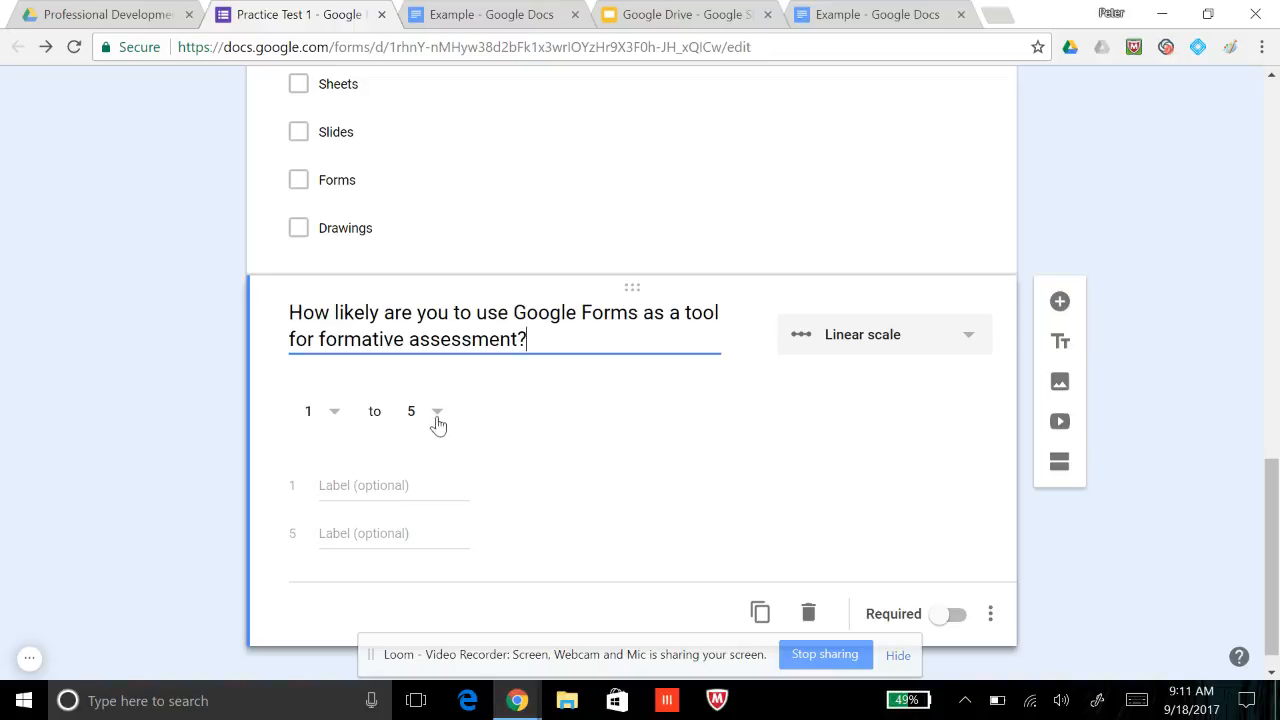
left_click(336, 487)
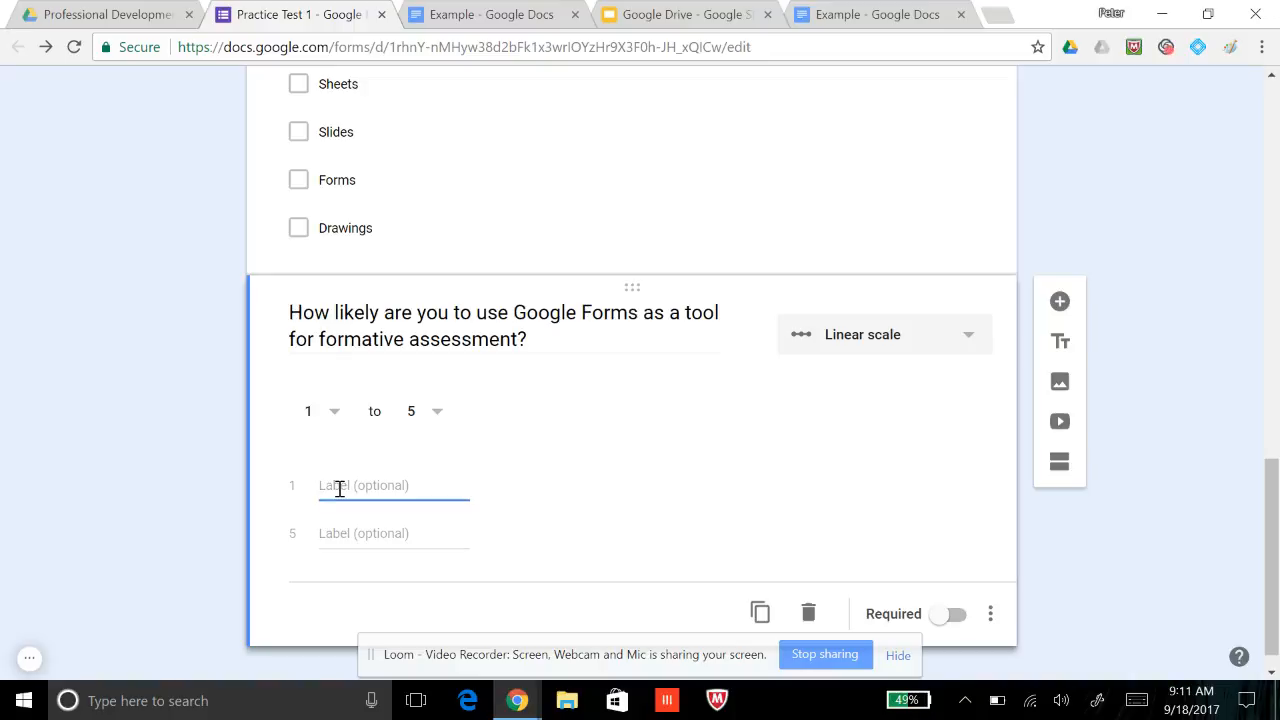
type("Least Likely")
key("Tab")
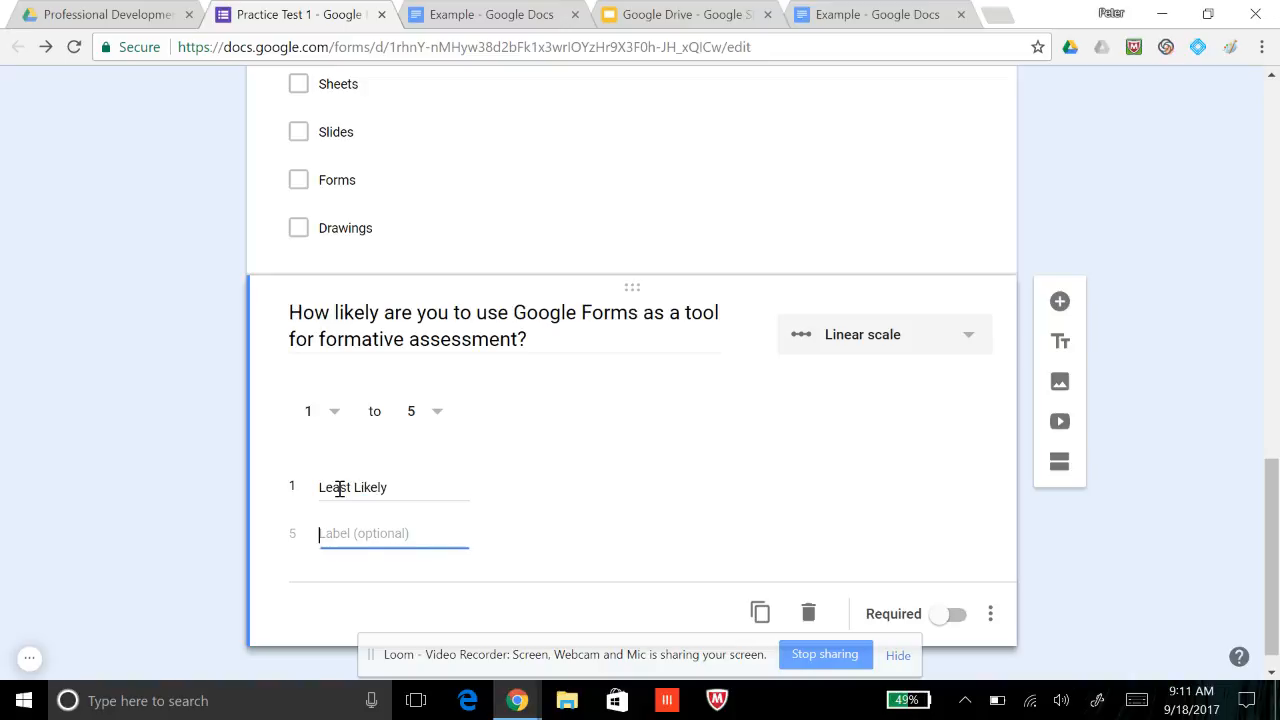
Label value 5 of the formative assessment question's linear scale "Most Likely" and make the question required
type("Most Likely")
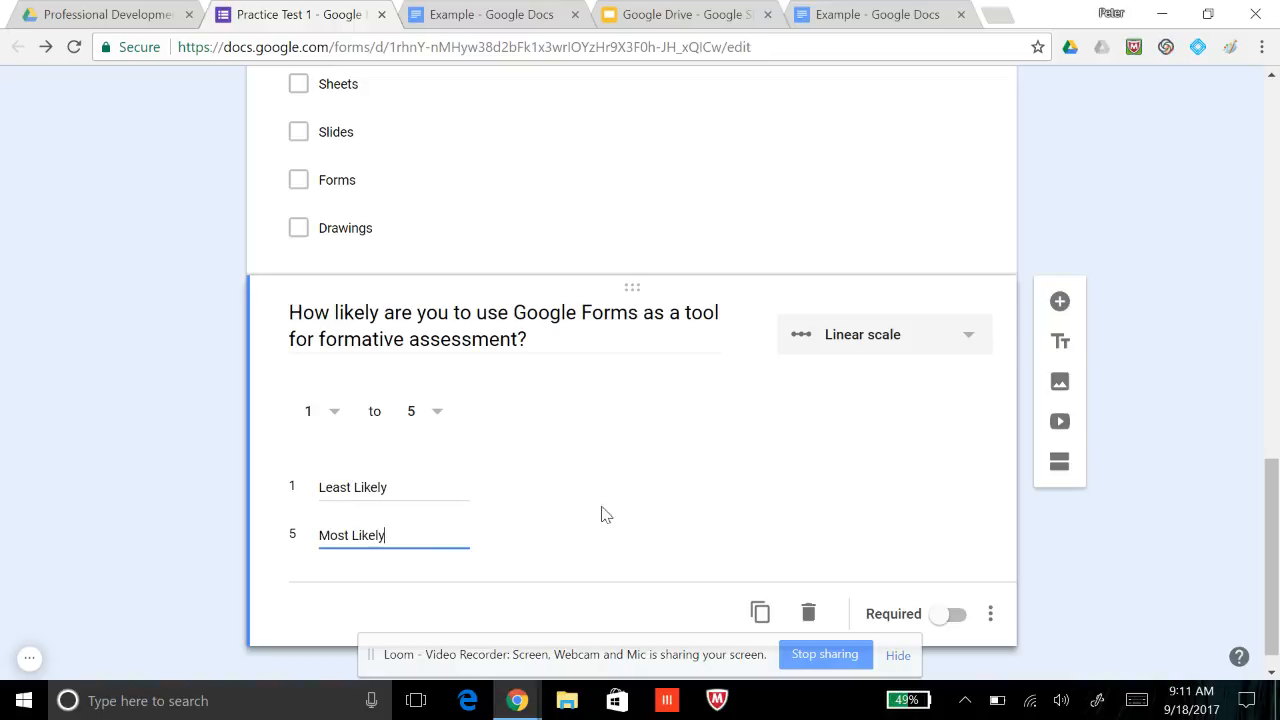
left_click(940, 618)
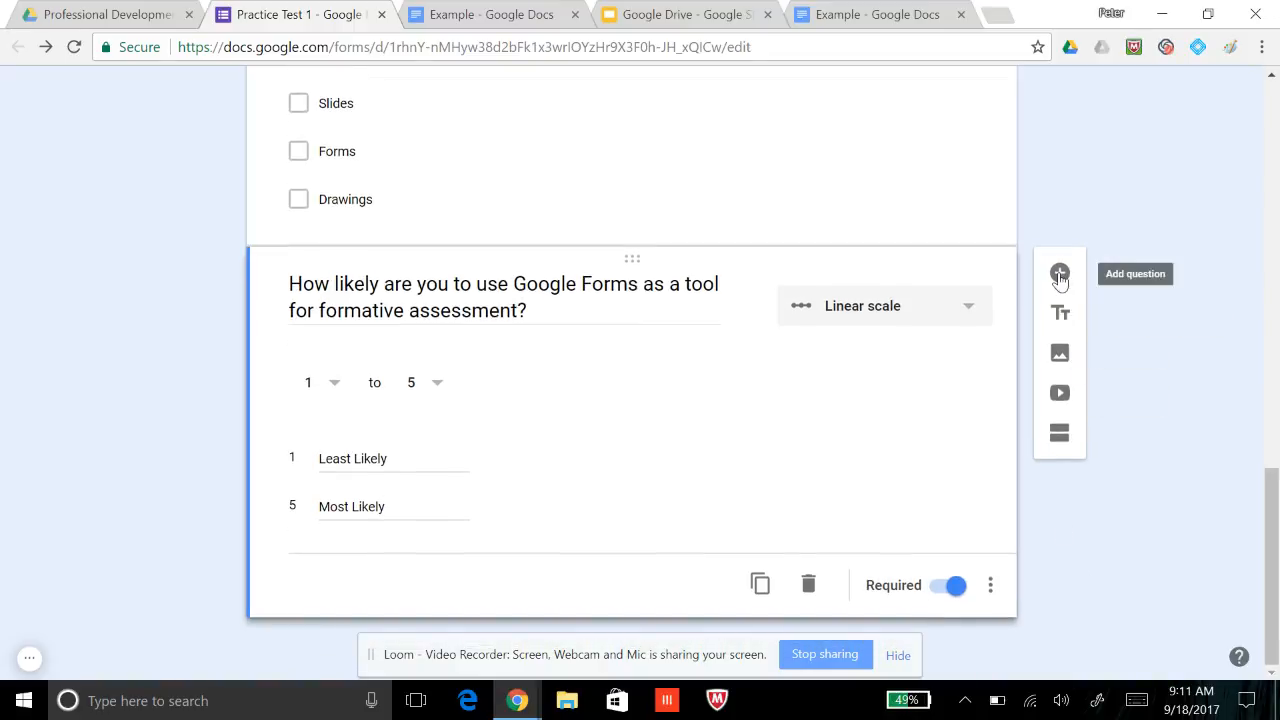
Add a dropdown question reading "Fill in the blank from the drop down menu. Chicken Nuggets are __________."
left_click(1060, 272)
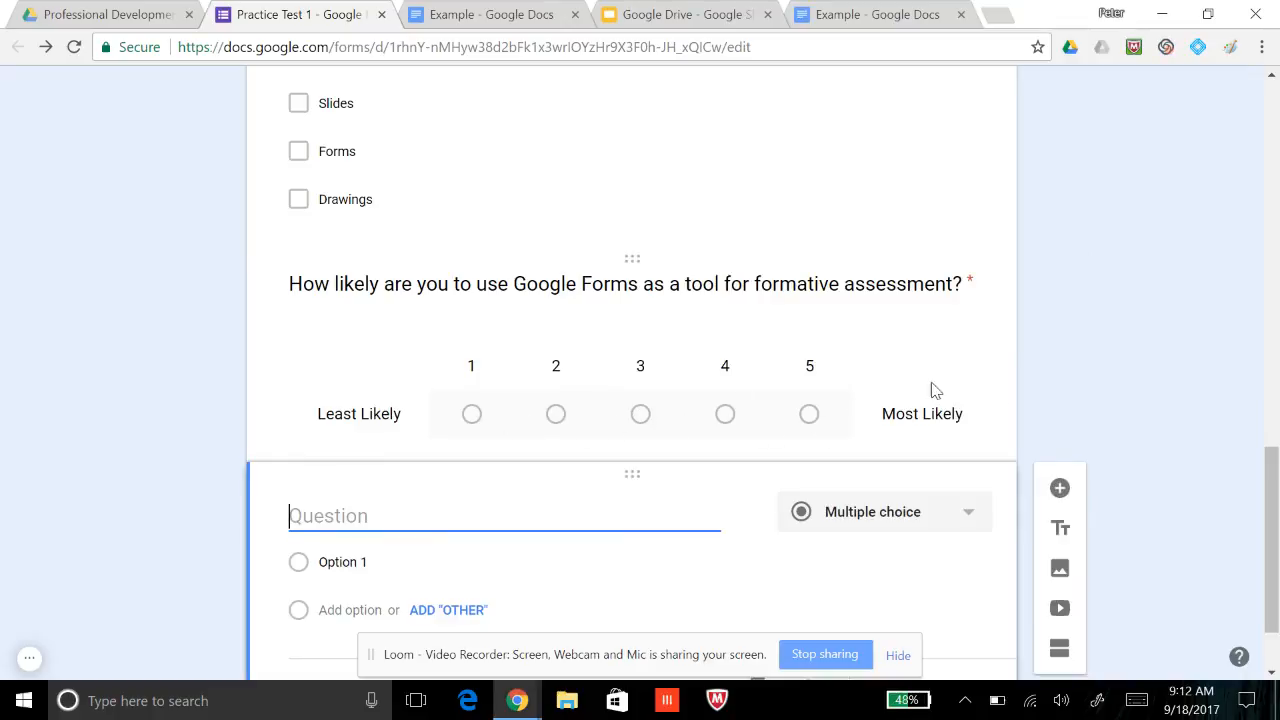
scroll(1020, 431, "down", 1)
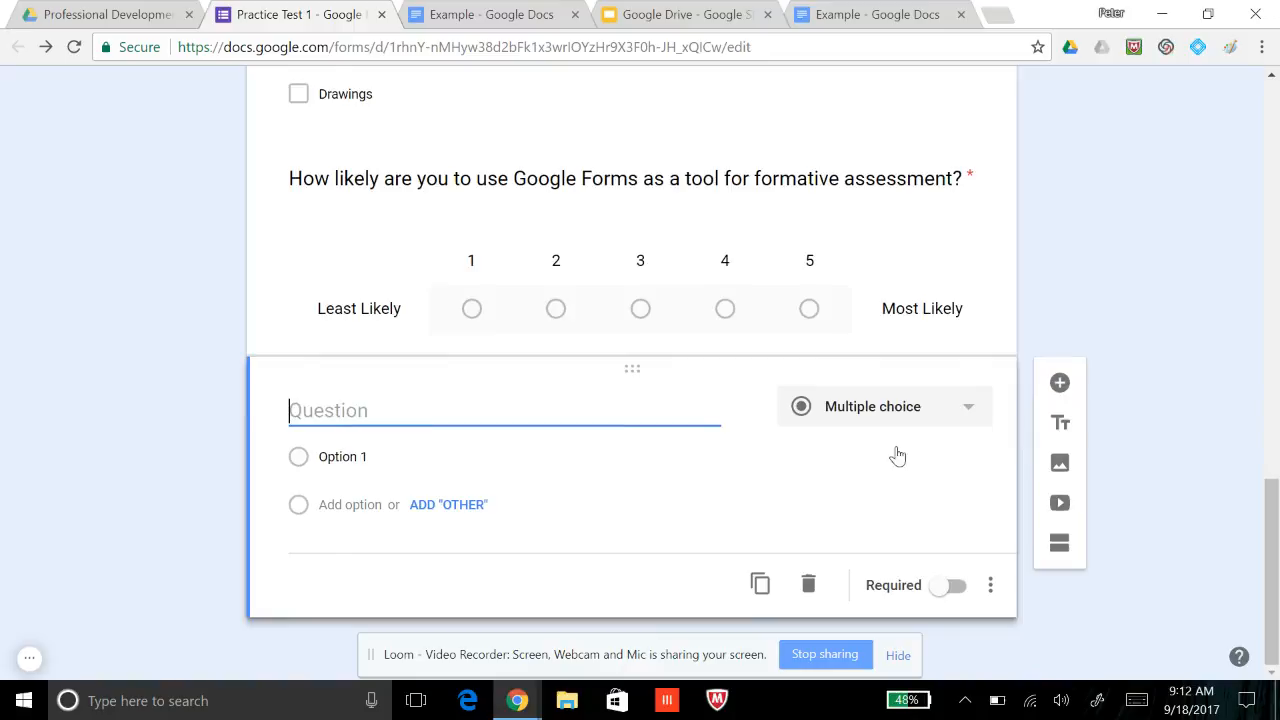
mouse_move(431, 420)
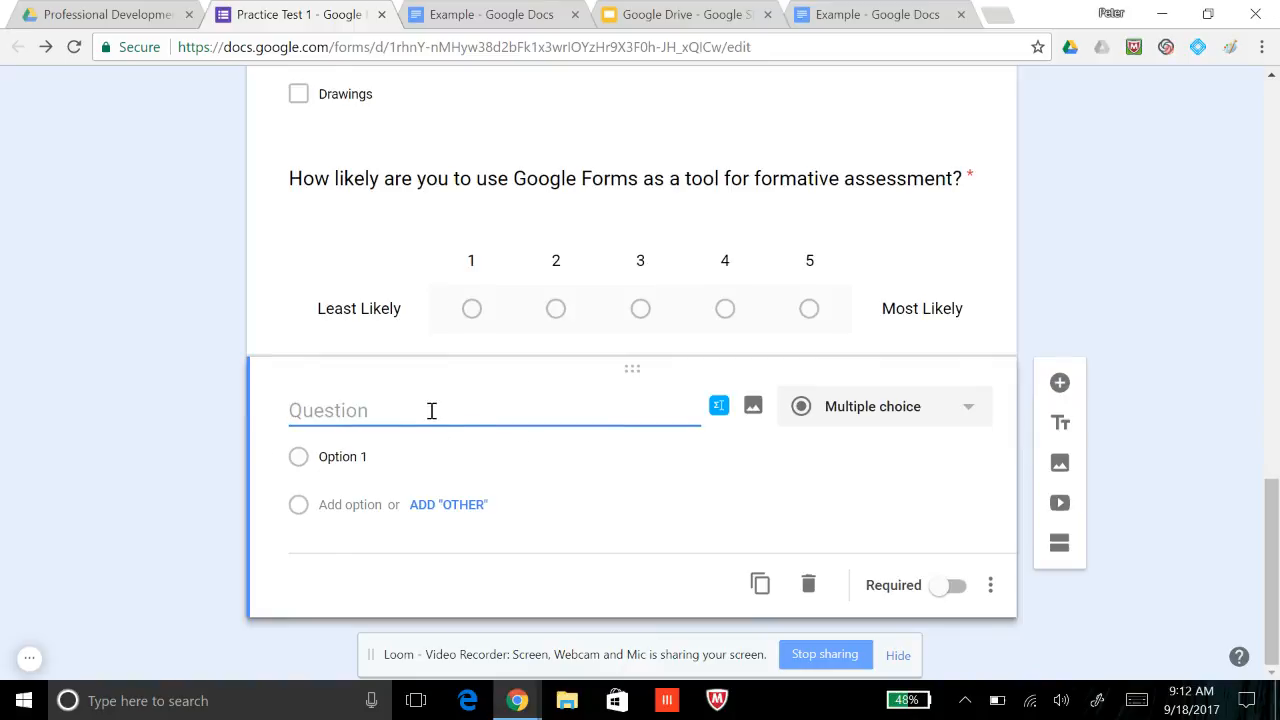
type("Fill i")
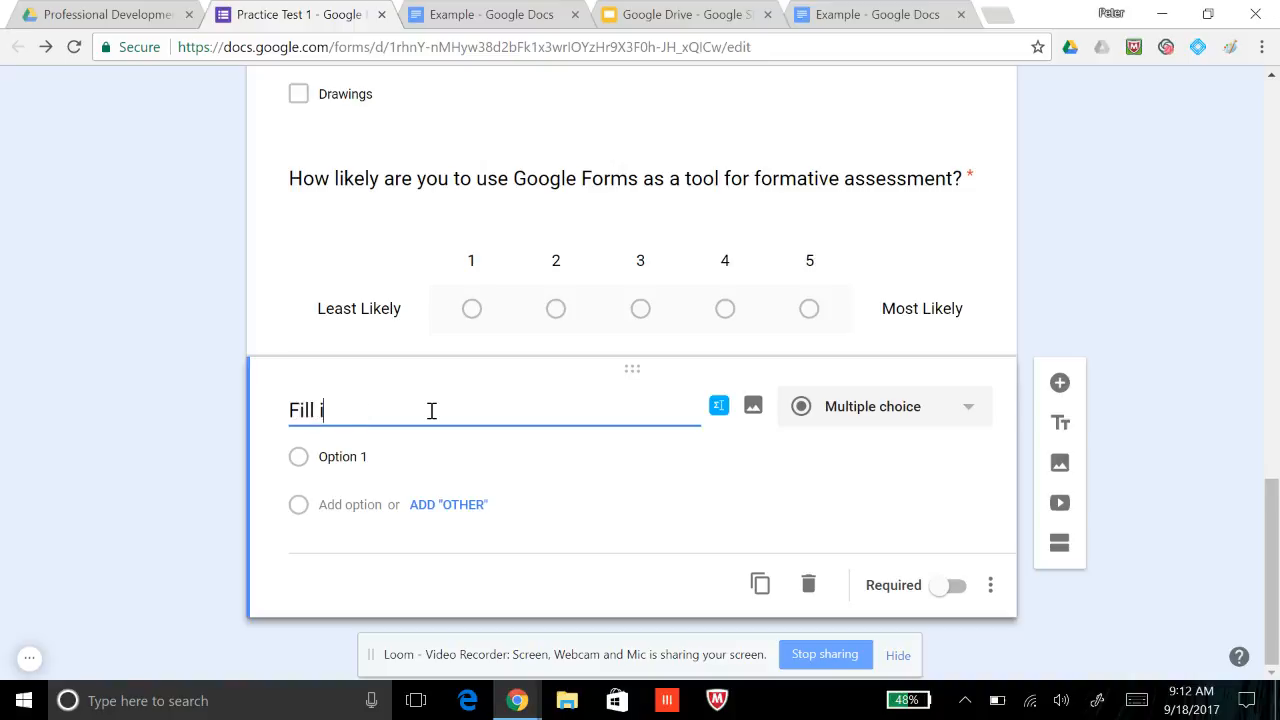
type("n the blank from ")
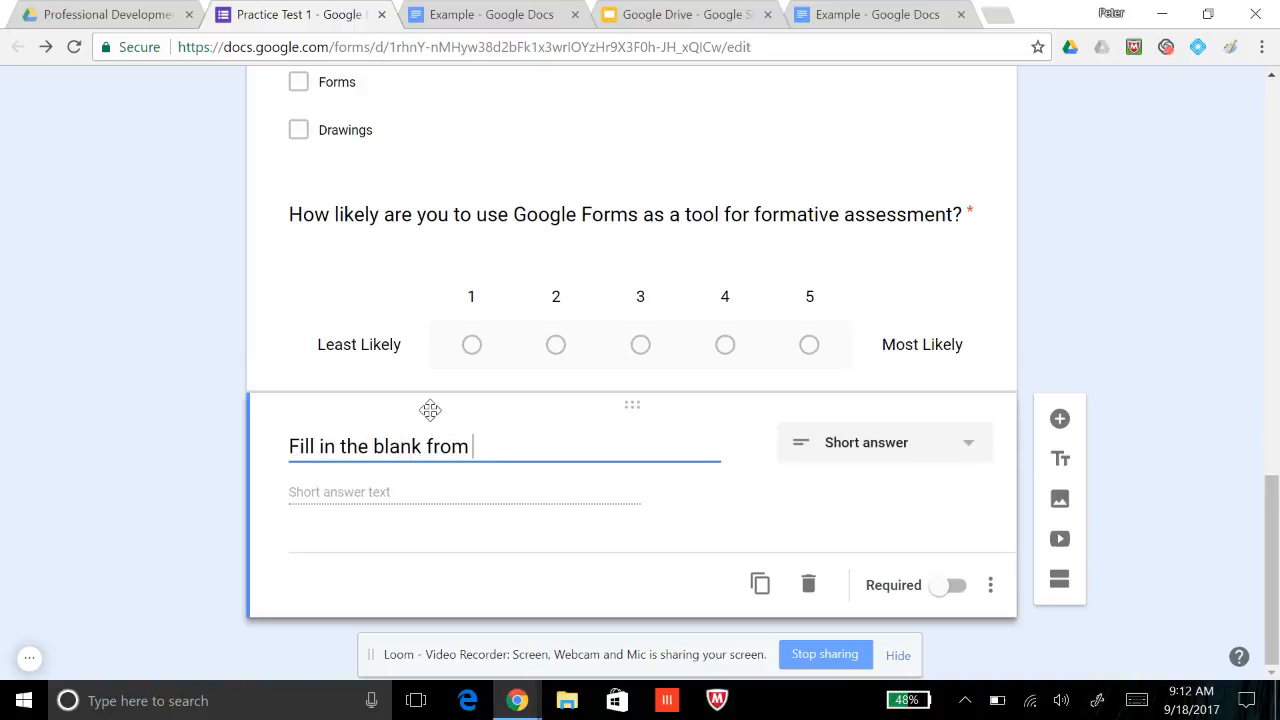
type("the drop d")
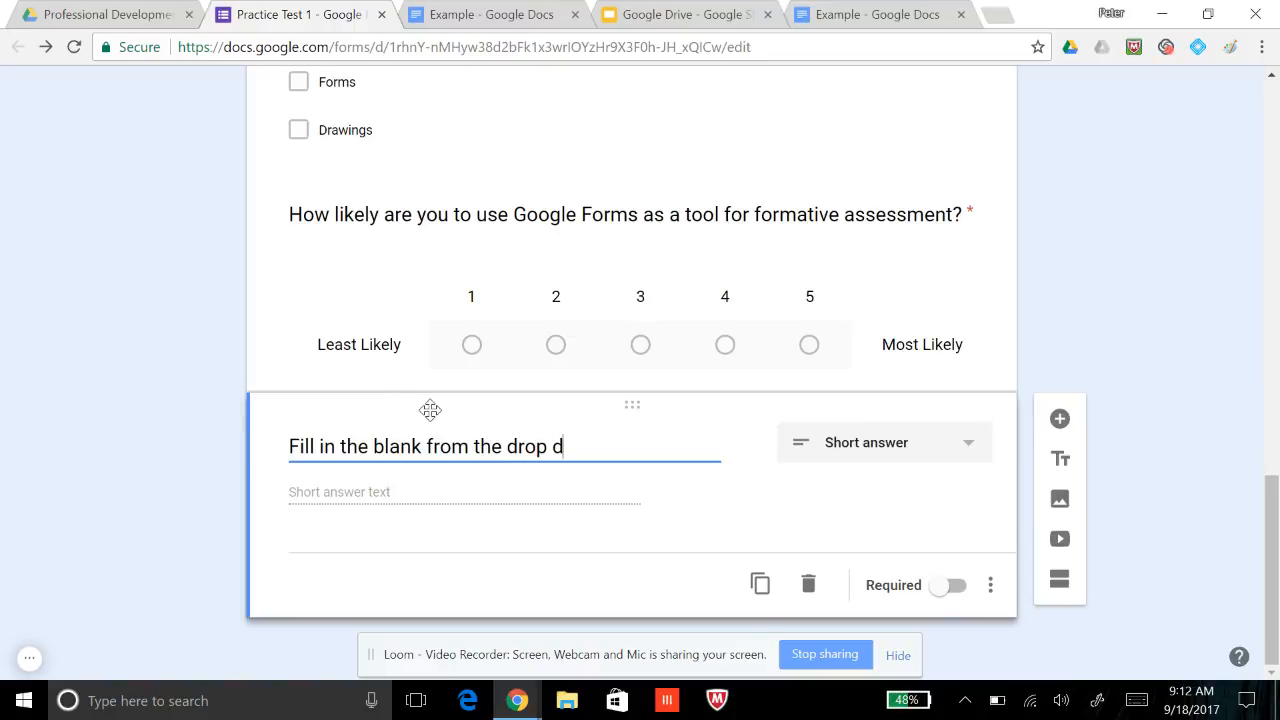
type("own menu")
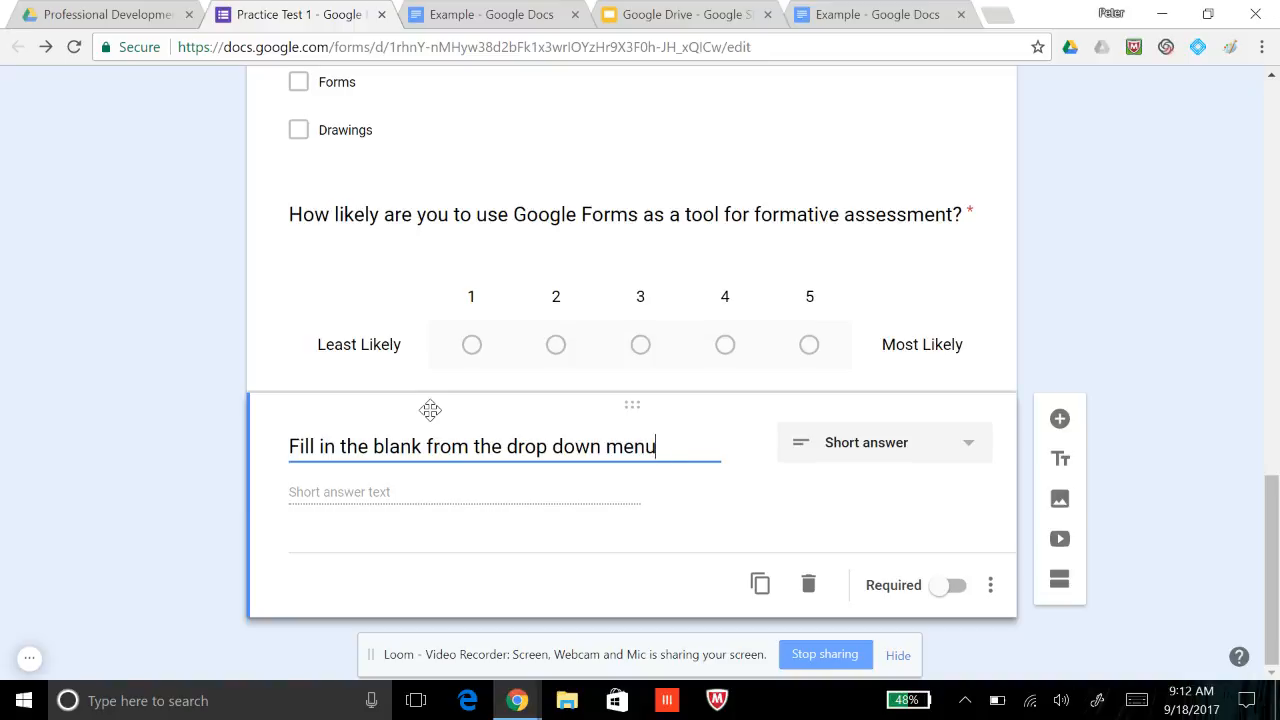
type(". Chicke")
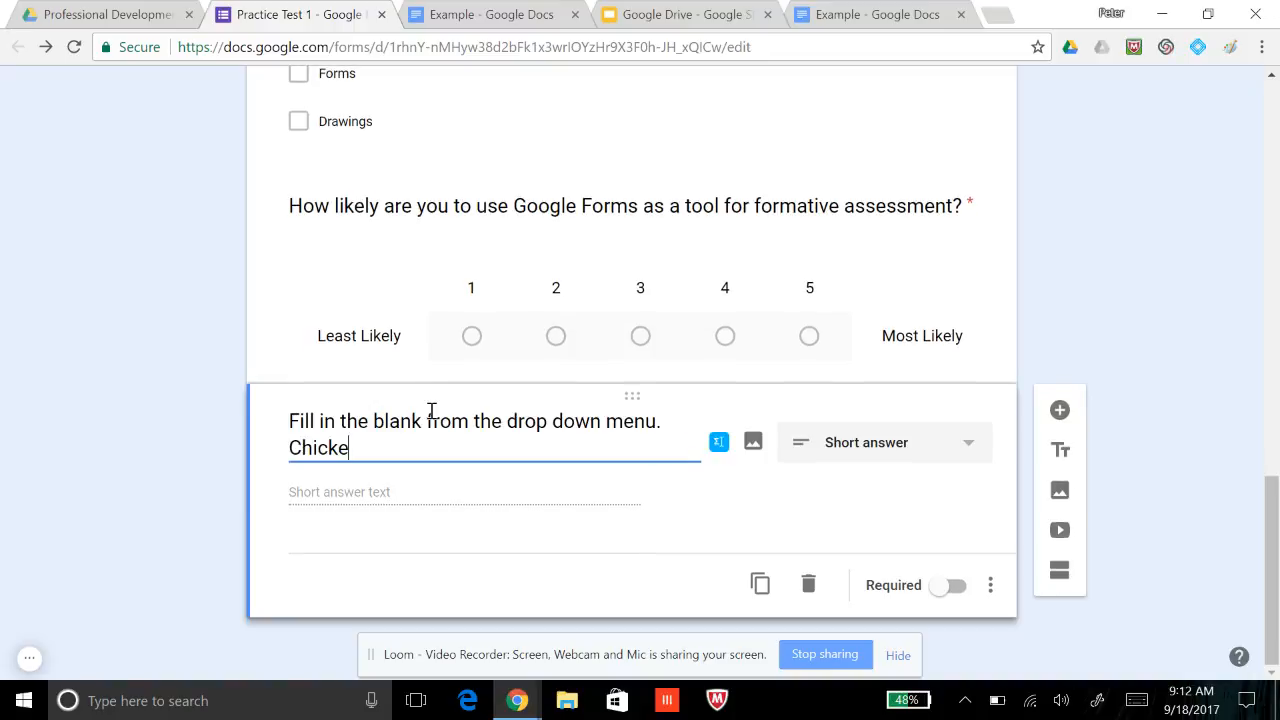
type("n Nuggets are _")
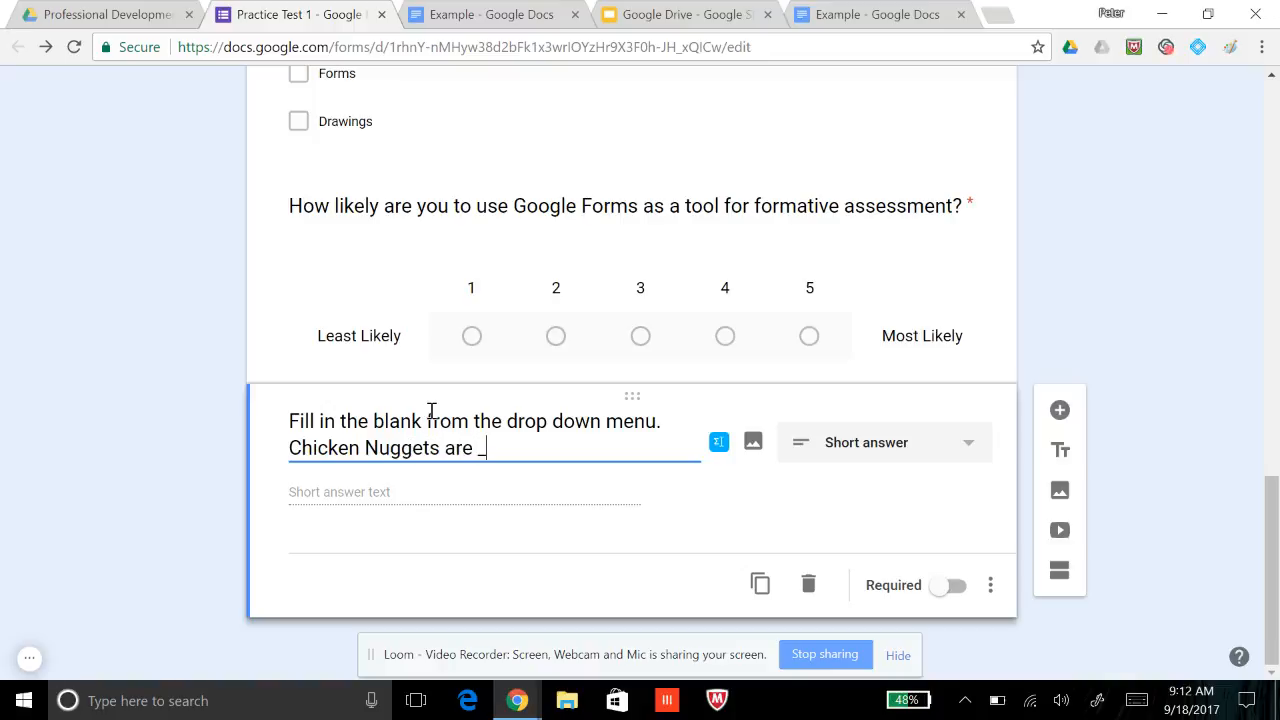
type("_________.")
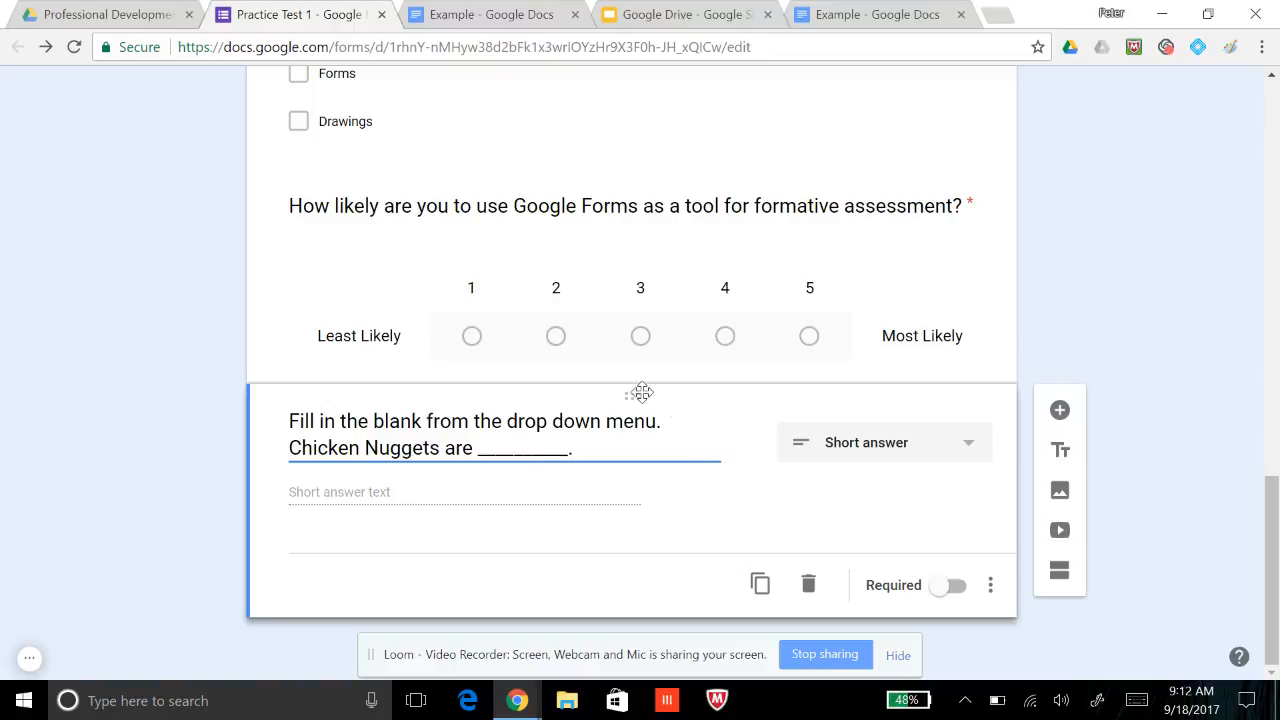
left_click(843, 448)
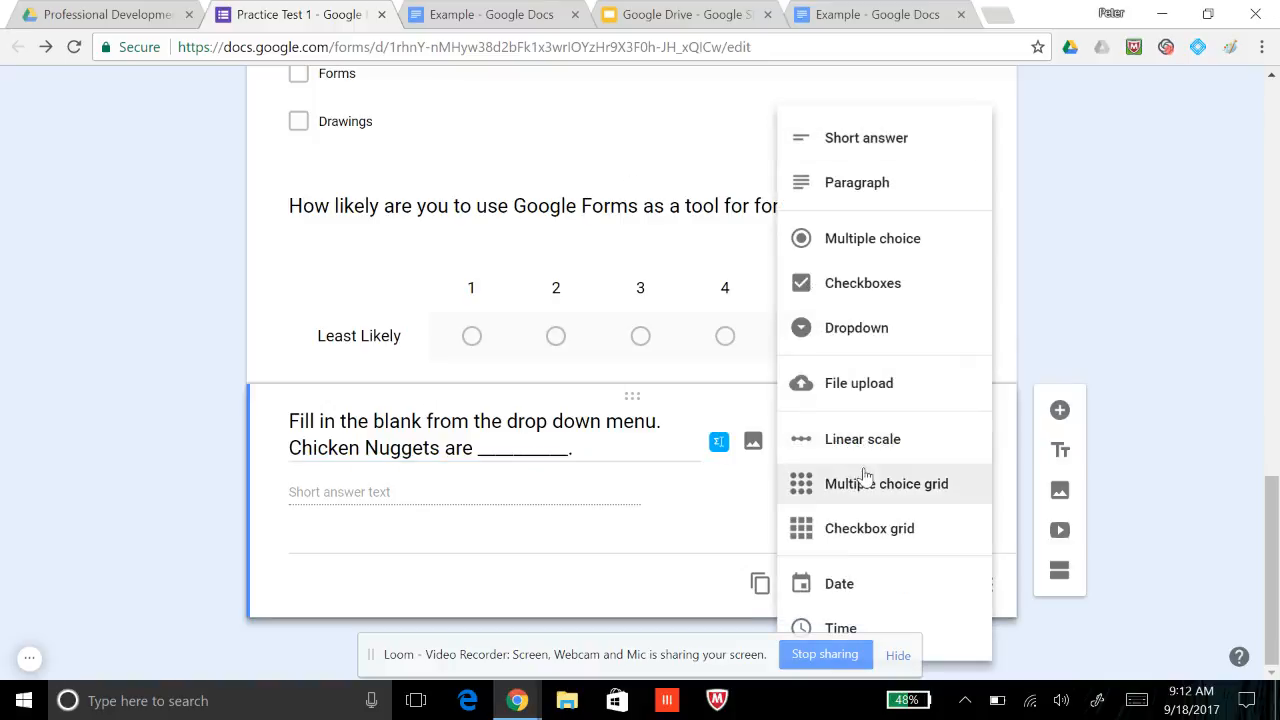
left_click(891, 332)
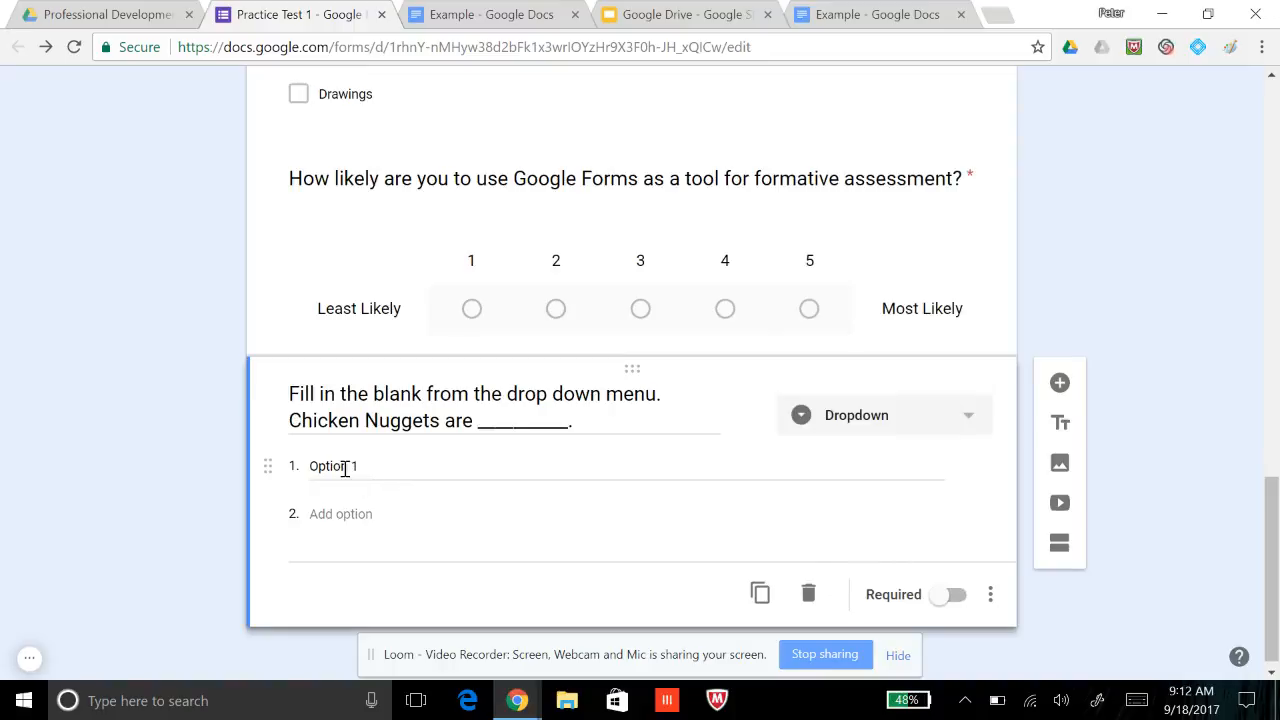
Enter Delicious!, Gross!, Something my kid eats and Not even chicken!! as the dropdown options and make the Chicken Nuggets question required
left_click(344, 467)
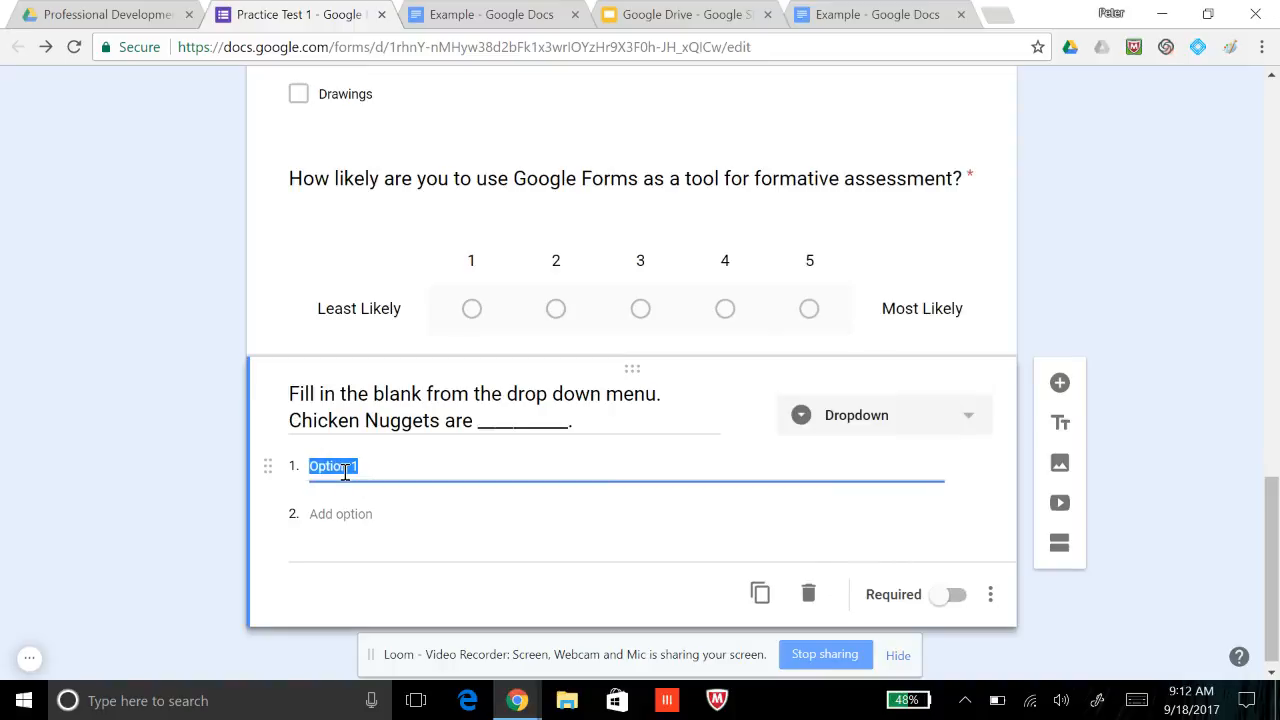
type("Delicious!")
key("Return")
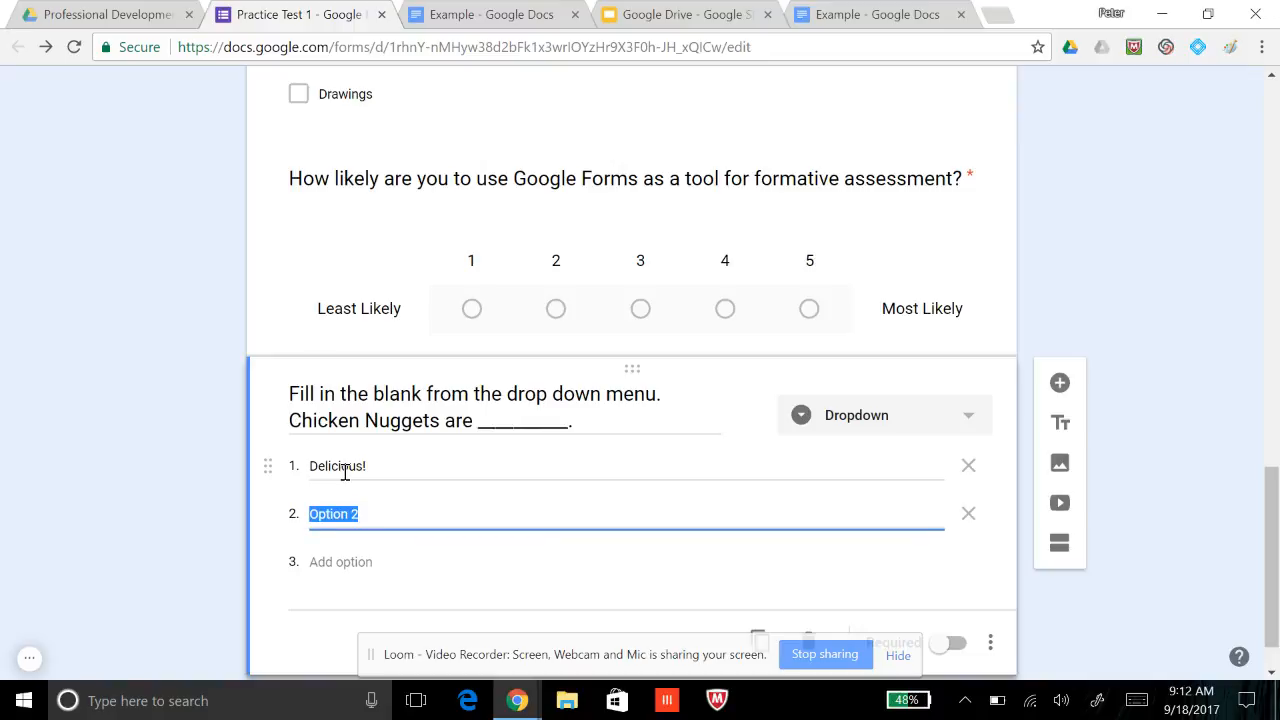
type("Gross!")
key("Return")
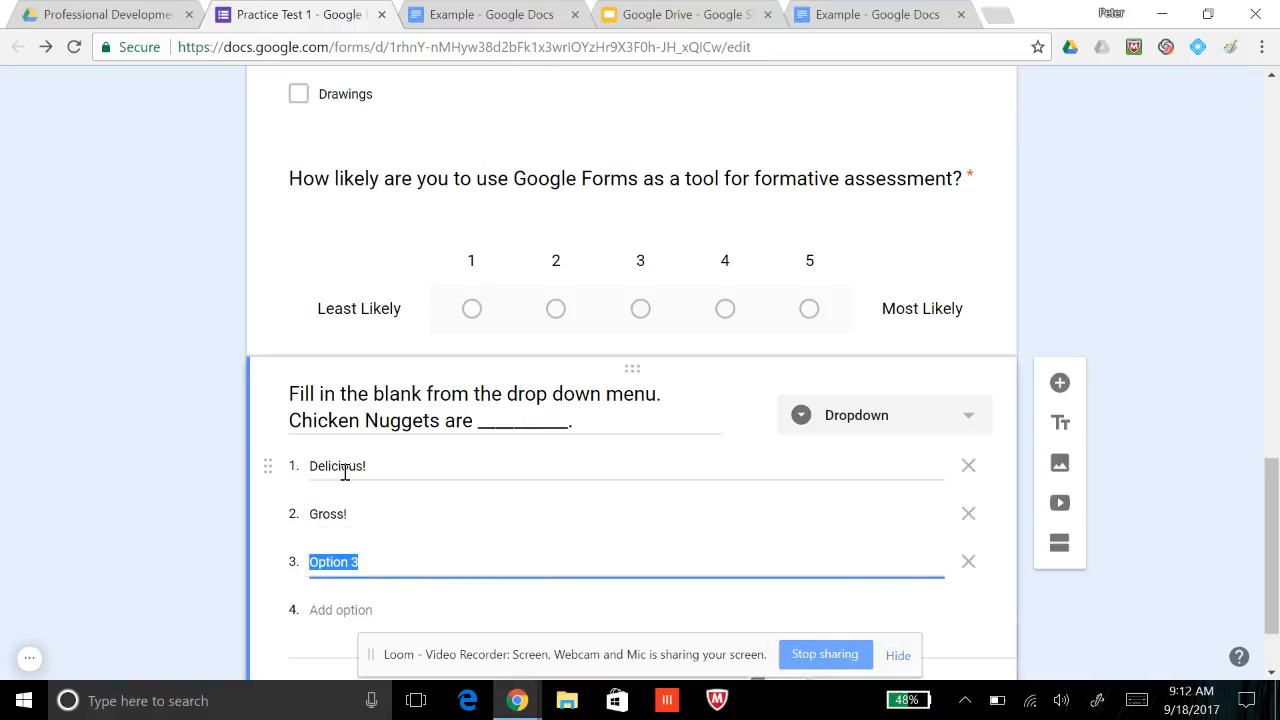
type("Something my kid eat")
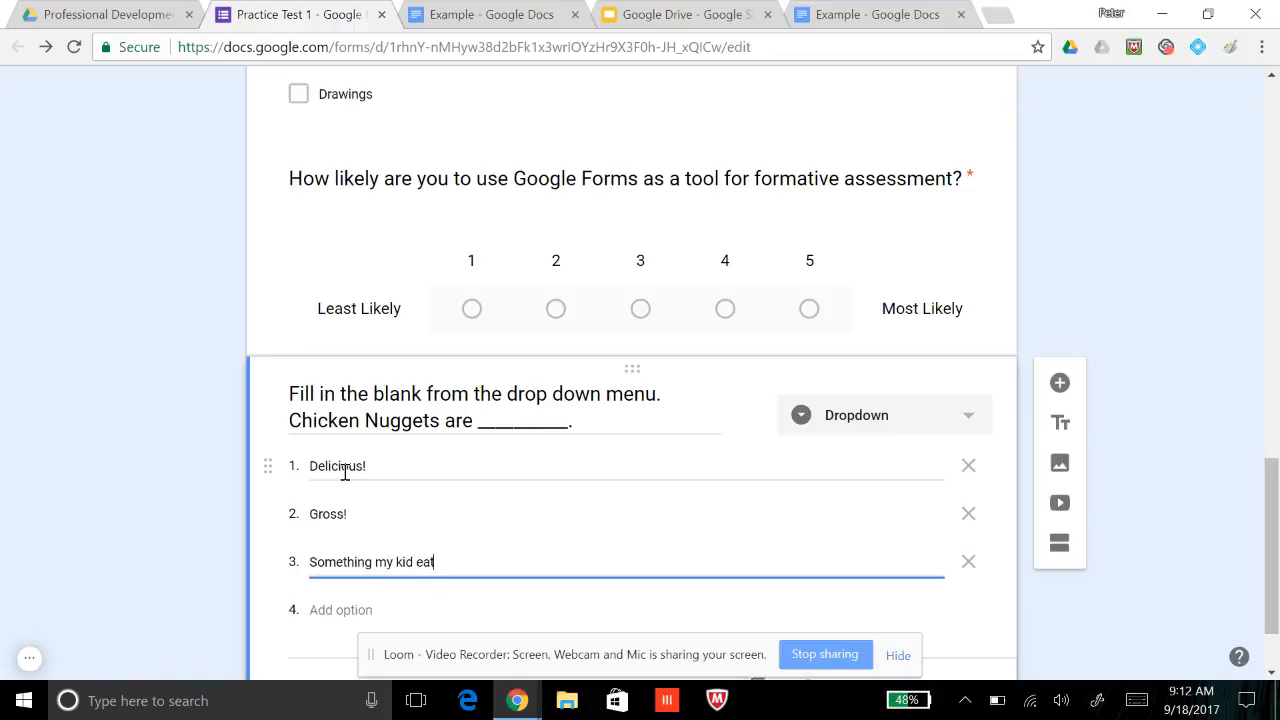
type("s")
key("Return")
type("No")
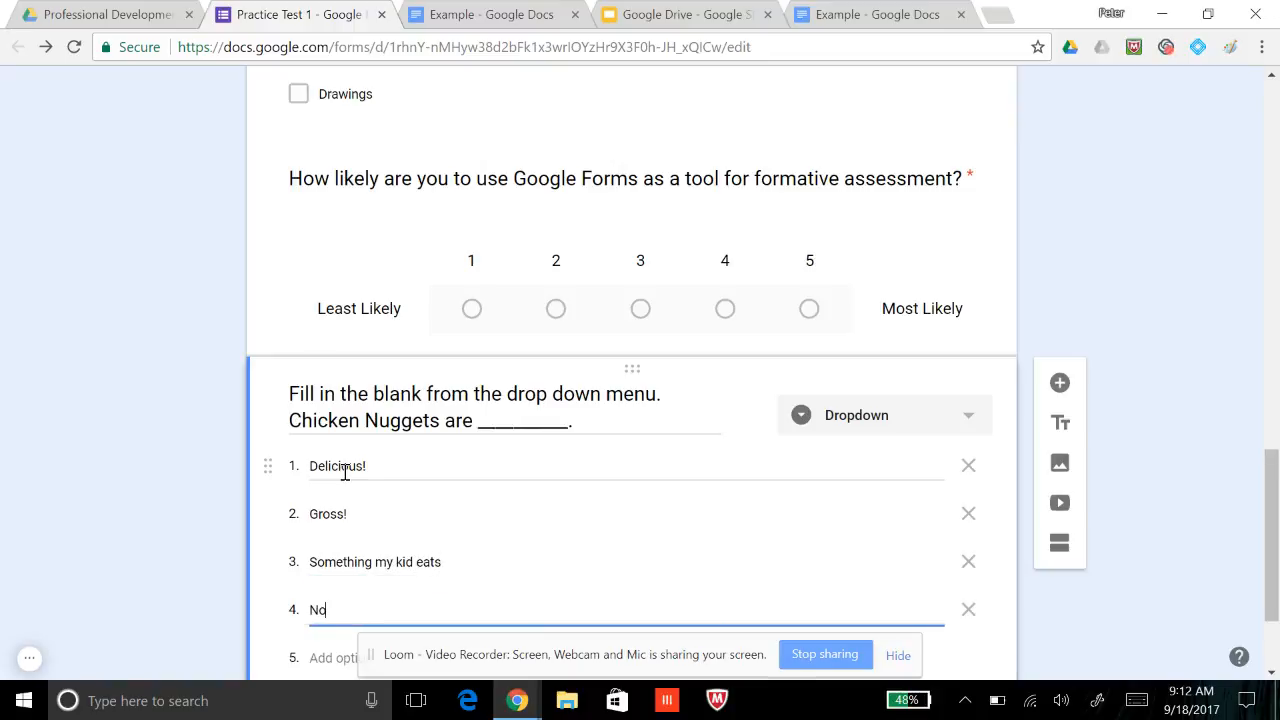
type("t even chicken!!")
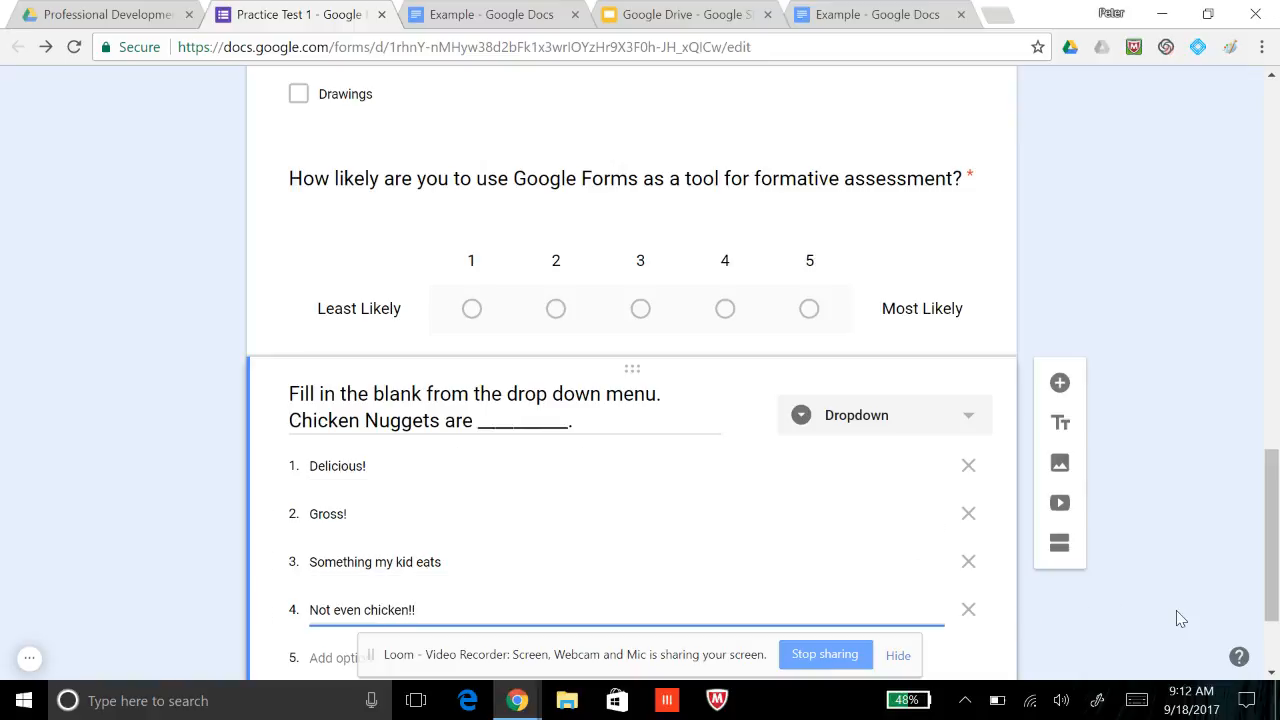
scroll(1178, 617, "down", 2)
left_click(945, 588)
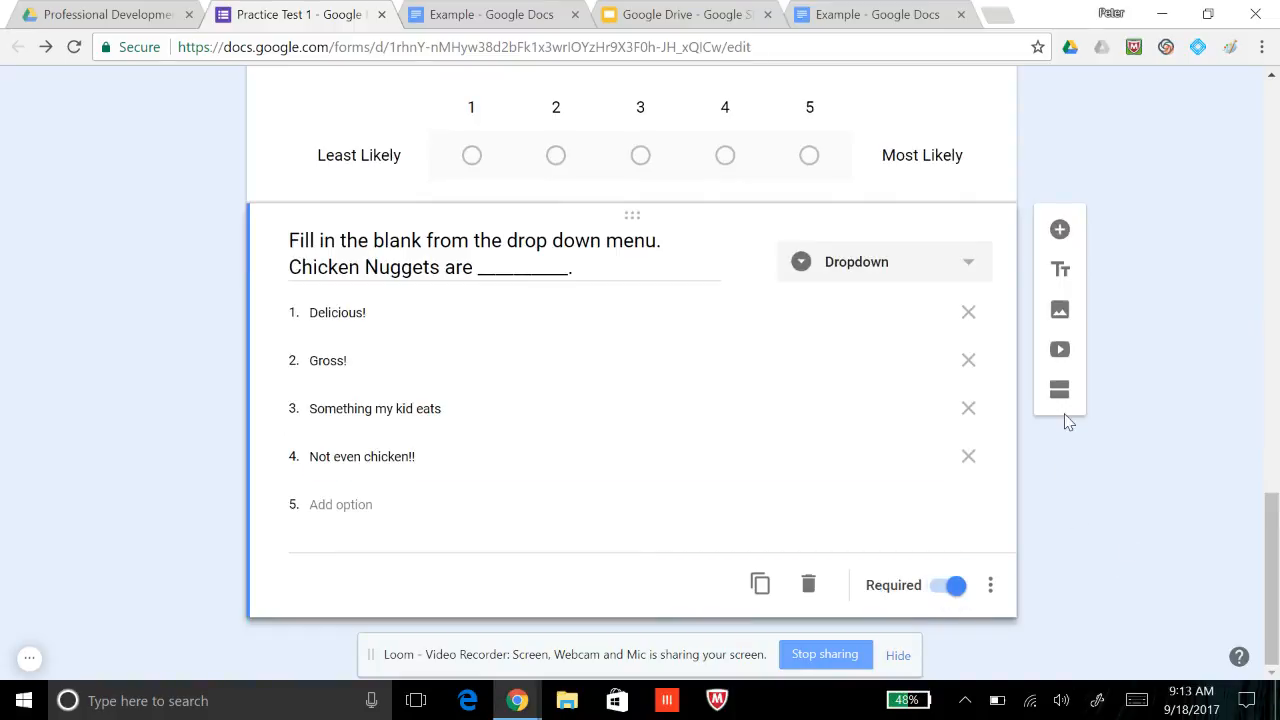
left_click_drag(1271, 540, 1276, 92)
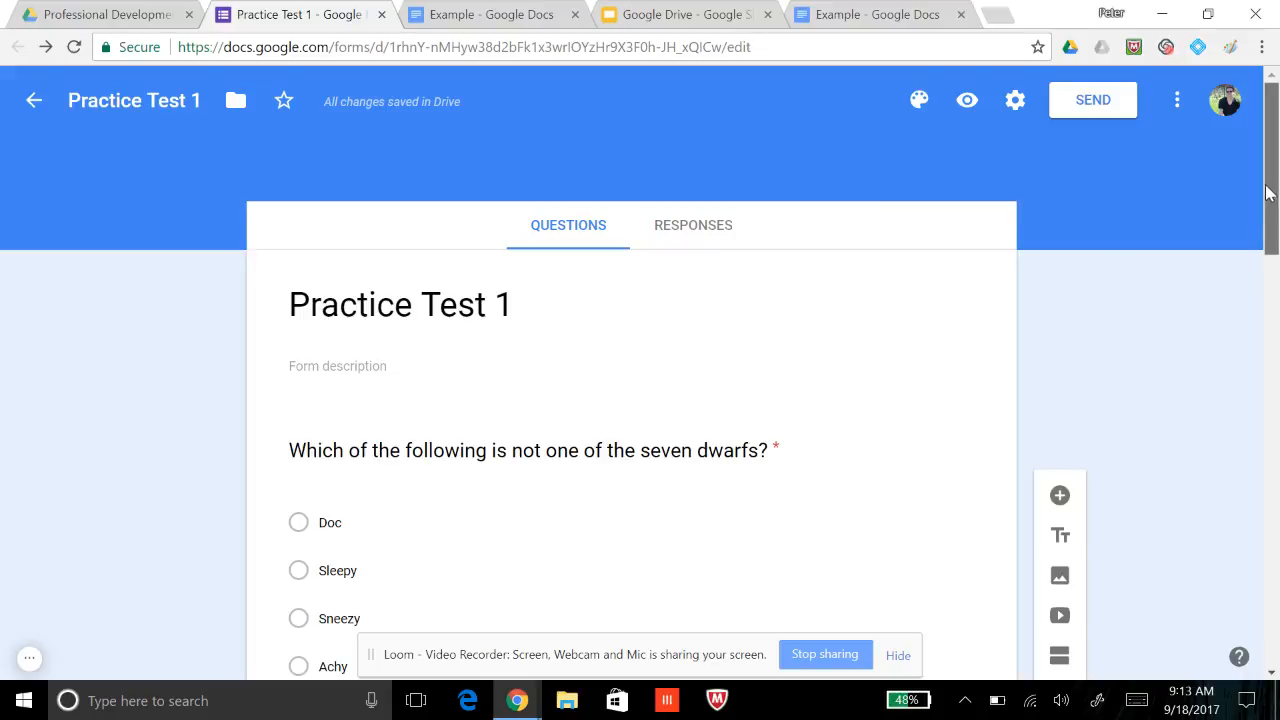
left_click_drag(1272, 190, 1270, 595)
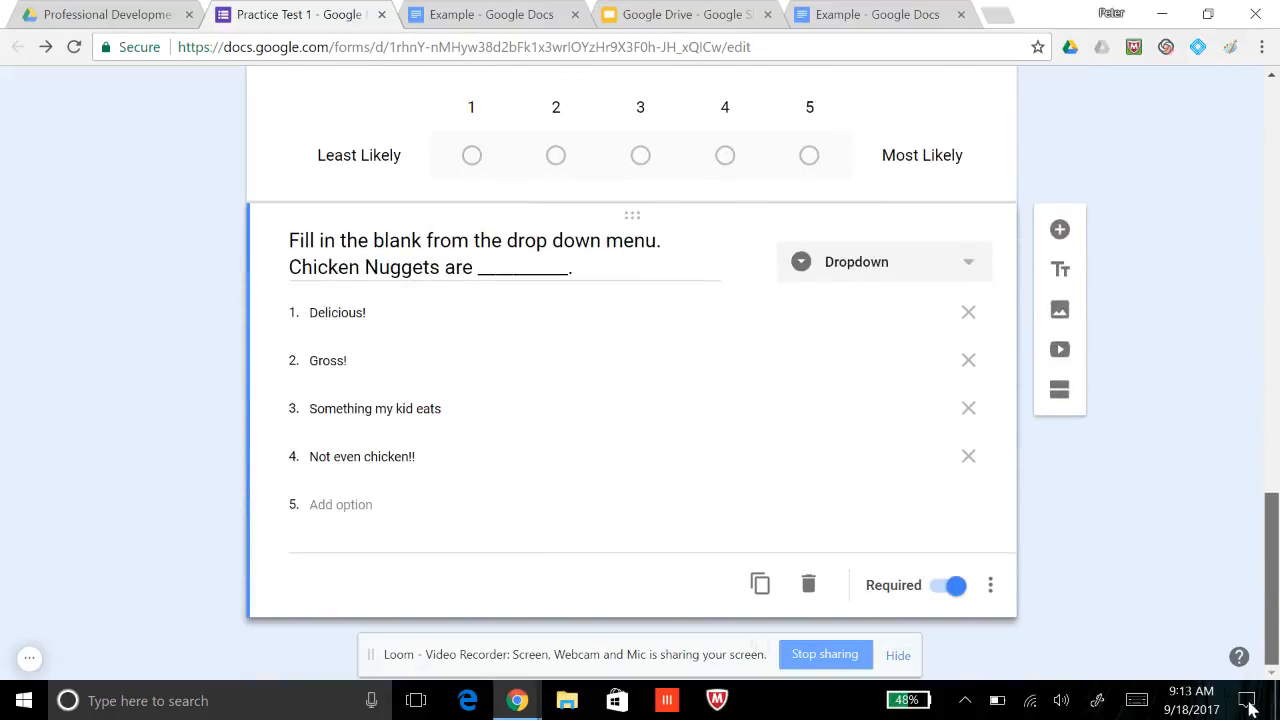
left_click(991, 586)
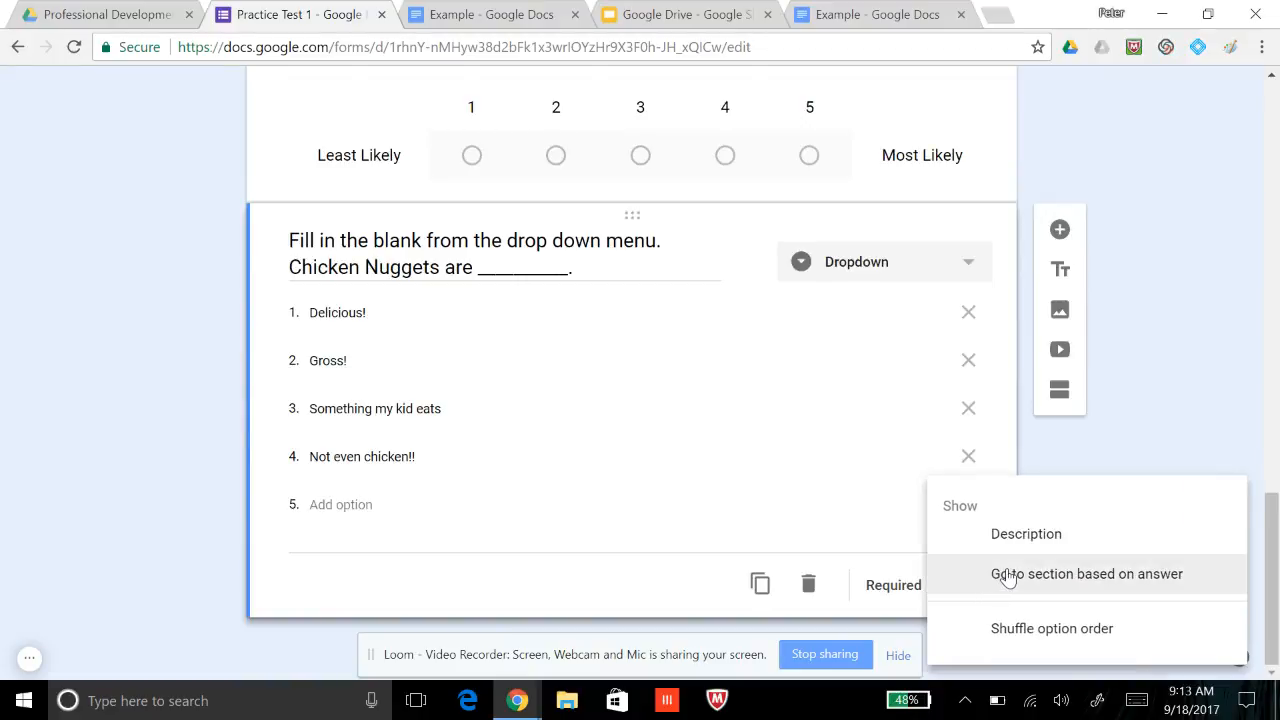
left_click(1167, 457)
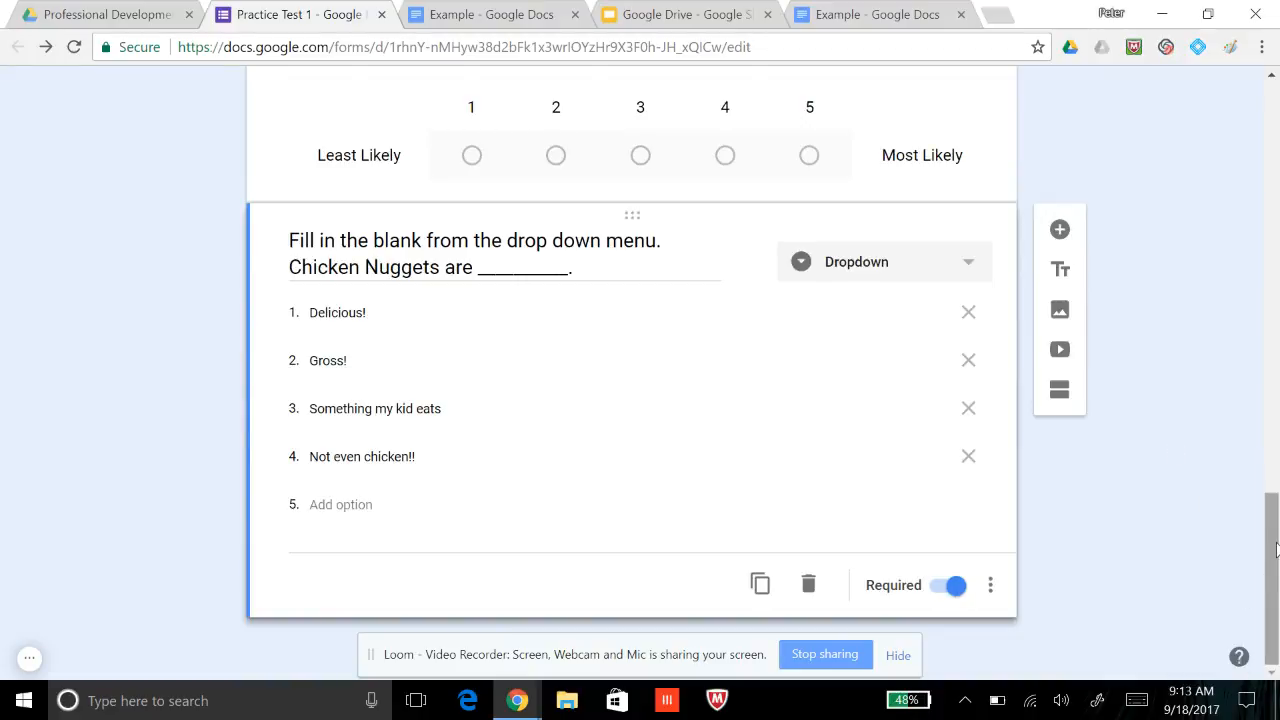
Turn the form into a quiz in its settings and release grades later, after manual review
left_click_drag(1274, 555, 1276, 132)
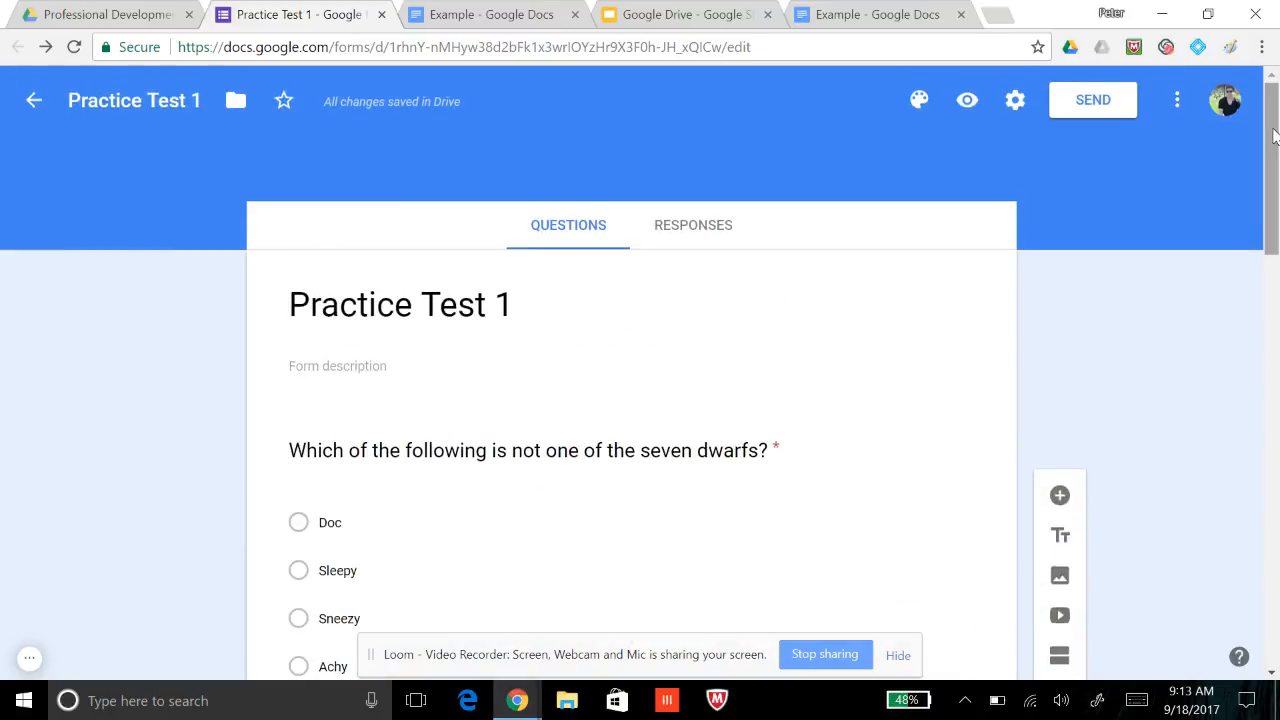
left_click(1016, 101)
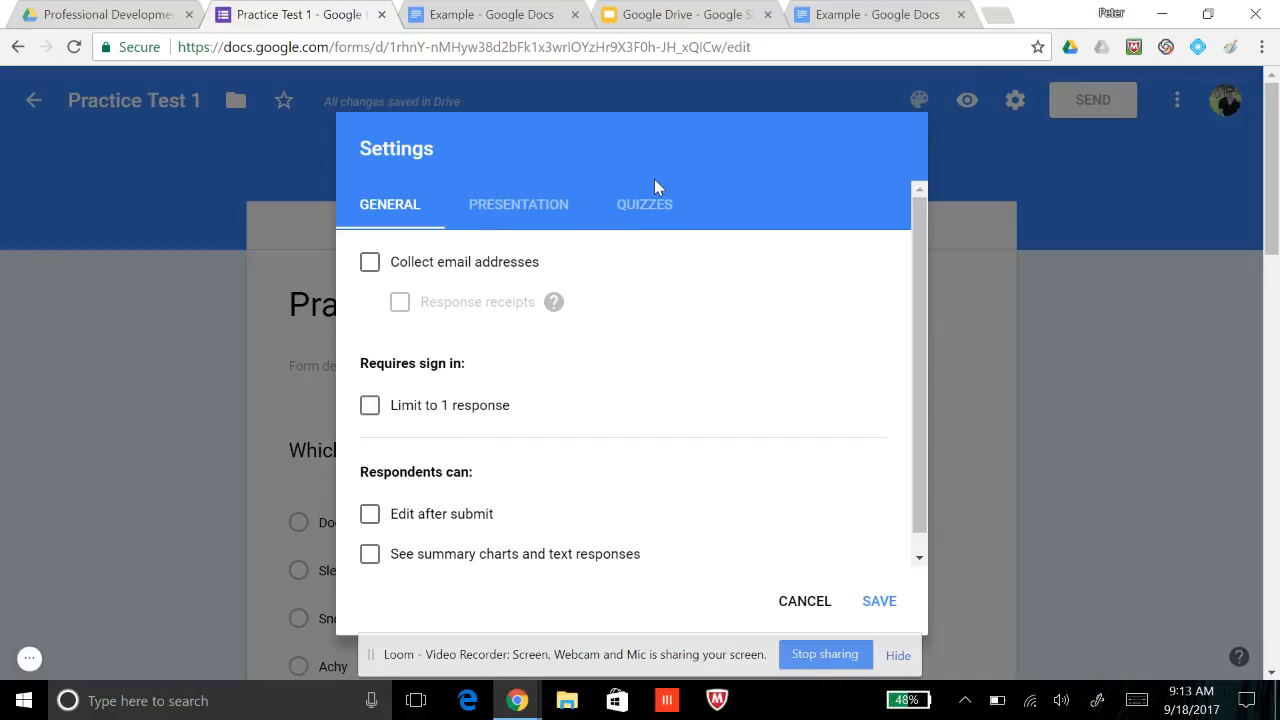
left_click(641, 206)
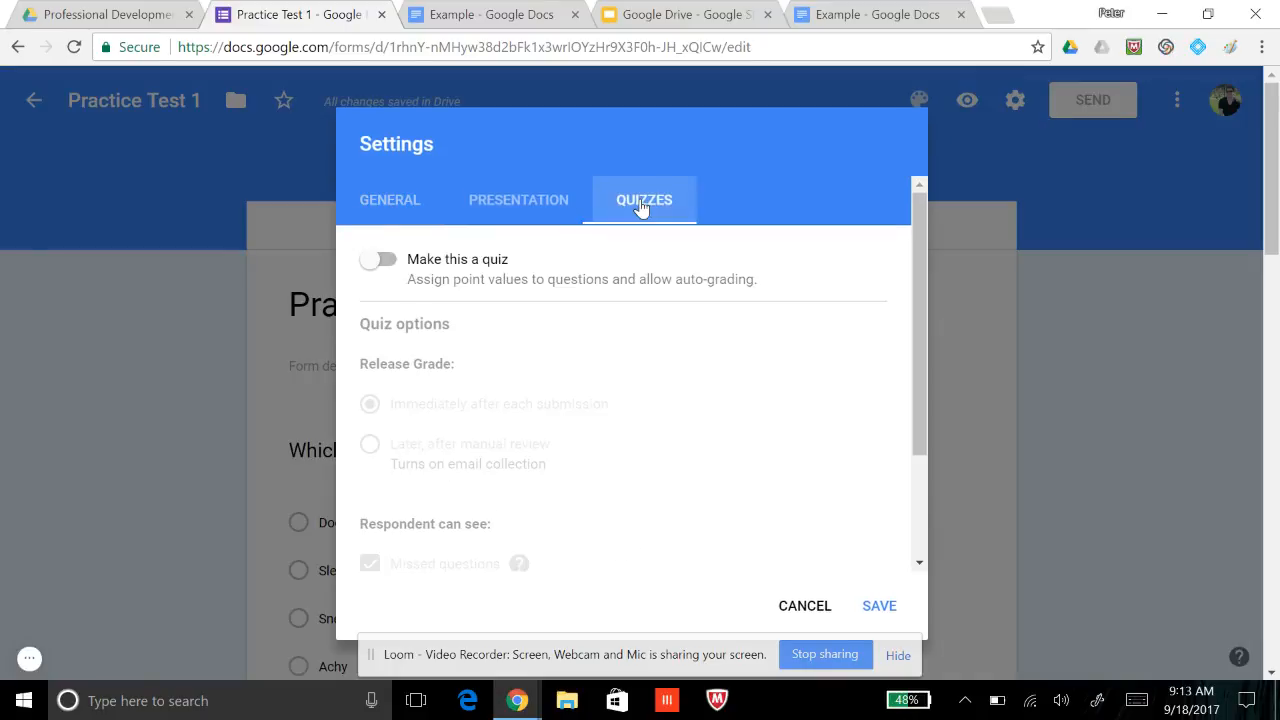
left_click(380, 261)
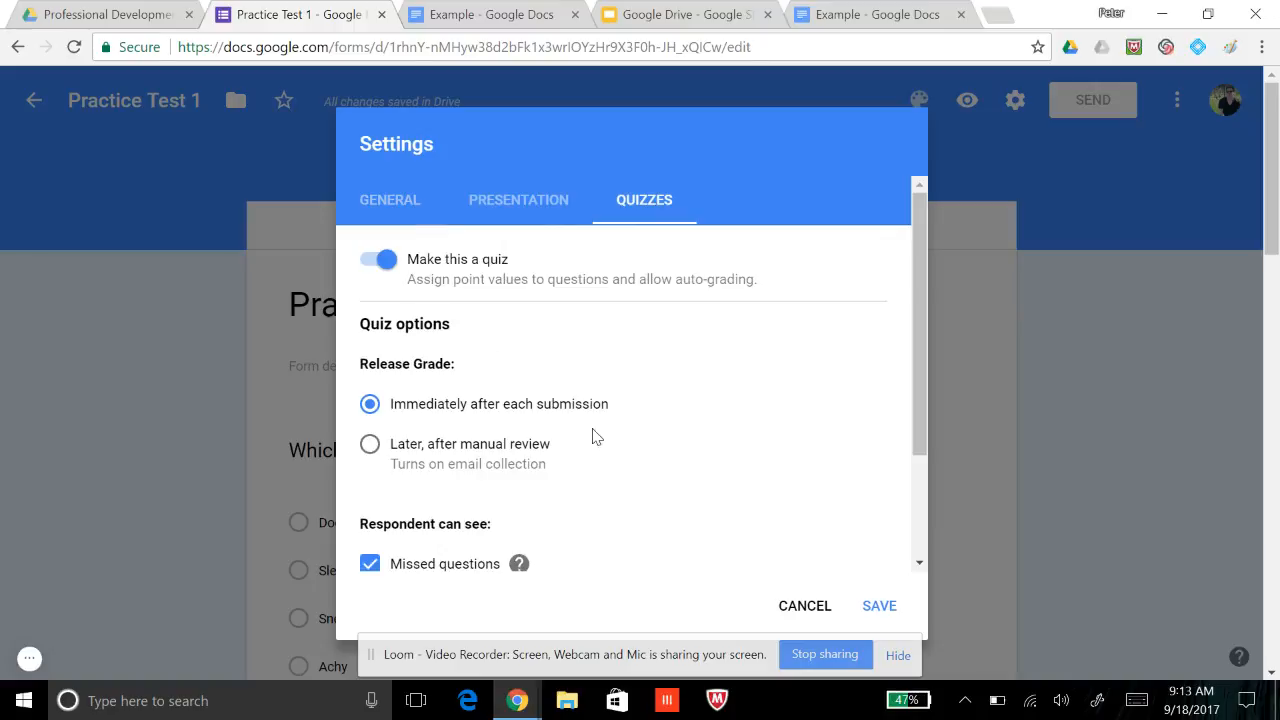
left_click(370, 444)
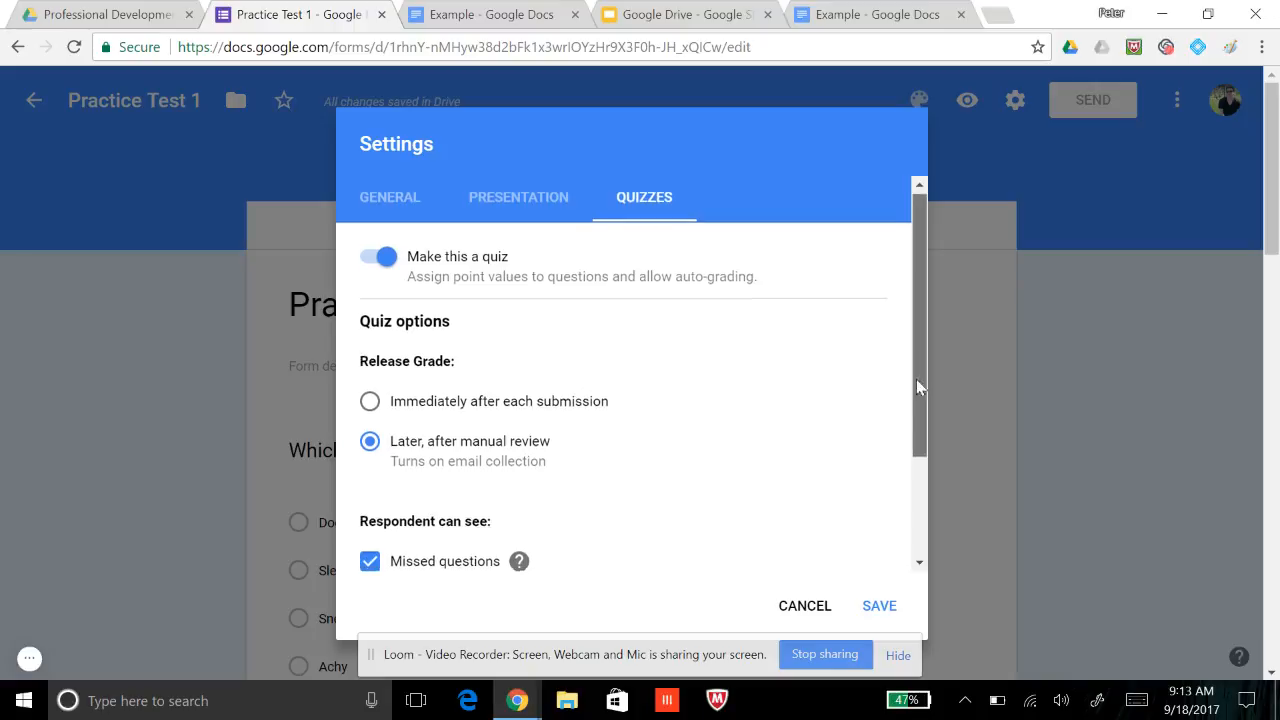
left_click_drag(917, 386, 894, 266)
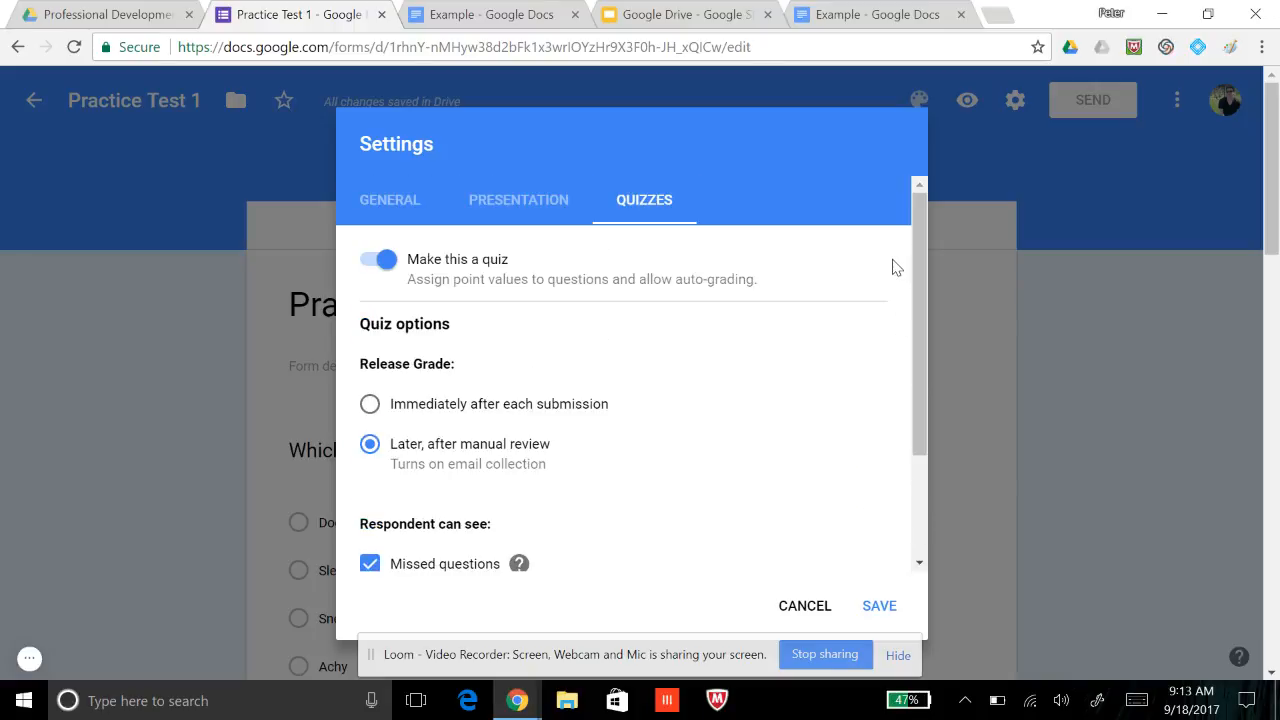
Limit respondents to 1 response in the general form settings and save the settings
left_click(389, 205)
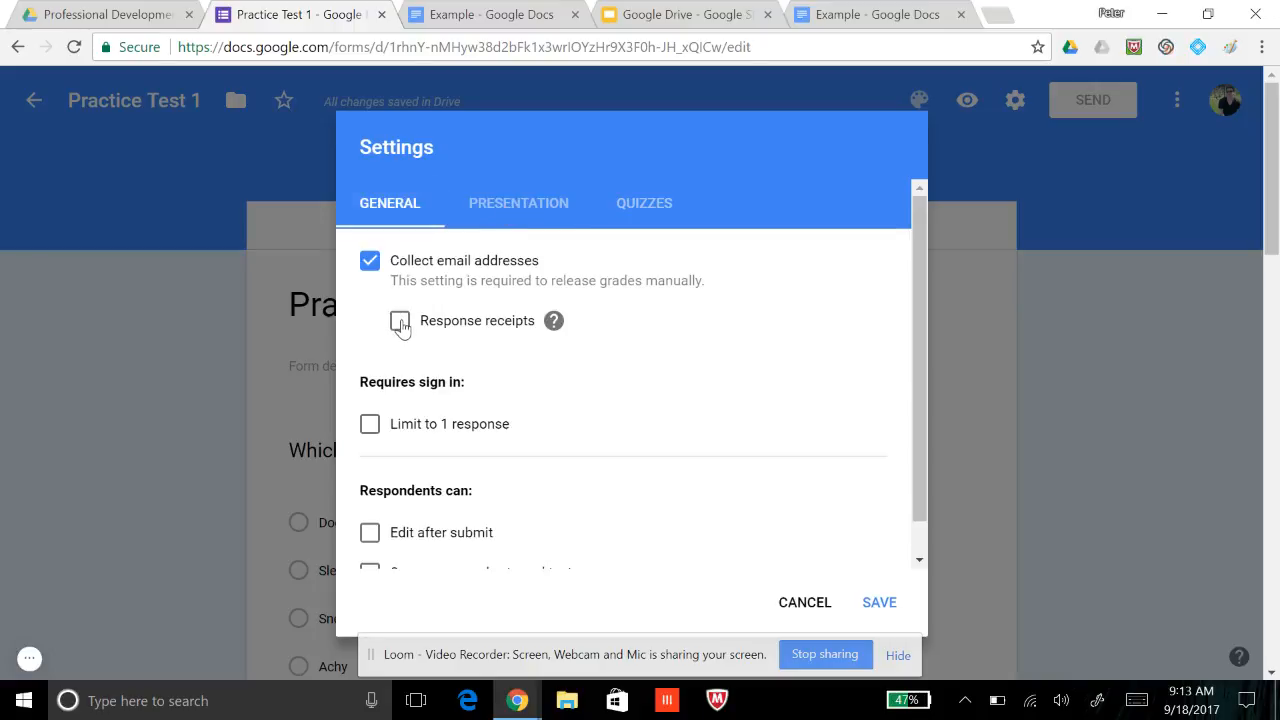
left_click(370, 424)
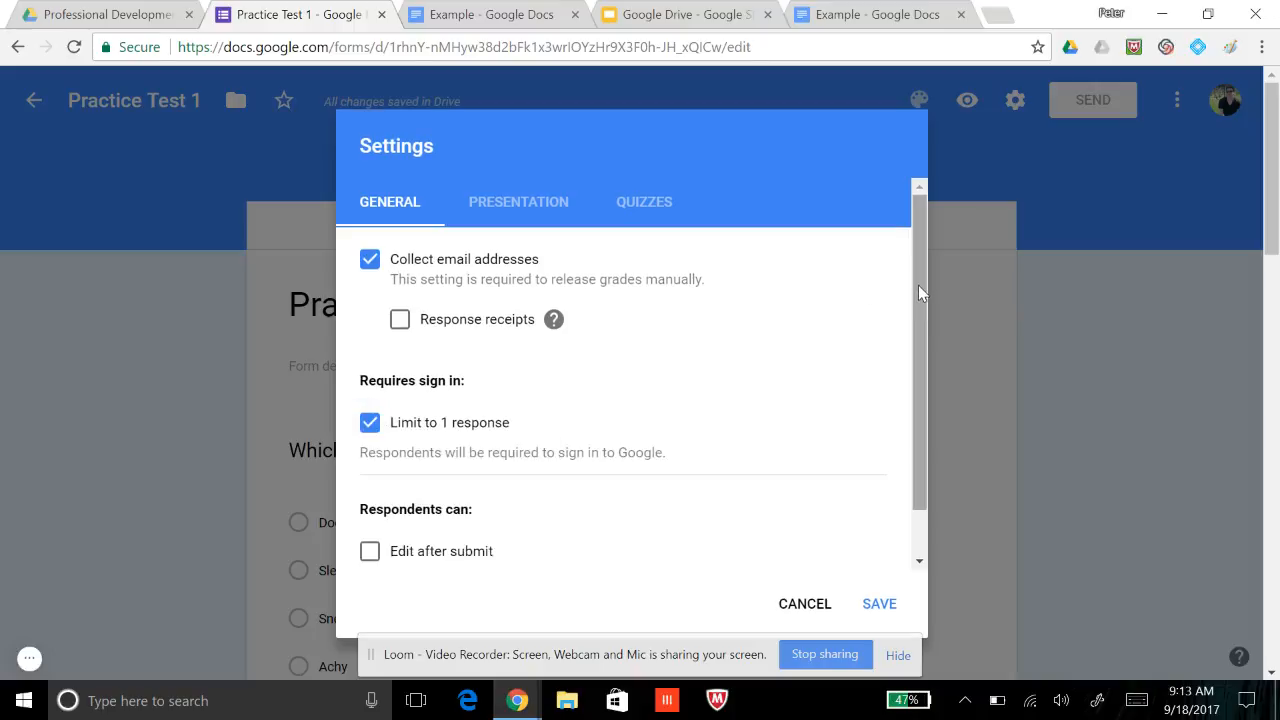
left_click_drag(918, 285, 906, 394)
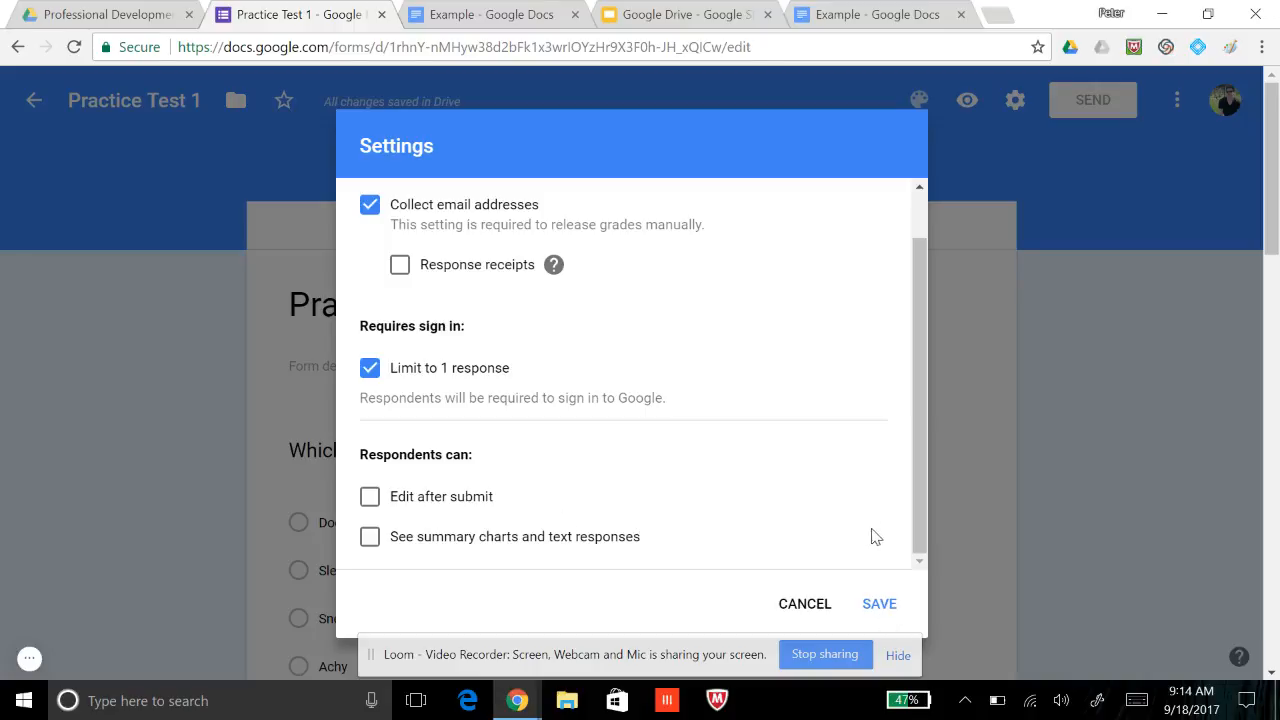
left_click(878, 606)
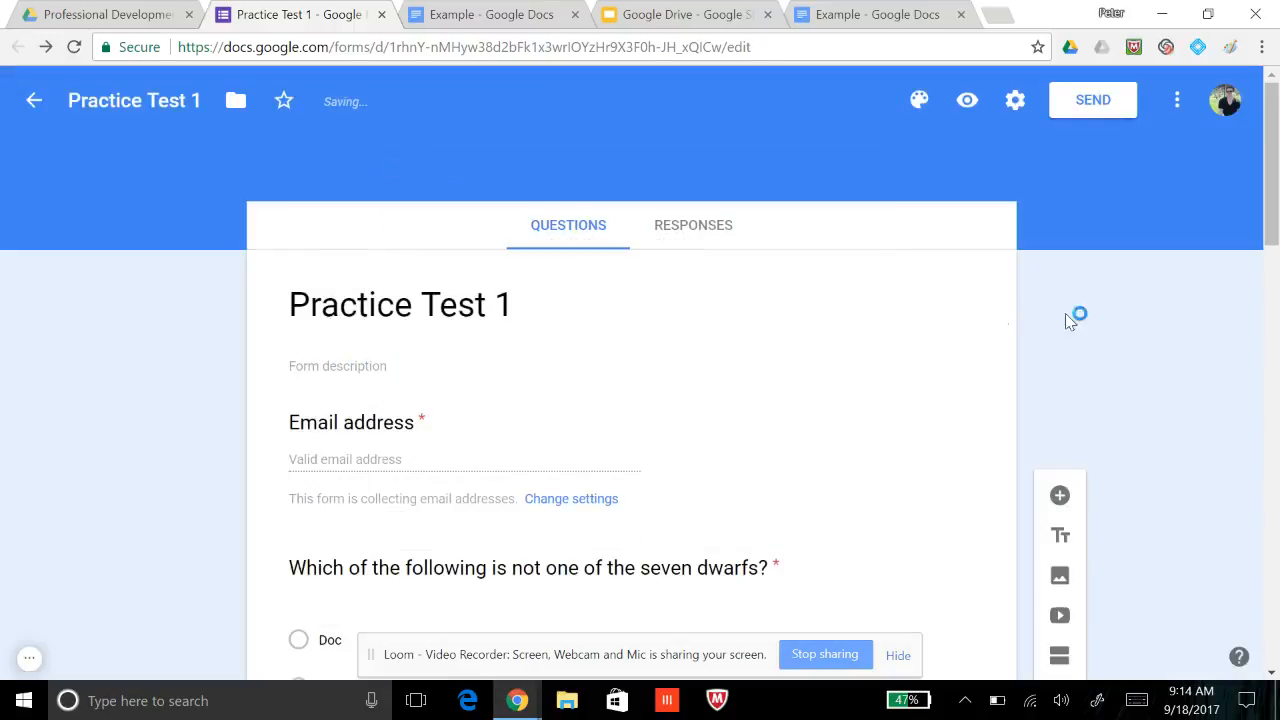
Set the seven dwarfs question's answer key to Achy and make it worth 1 point
scroll(617, 290, "down", 2)
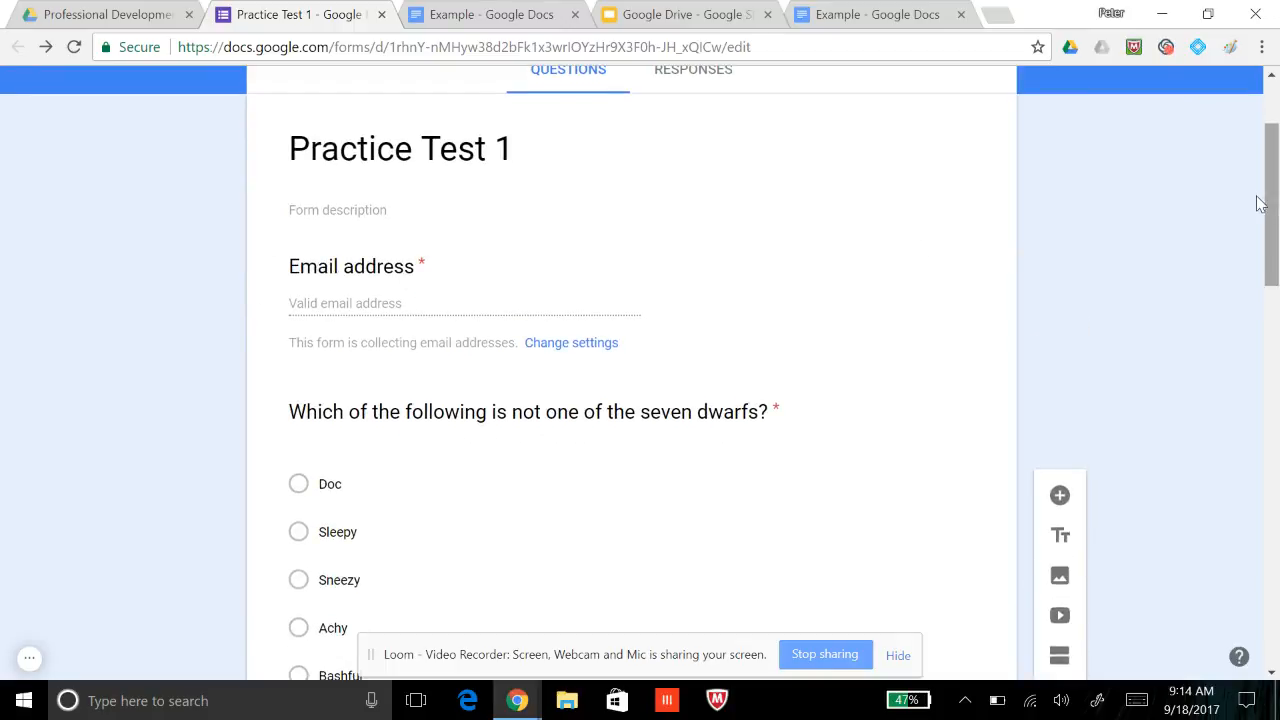
left_click_drag(1272, 200, 1269, 241)
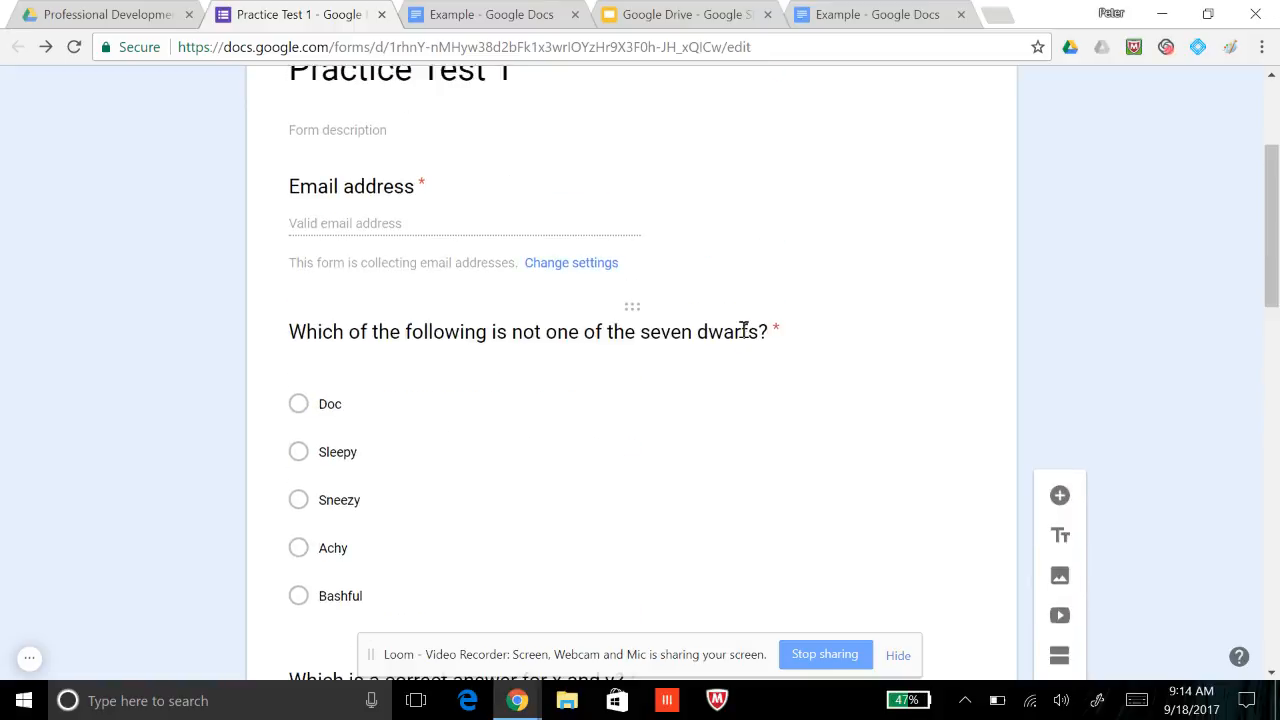
left_click(671, 340)
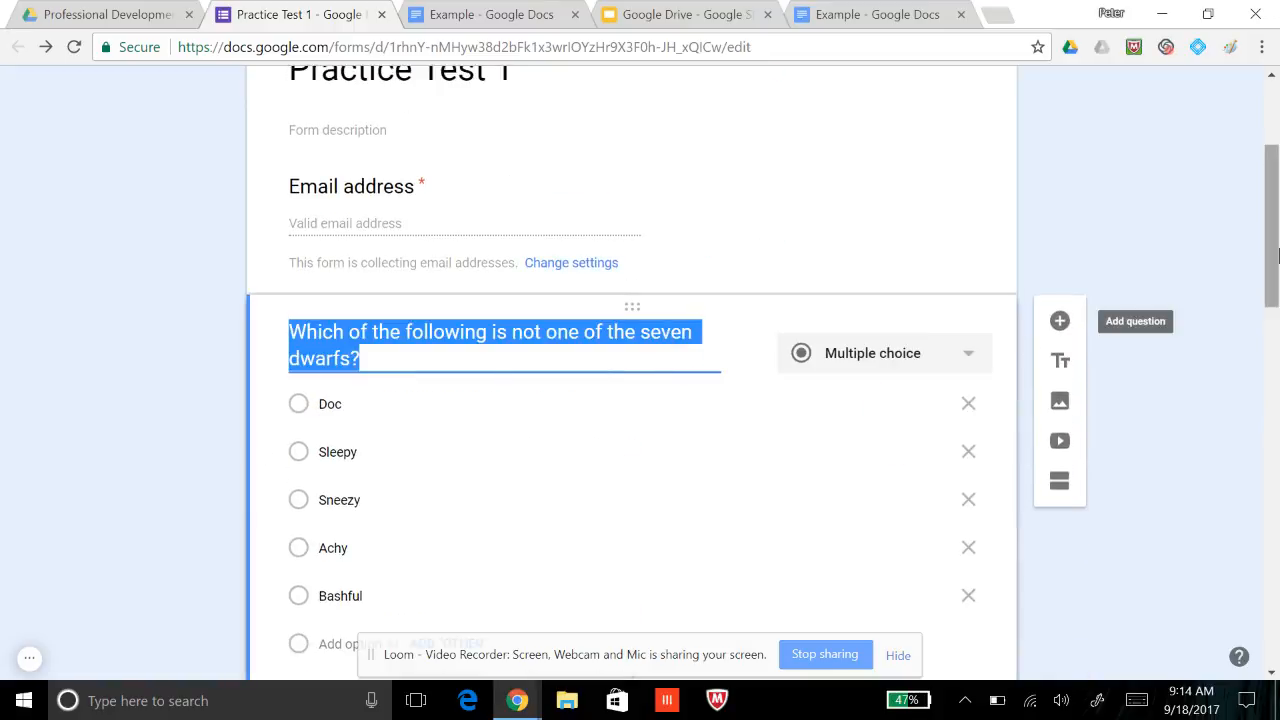
left_click_drag(1272, 238, 1272, 295)
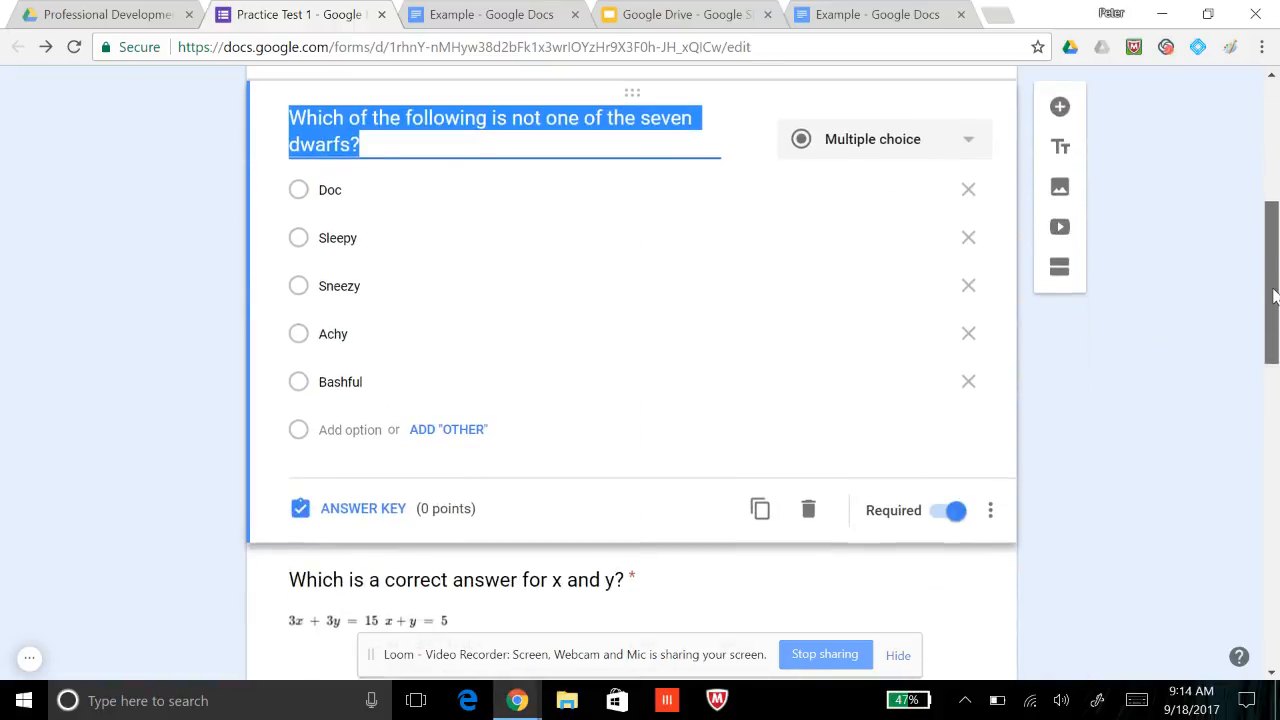
left_click(347, 510)
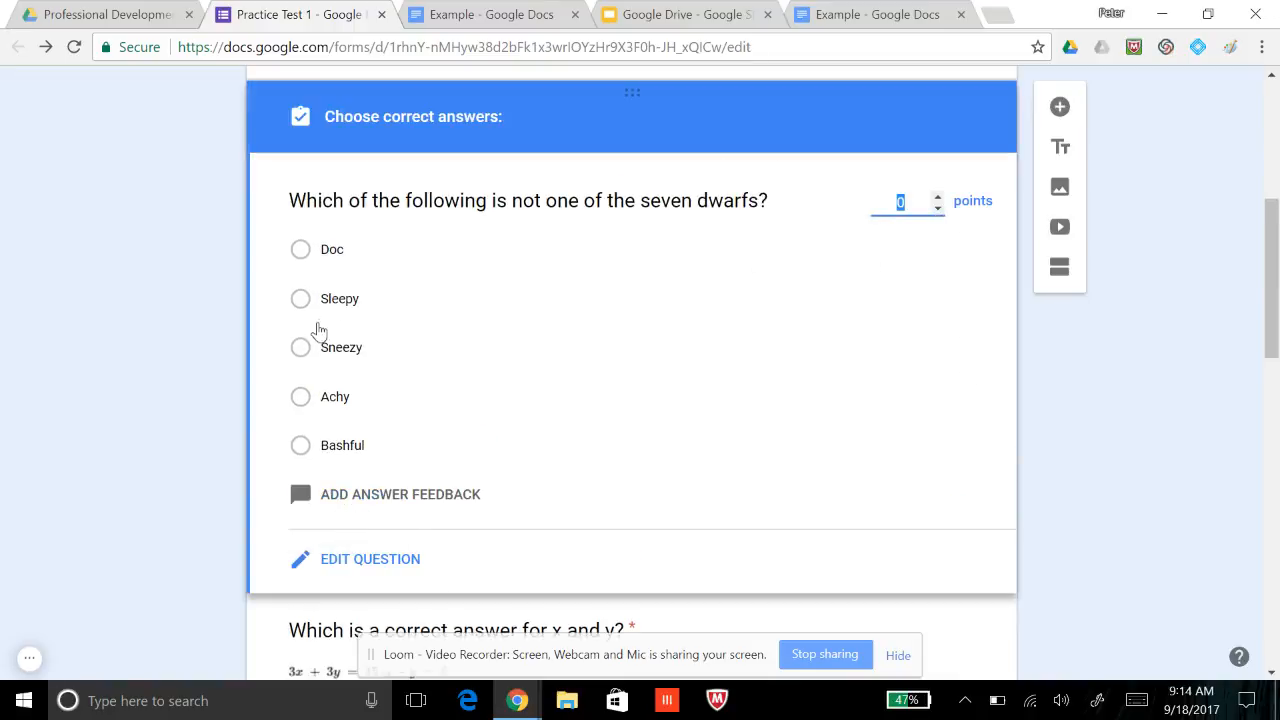
left_click(301, 399)
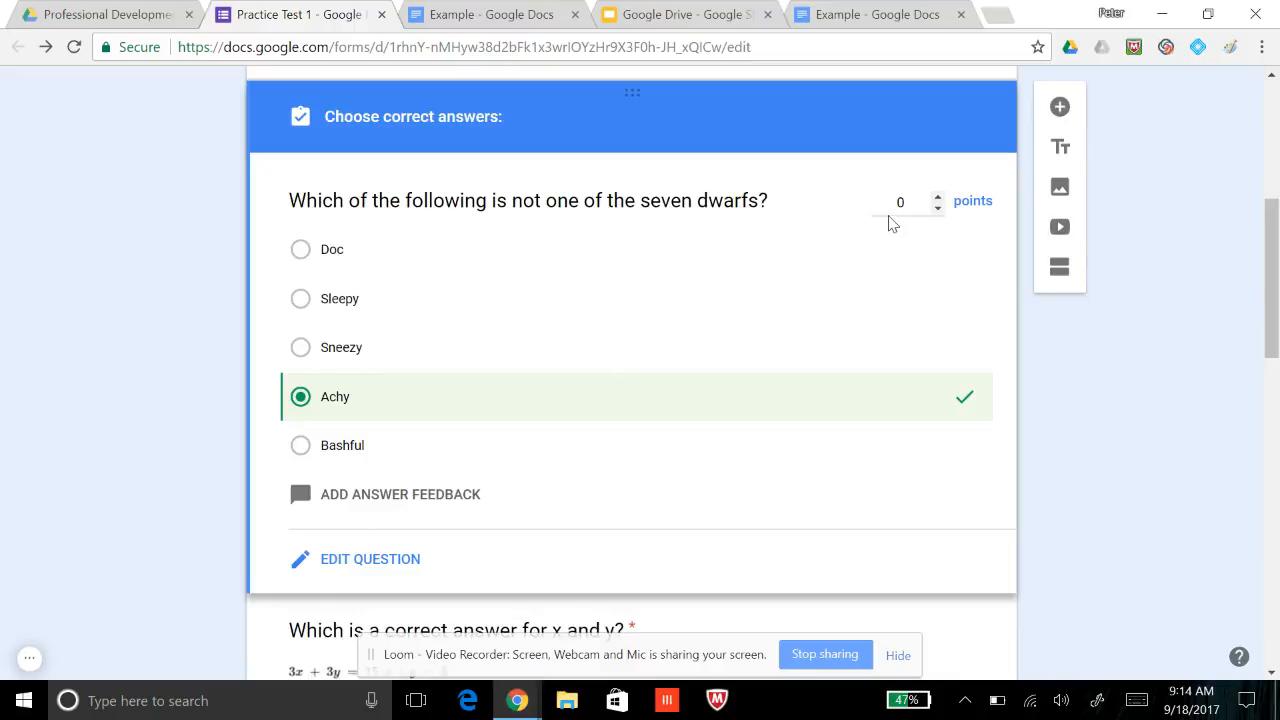
left_click(937, 198)
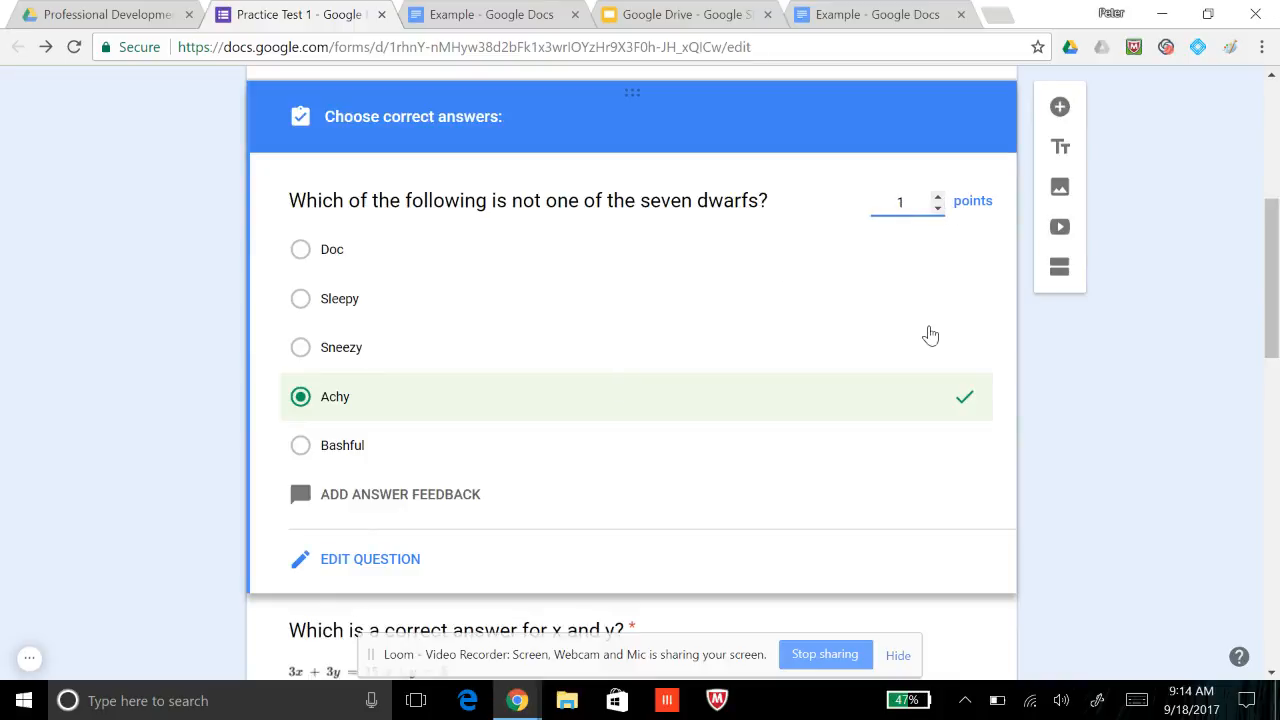
Mark x= 2 y = 3 as the correct answer to the question about x and y
left_click_drag(1274, 268, 1271, 400)
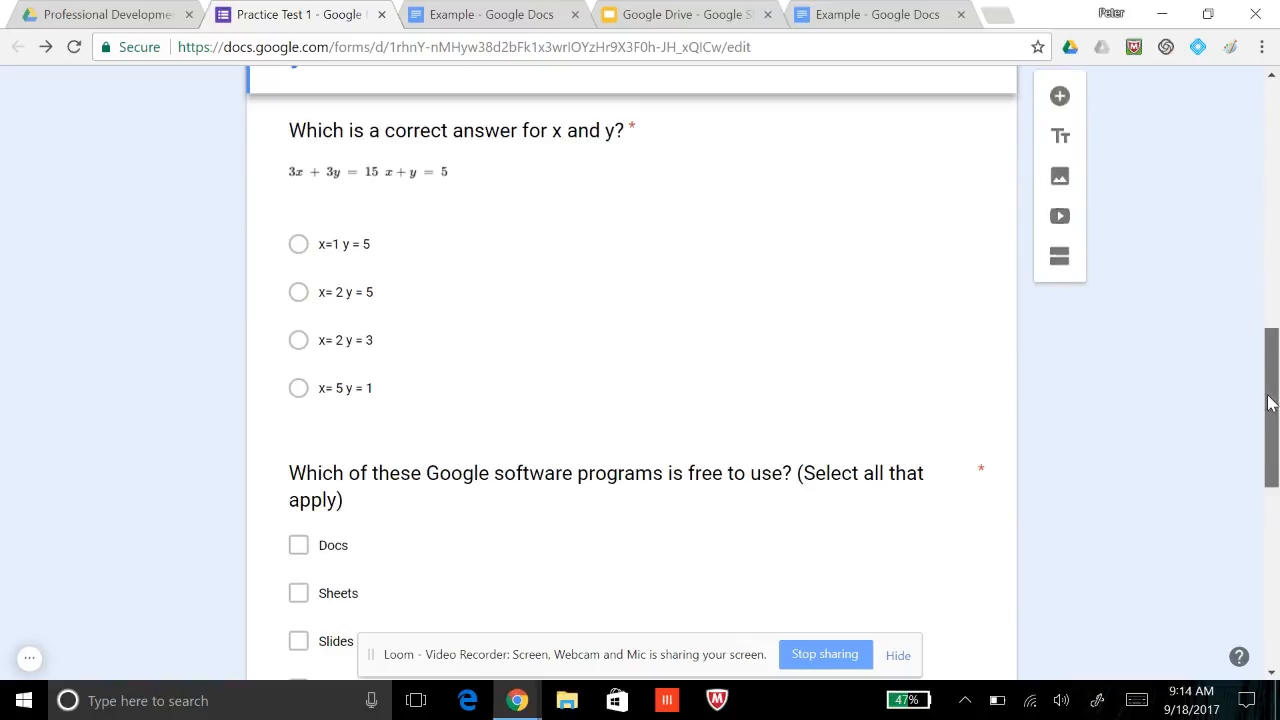
left_click(452, 344)
left_click(358, 371)
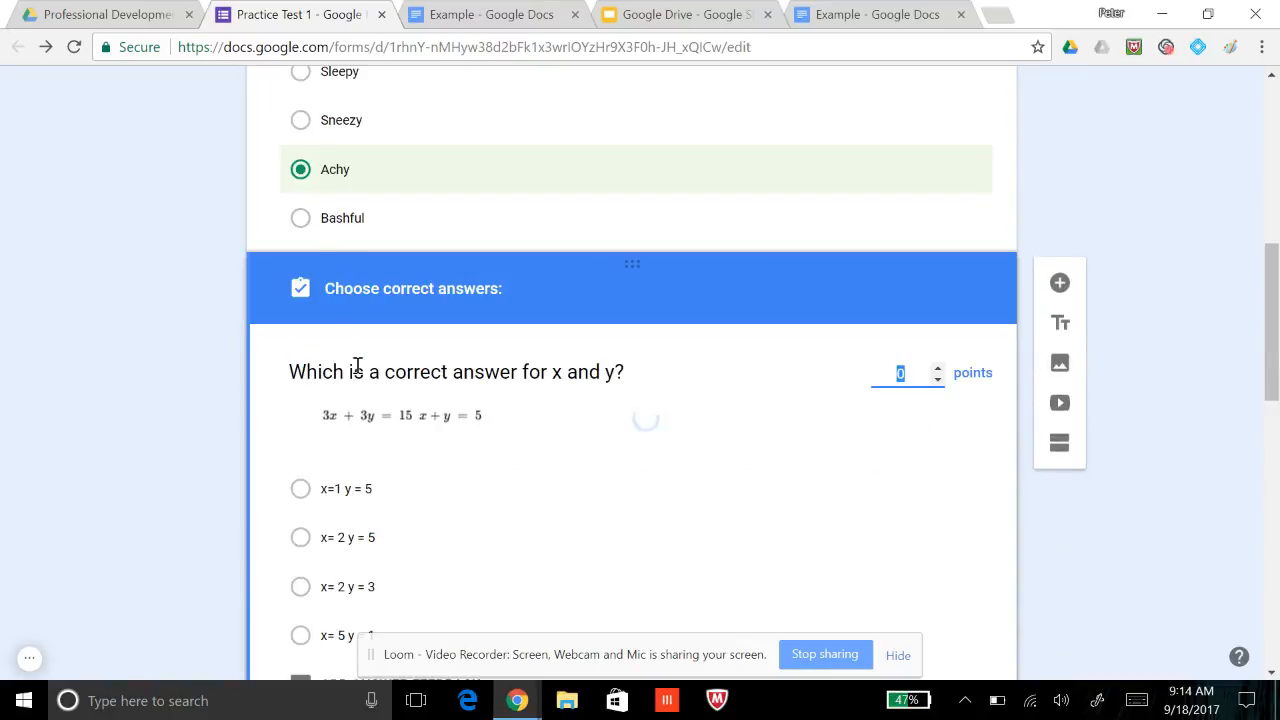
left_click(302, 588)
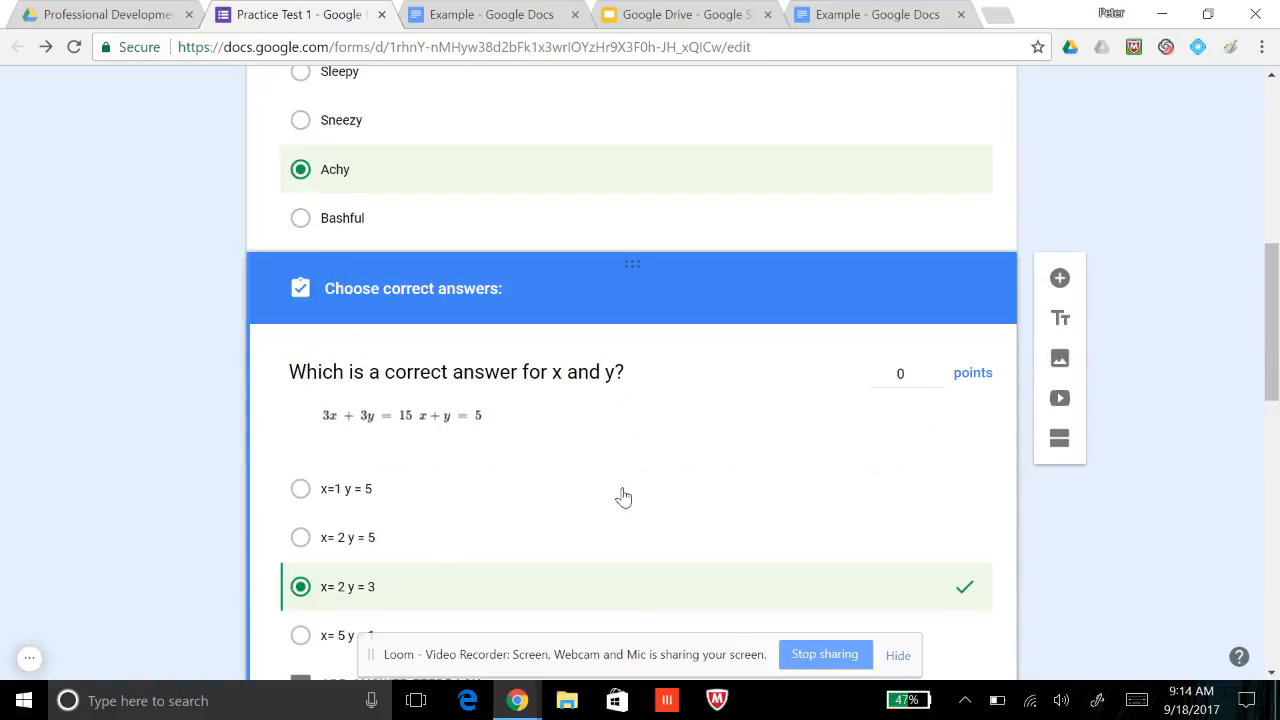
Add answer feedback to the x and y question: "Nice Try!" for incorrect answers and "Great!" for correct answers
left_click_drag(1274, 330, 1270, 391)
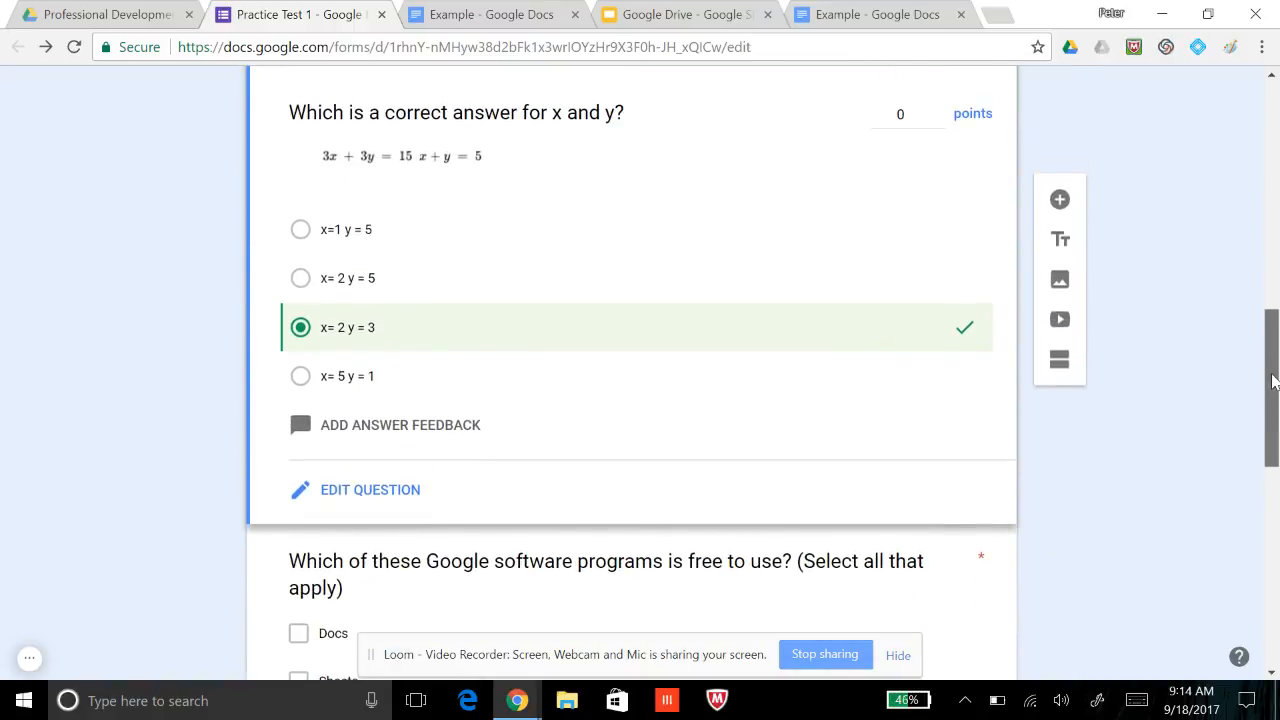
left_click(392, 426)
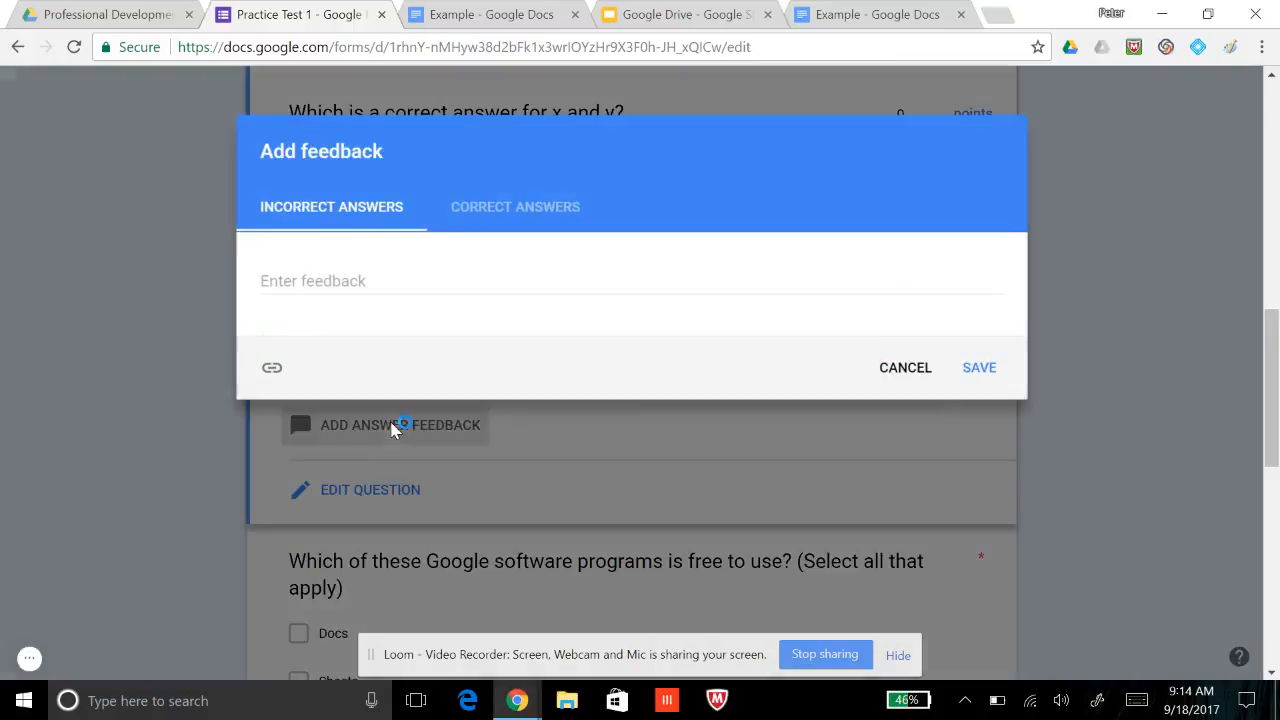
left_click(352, 287)
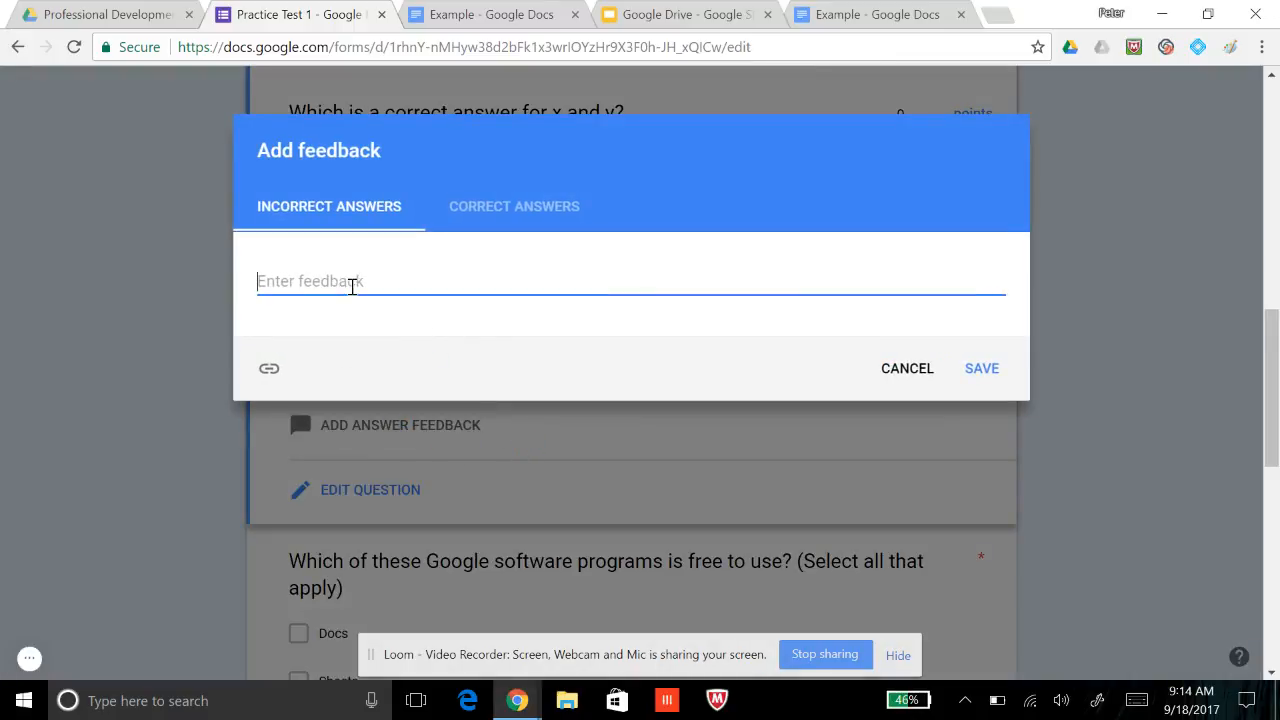
type("Nice T")
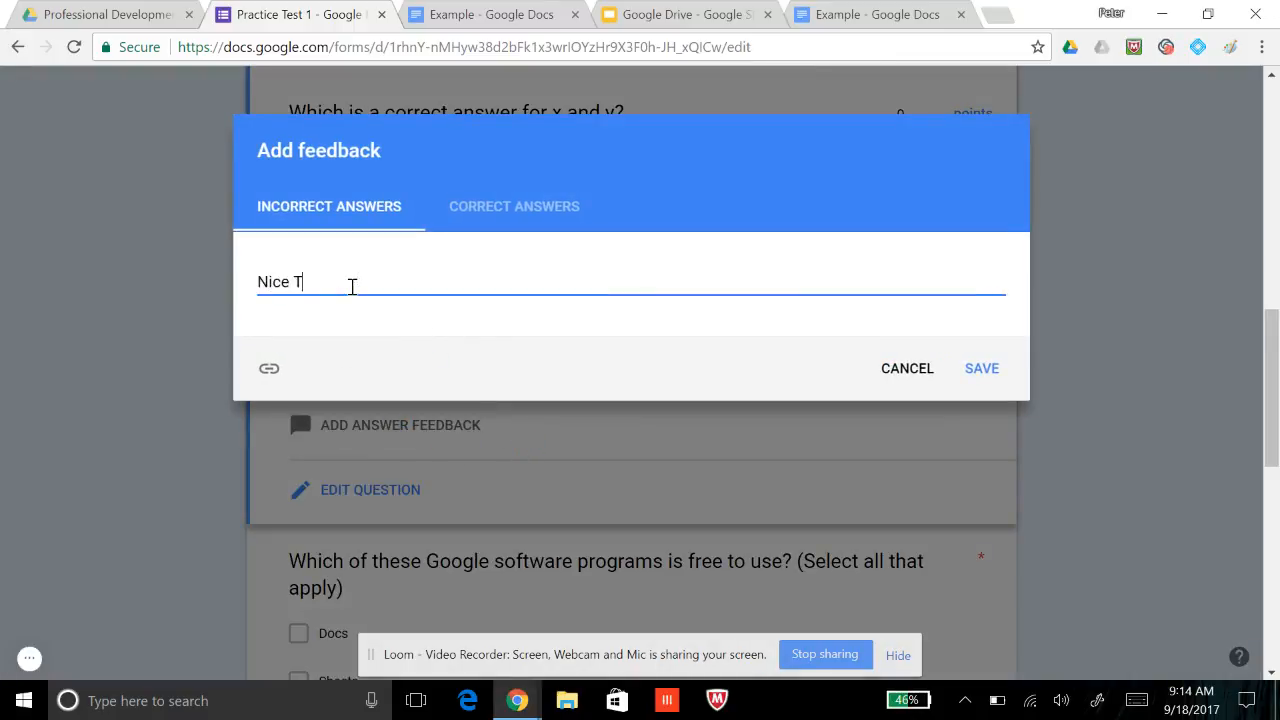
type("ry!")
left_click(540, 207)
left_click(371, 281)
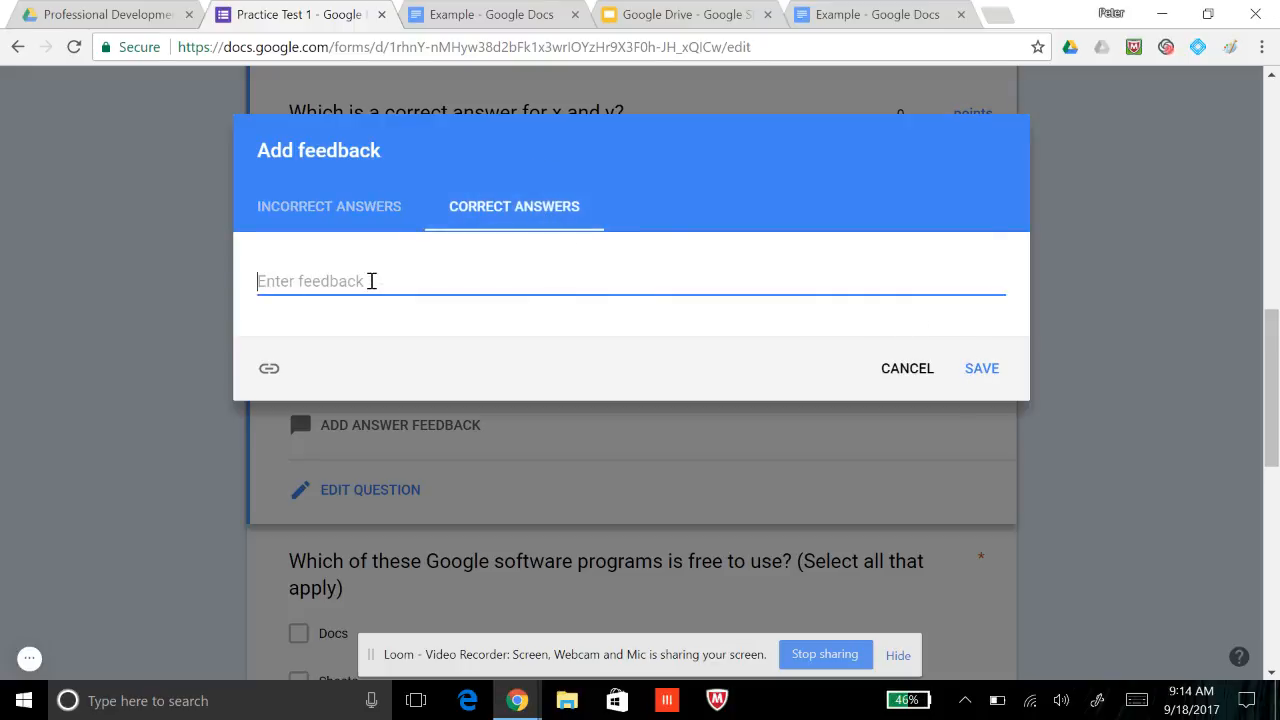
type("Great!")
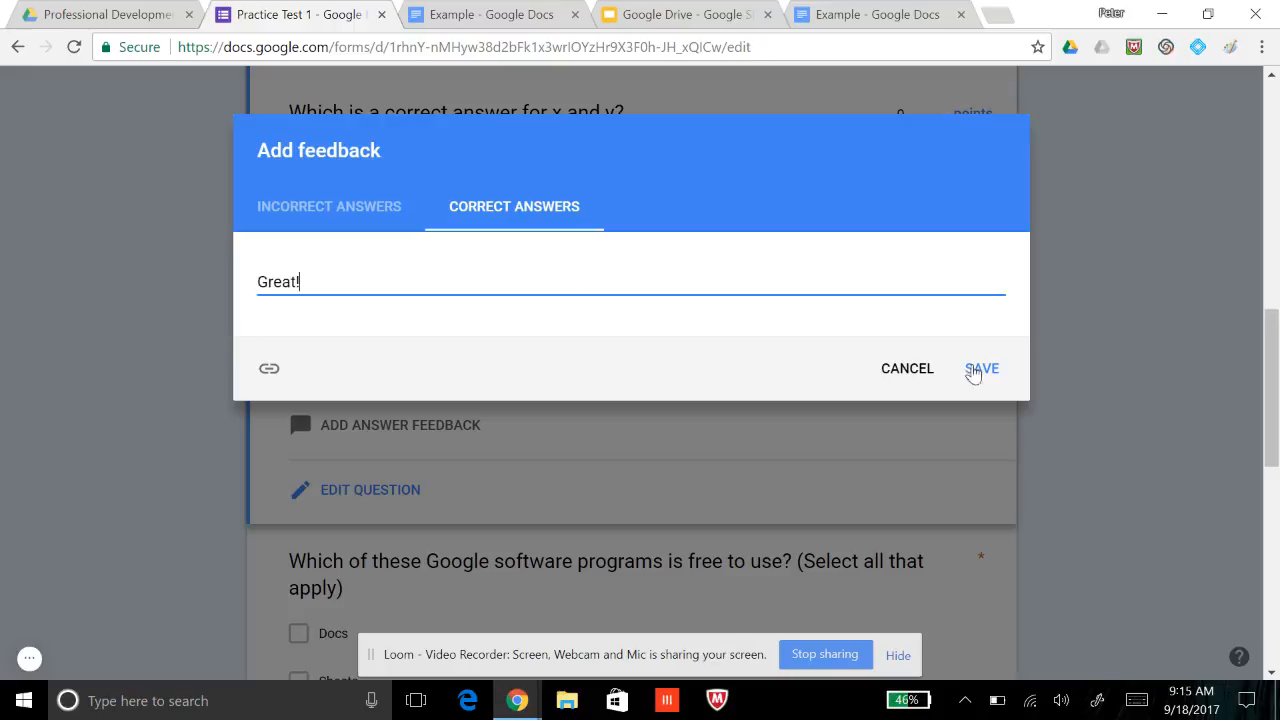
left_click(975, 368)
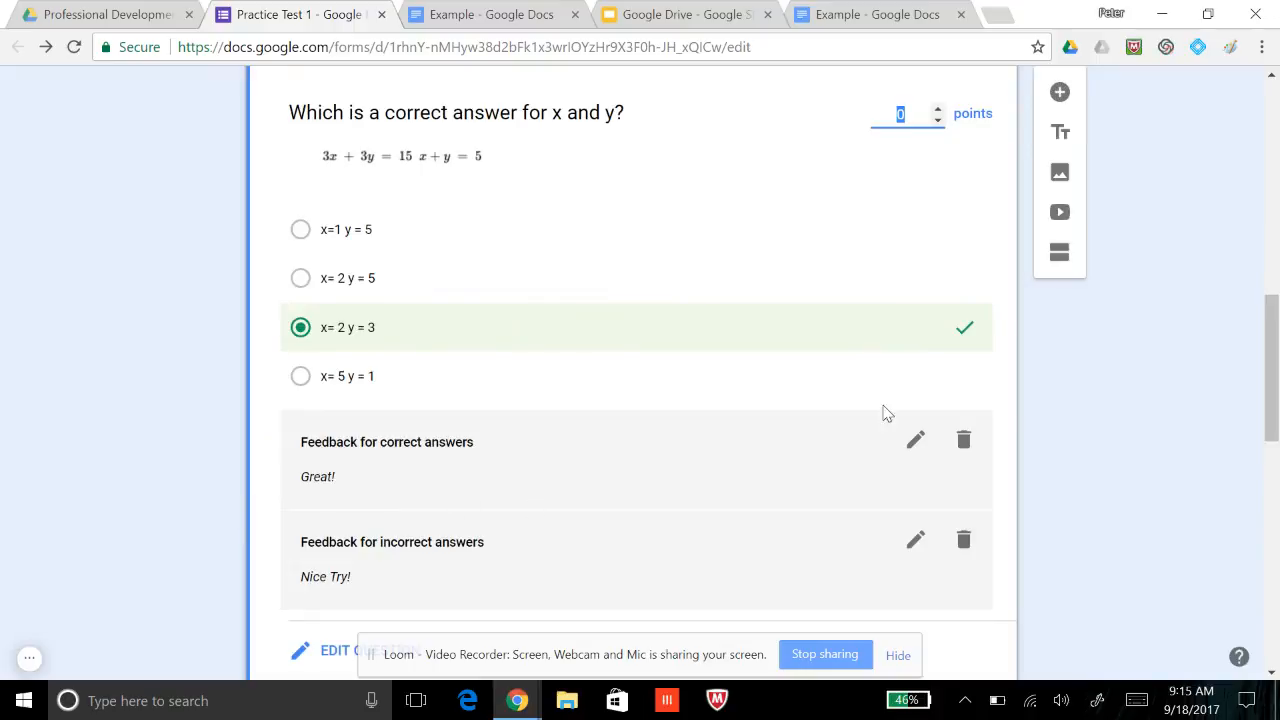
Make the free Google software question worth 1 point and mark Docs, Sheets, Slides, Forms and Drawings as correct answers
left_click_drag(1276, 355, 1267, 502)
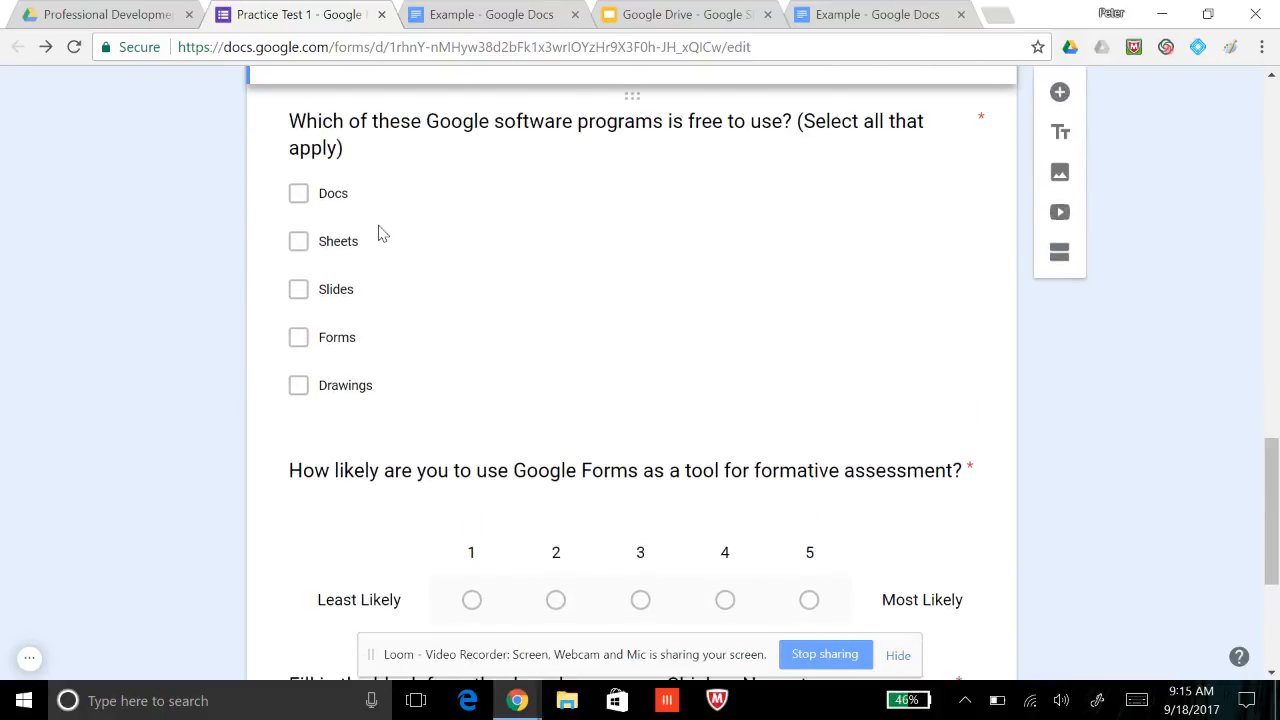
left_click(307, 203)
scroll(385, 413, "down", 3)
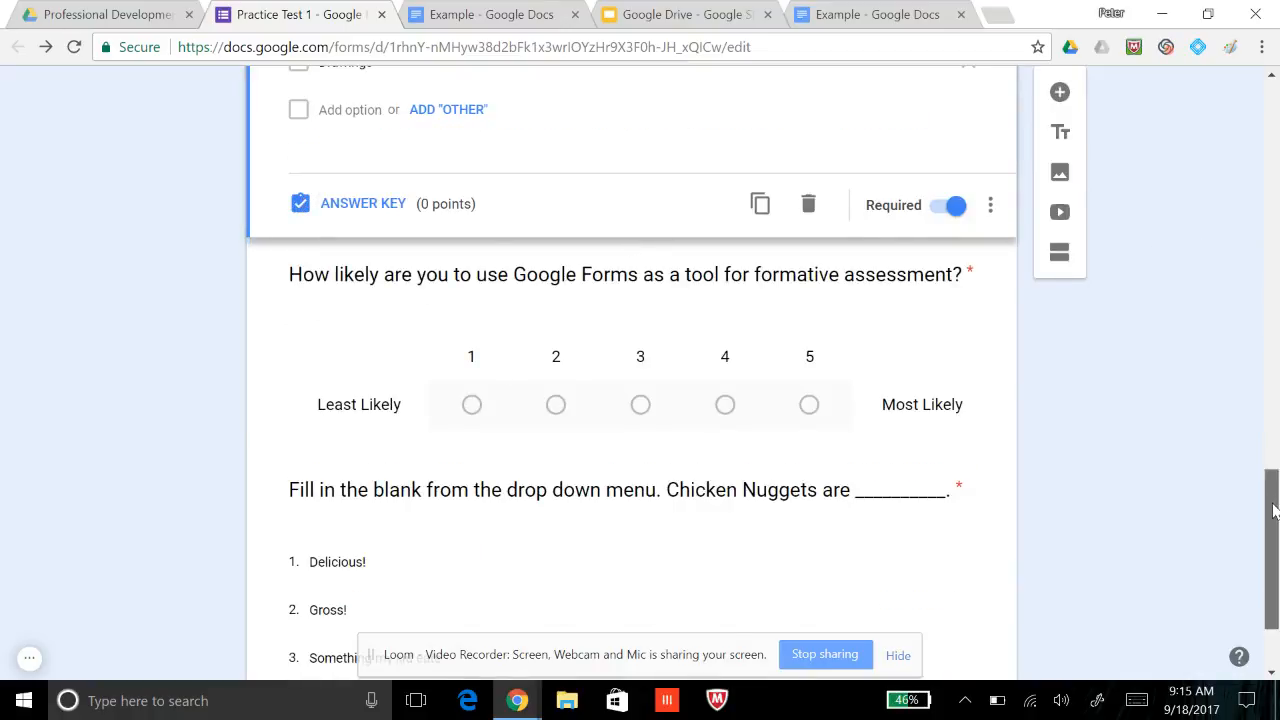
left_click_drag(1274, 512, 1276, 377)
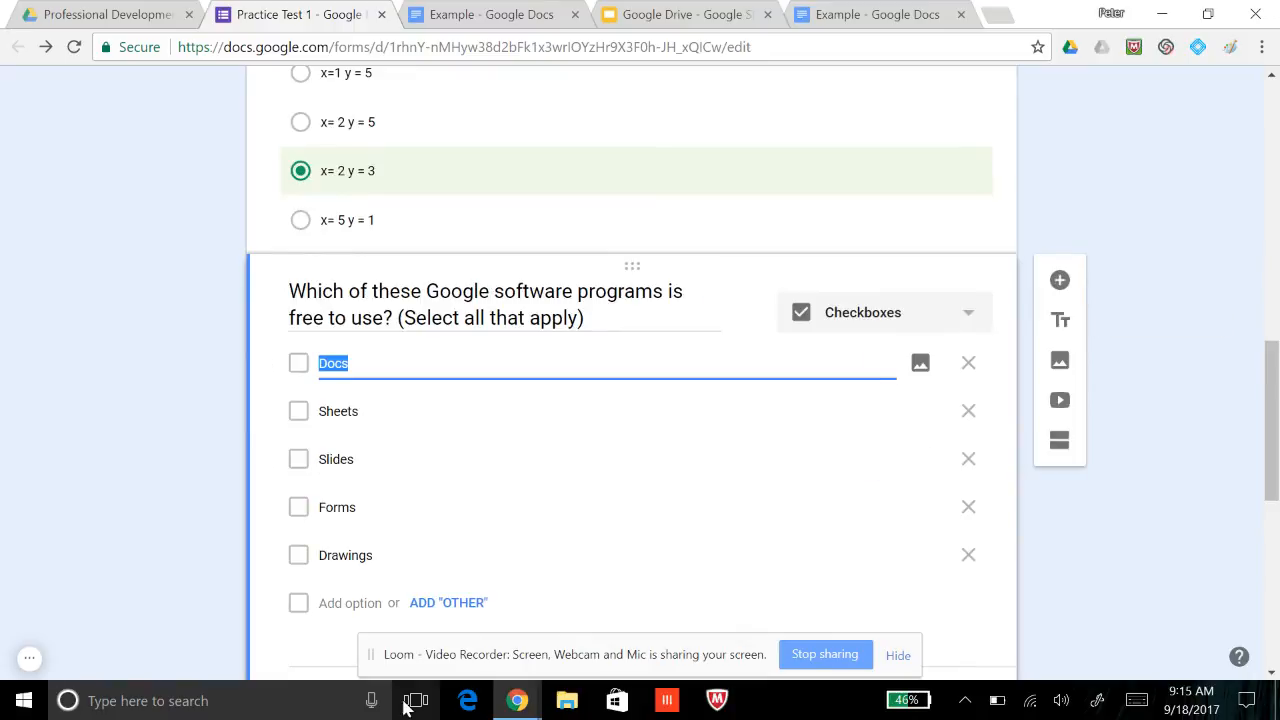
scroll(1272, 420, "down", 2)
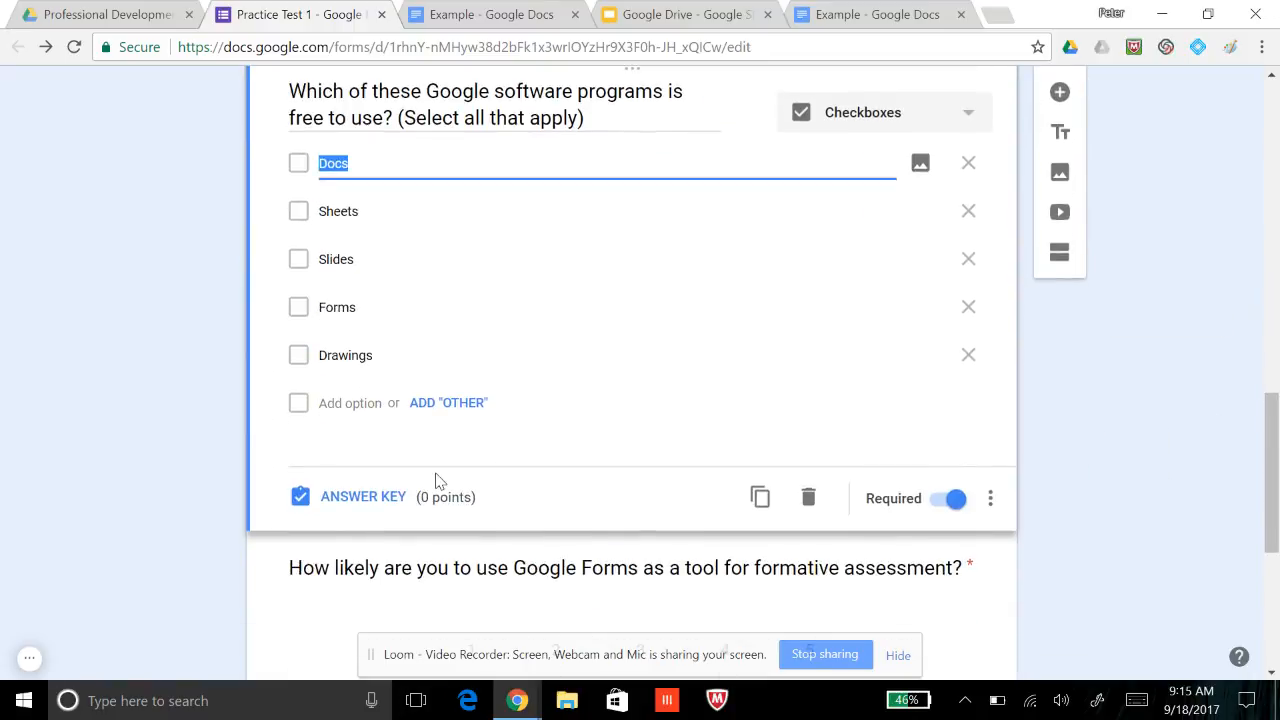
left_click(343, 508)
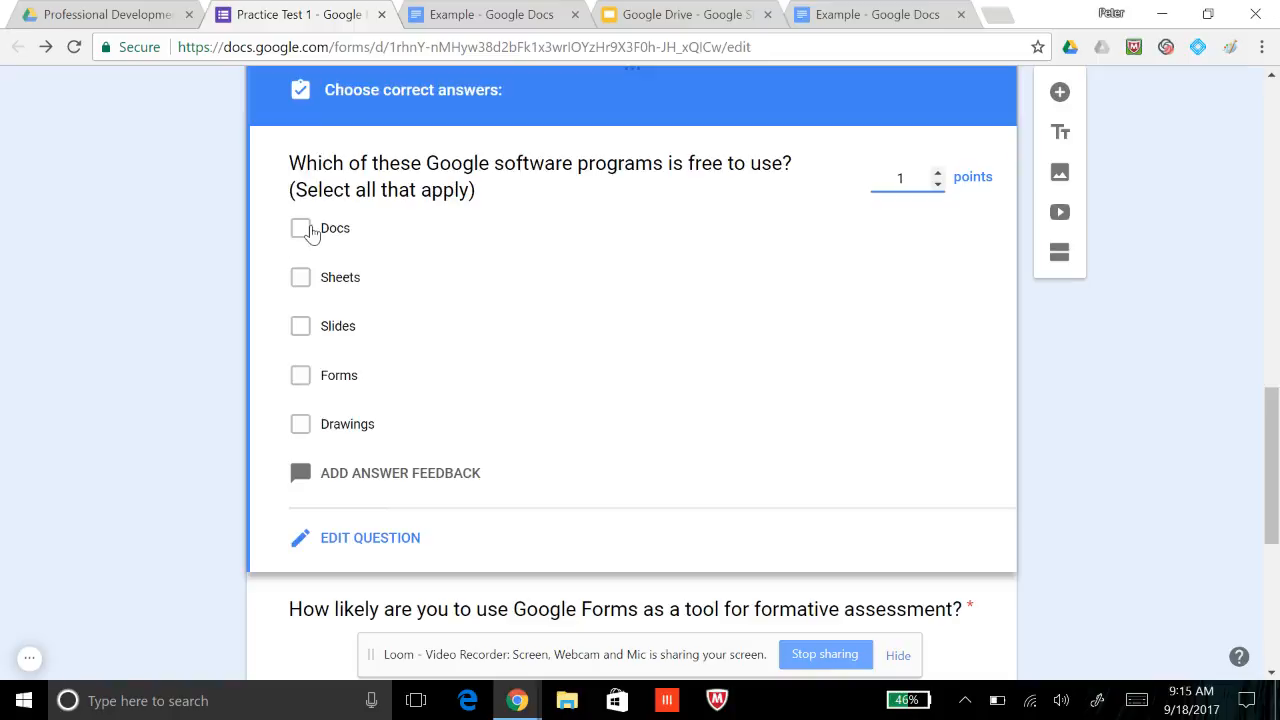
left_click(301, 233)
left_click(302, 278)
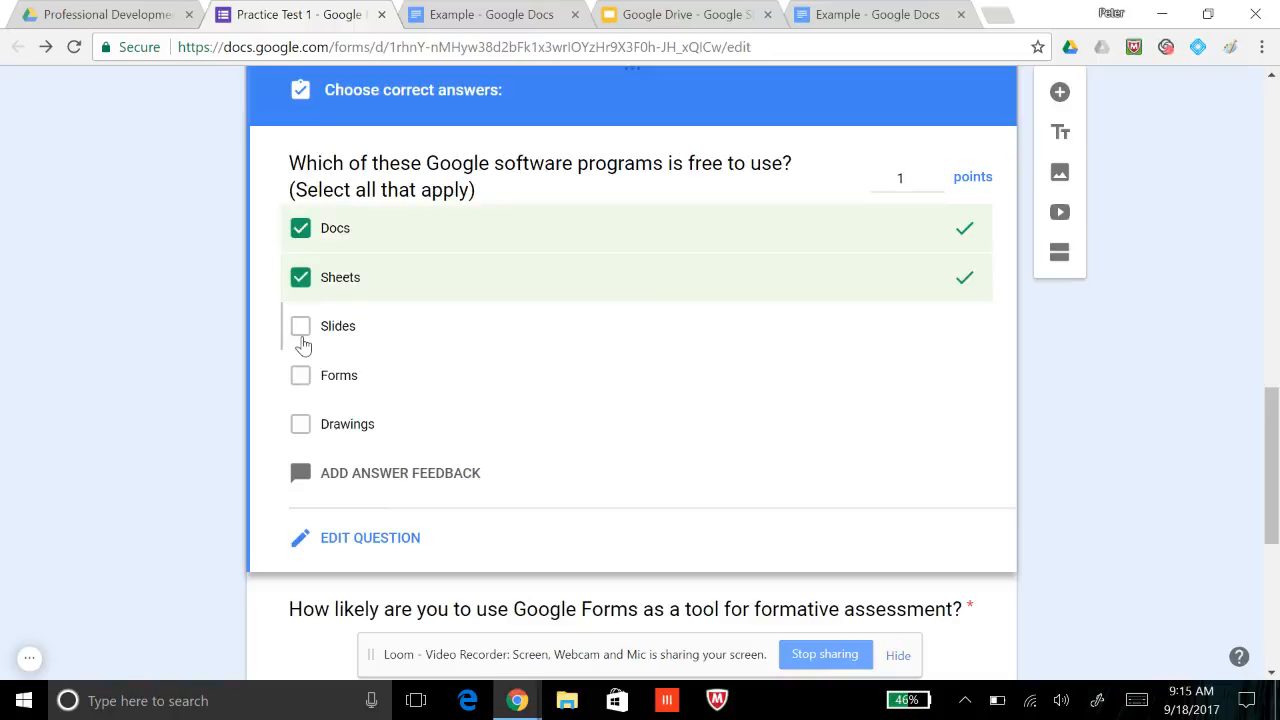
left_click(302, 328)
left_click(301, 376)
left_click(301, 424)
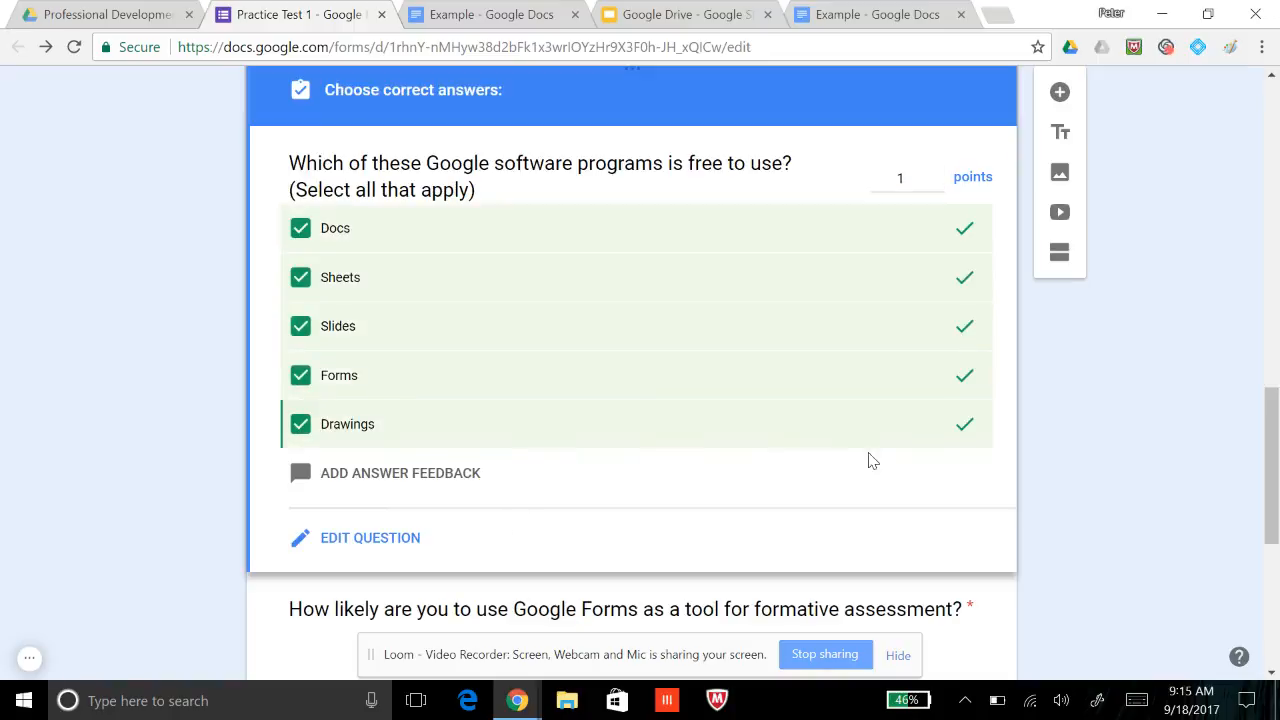
Raise the point value of the x and y question by one
left_click_drag(1268, 452, 1258, 288)
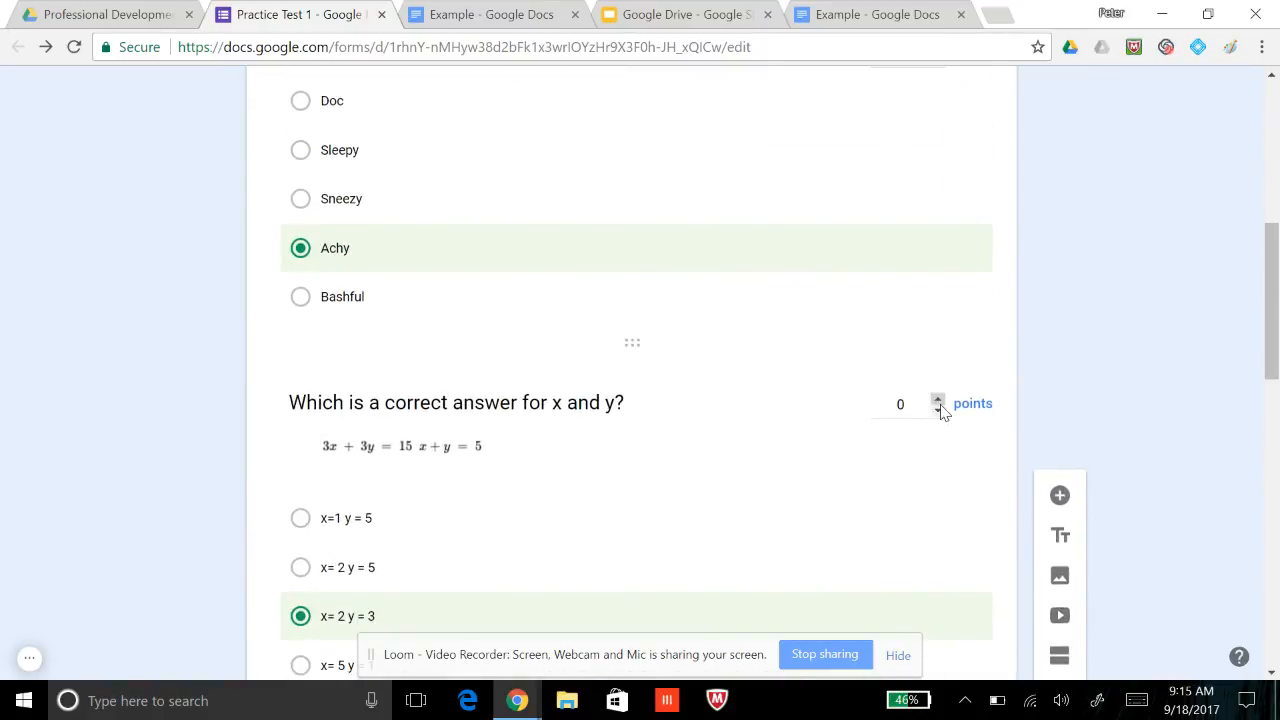
left_click(937, 399)
left_click_drag(1271, 287, 1270, 568)
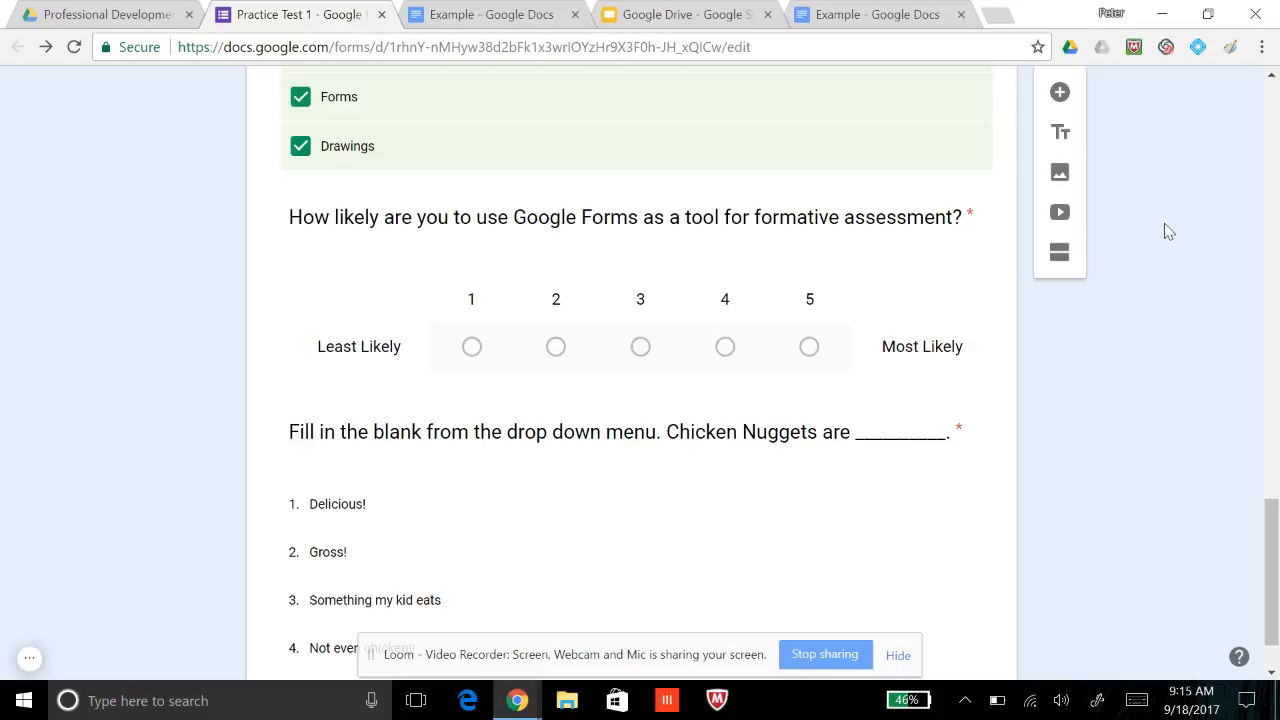
left_click_drag(1272, 528, 1274, 562)
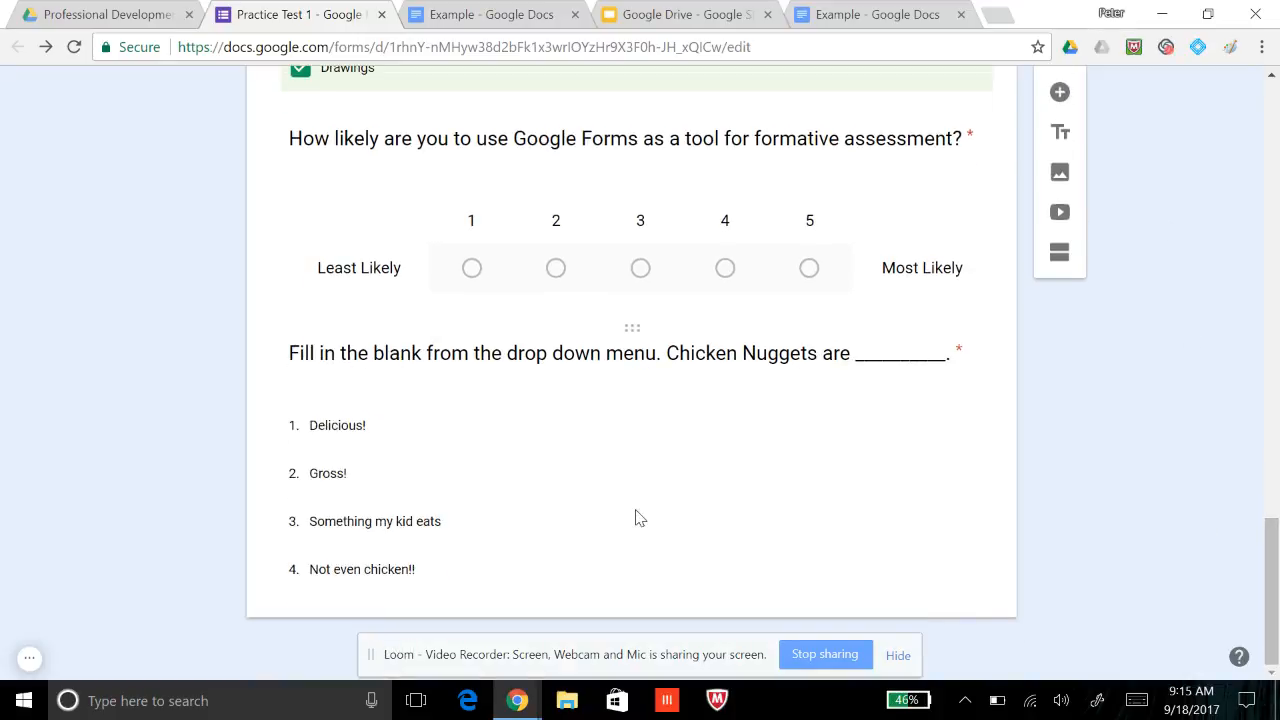
left_click(531, 462)
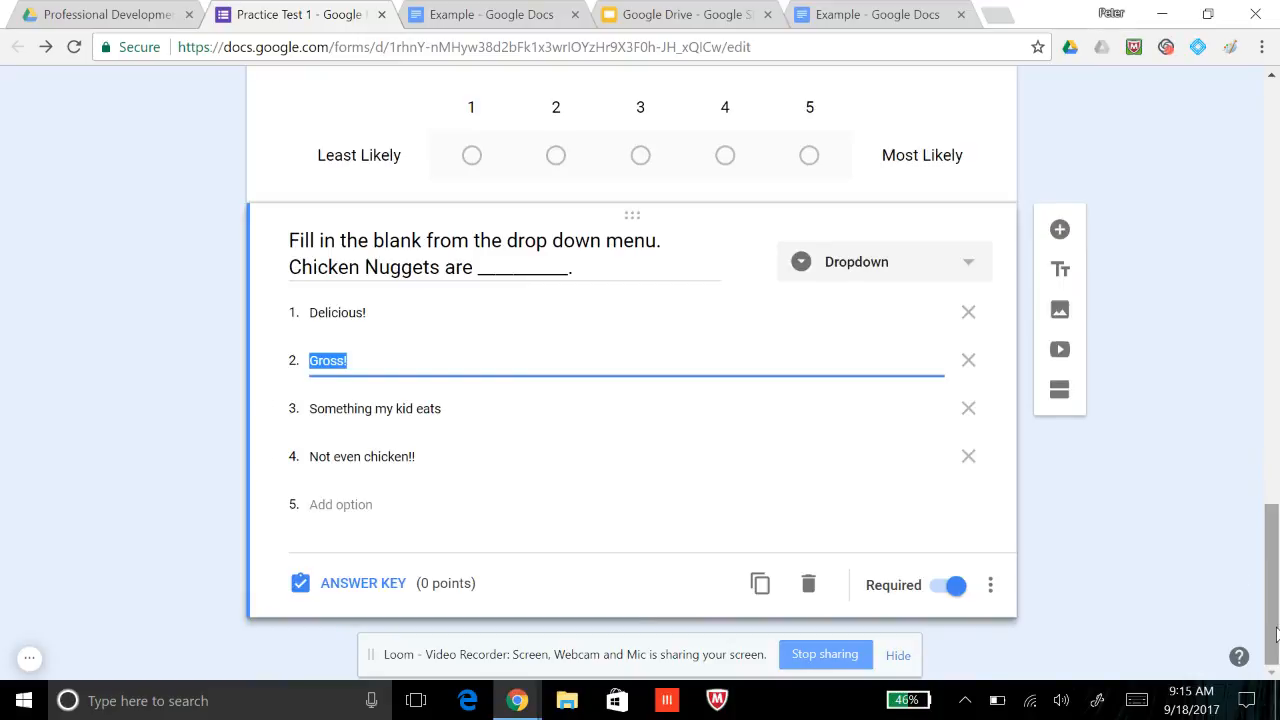
left_click_drag(1268, 563, 1275, 110)
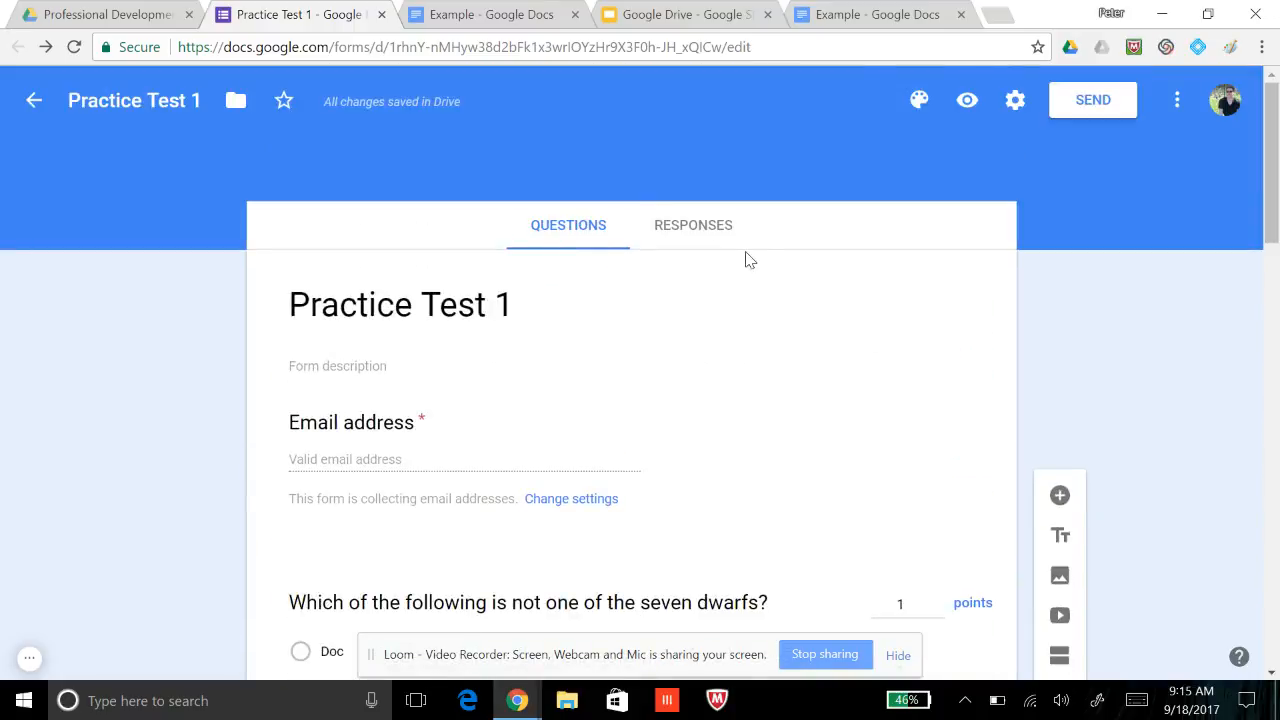
View the form's responses and examine the email, link and embed HTML options for sending the form
left_click(717, 224)
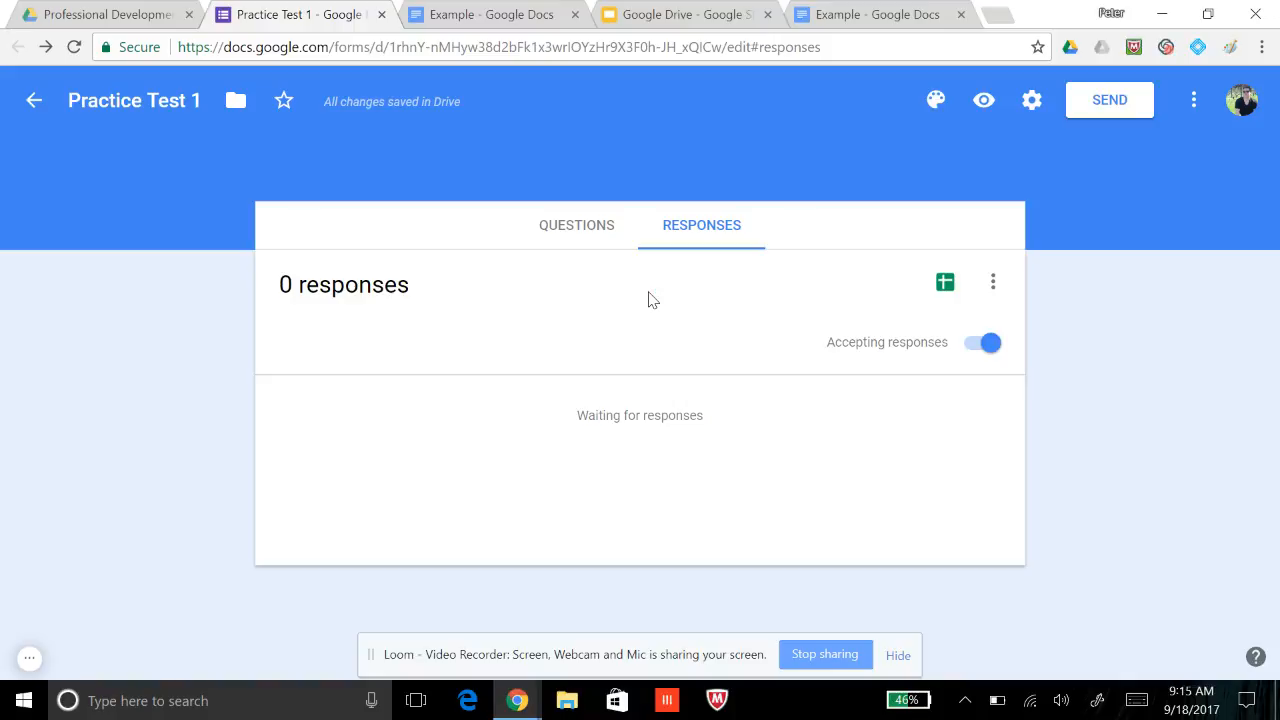
left_click(1108, 103)
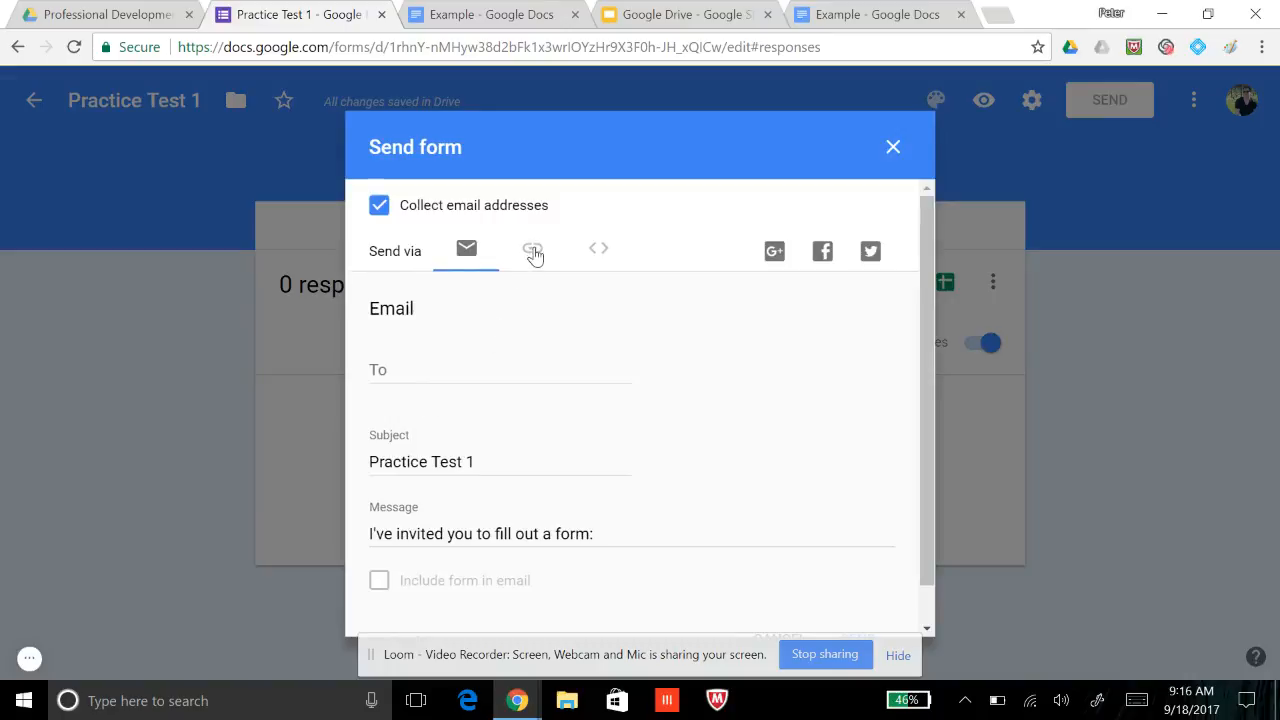
left_click(532, 249)
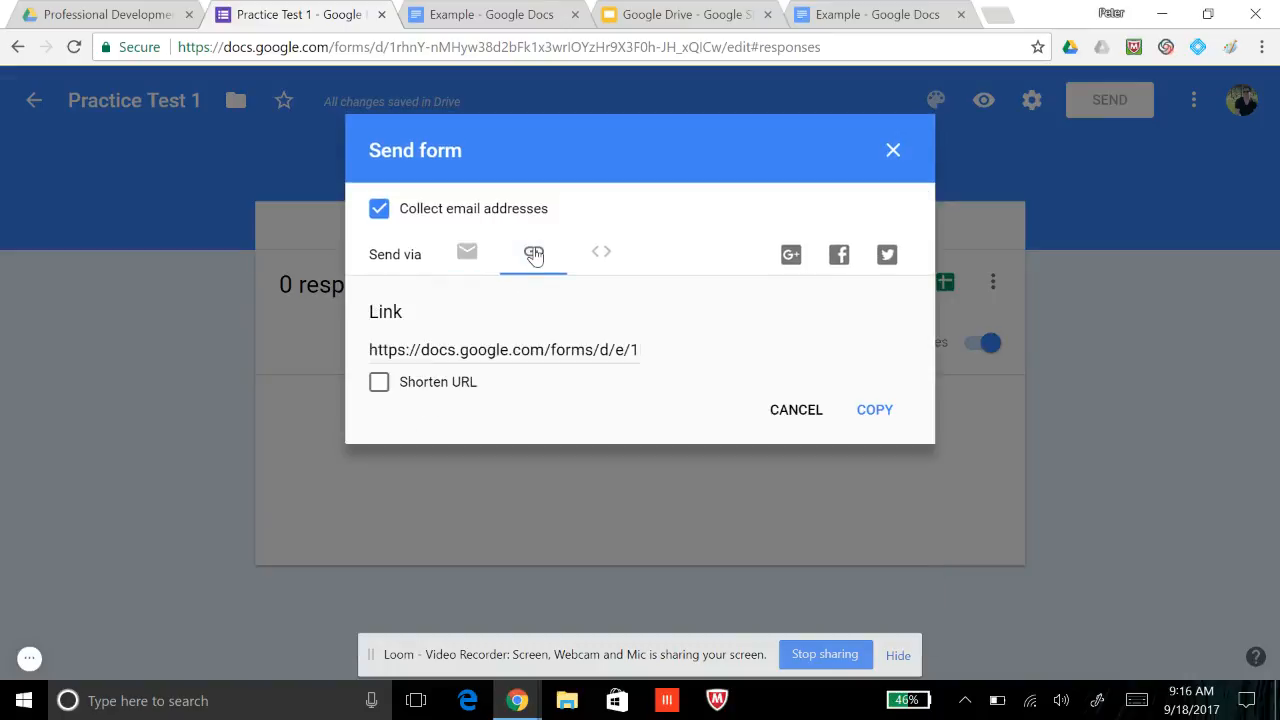
left_click(600, 255)
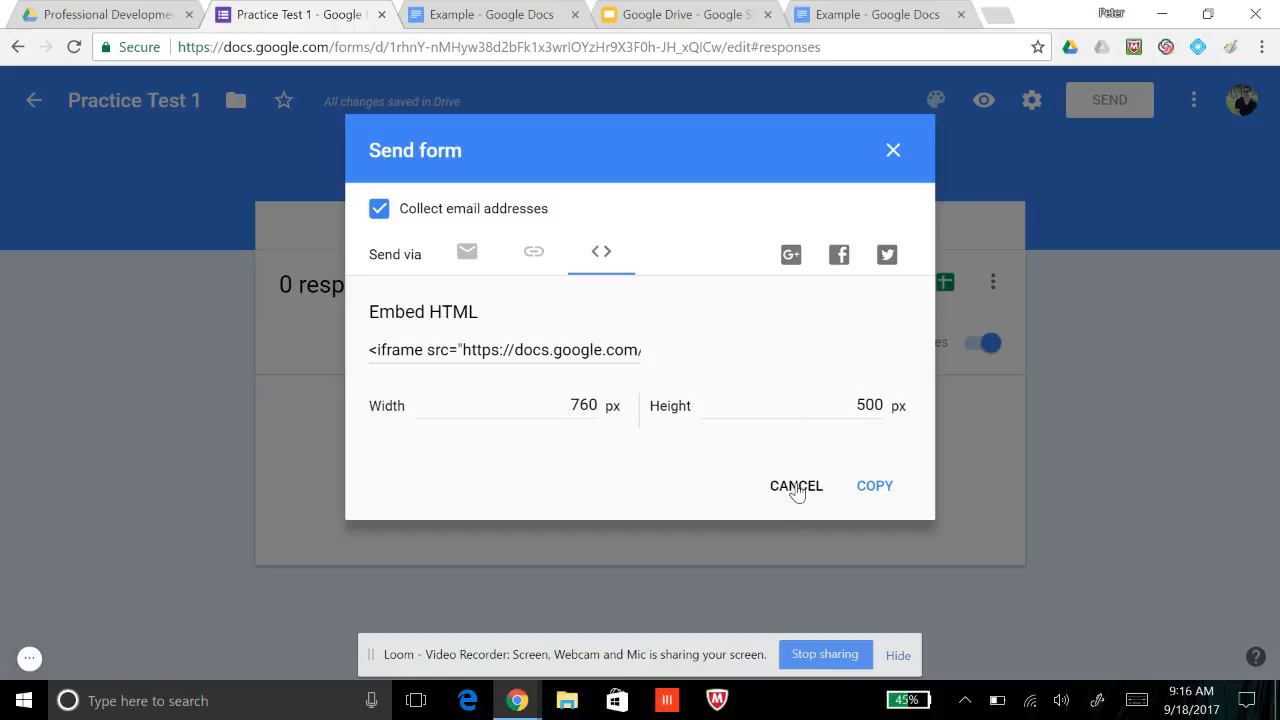
left_click(893, 151)
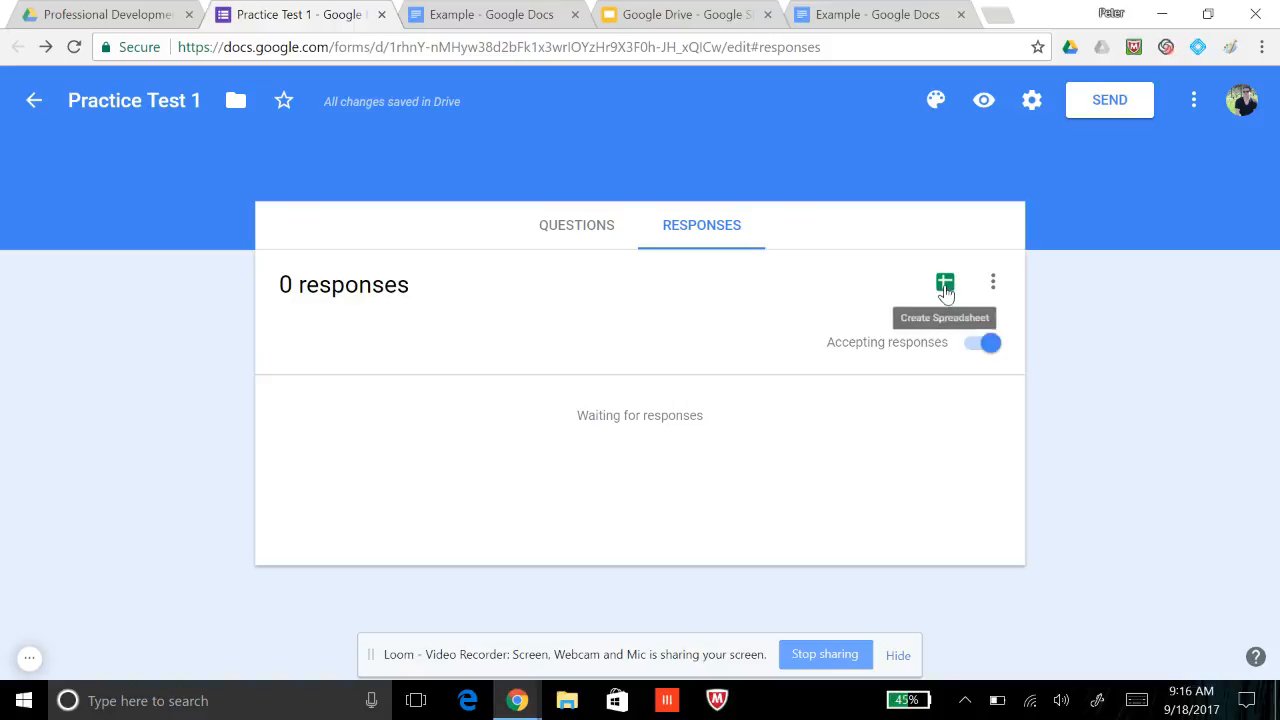
Create a new spreadsheet, Practice Test 1 (Responses), as the destination for the form's responses
left_click(945, 286)
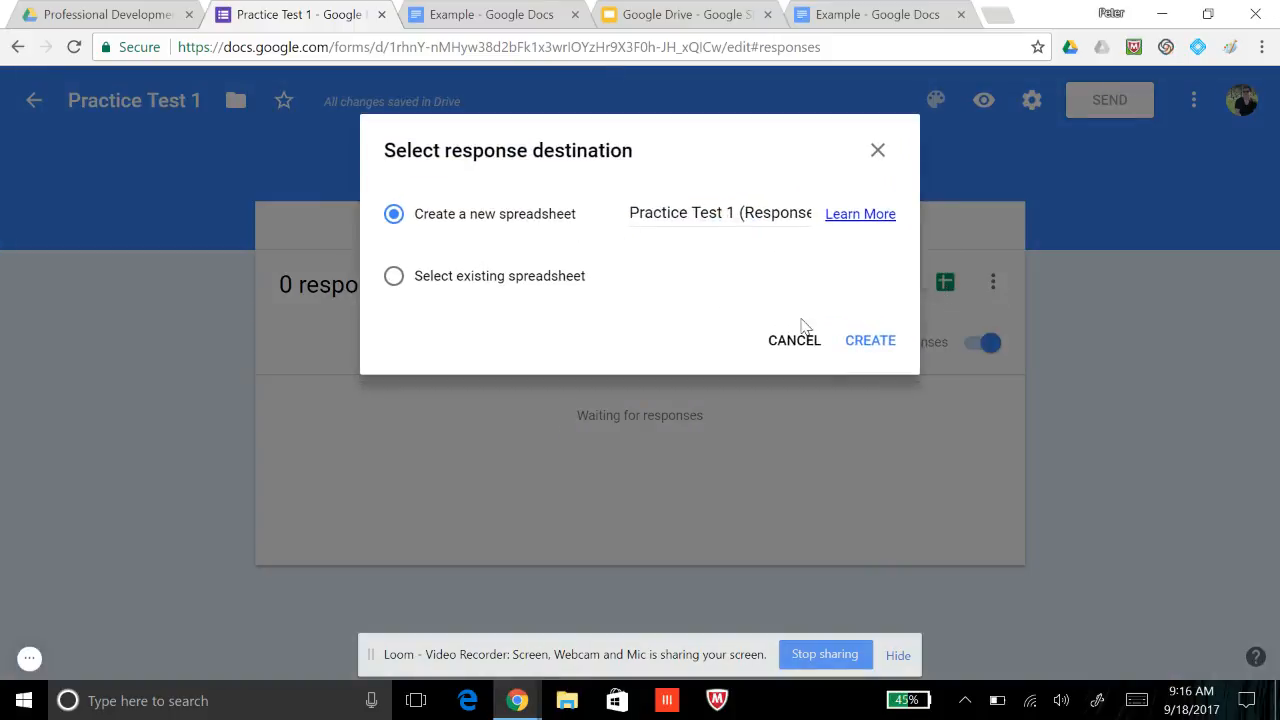
left_click(870, 341)
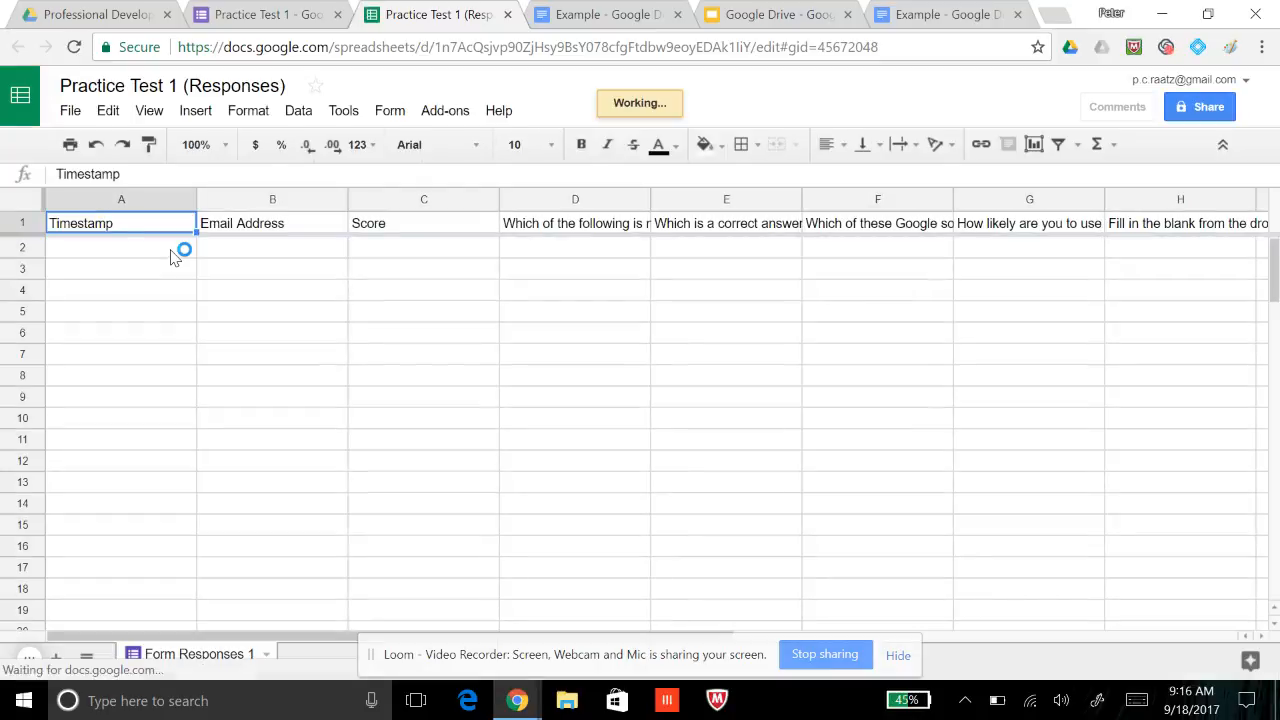
Examine the response spreadsheet's column headings, from Timestamp, Email Address and Score through each quiz question
left_click(170, 257)
key("Right")
key("Right")
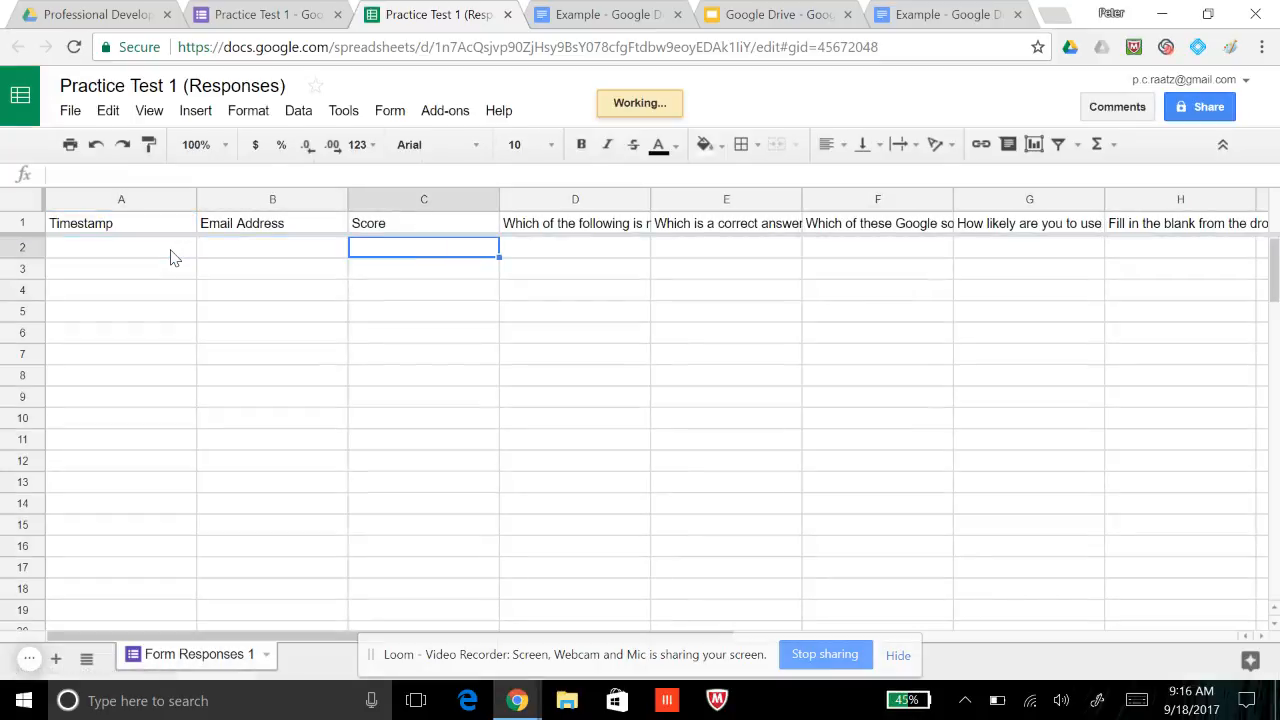
key("Right")
key("Right")
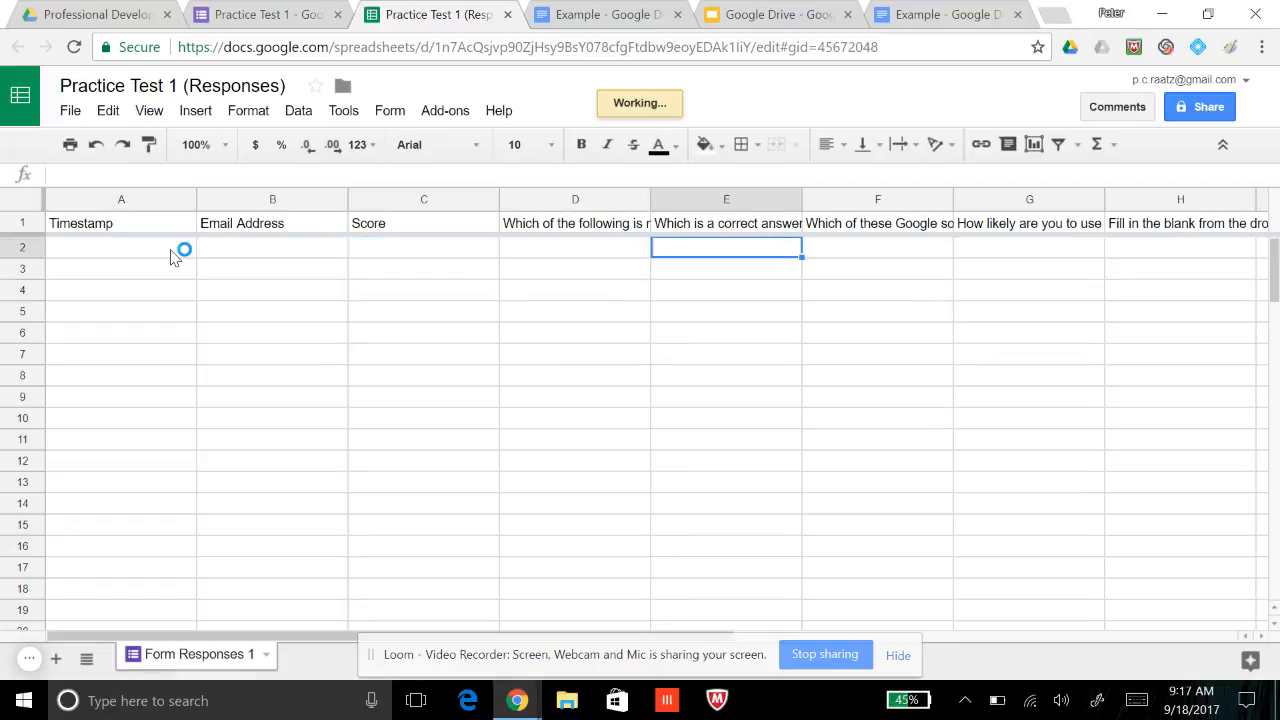
key("Right")
key("Left")
key("Left")
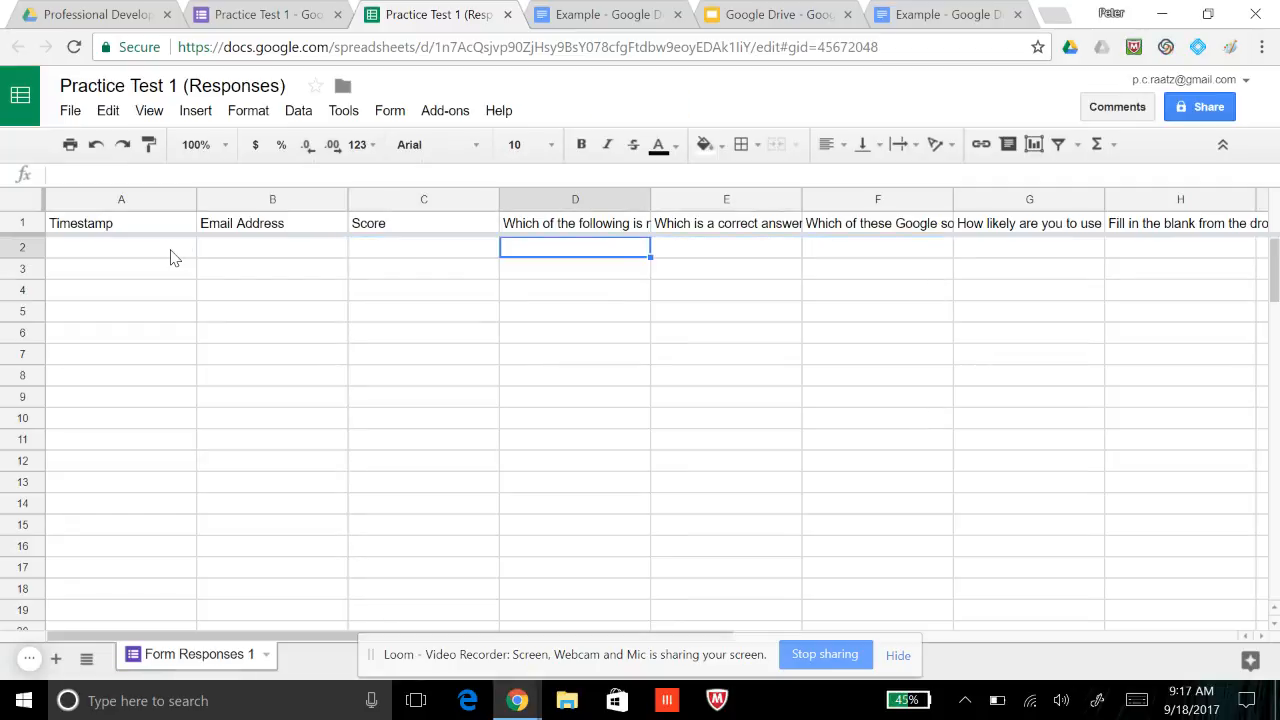
key("Right")
key("Right")
key("Right")
key("Right")
key("Right")
key("Right")
key("Right")
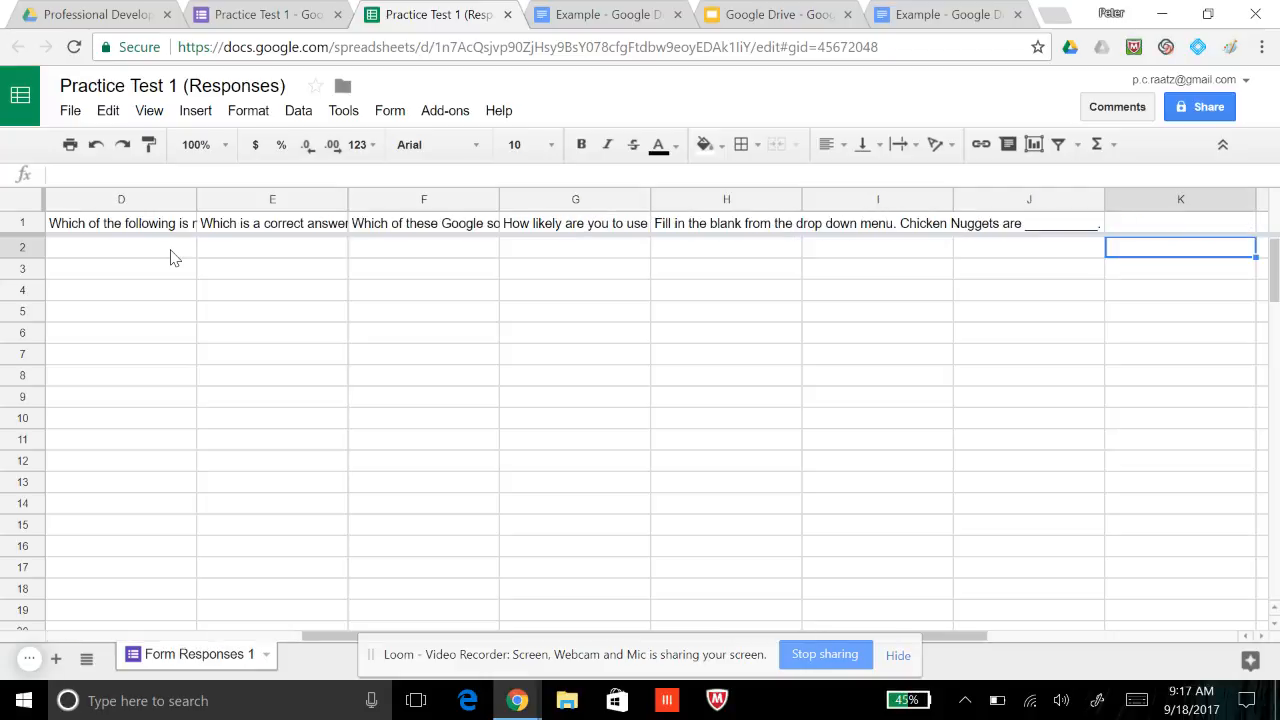
key("Left")
key("Left")
key("Left")
key("Home")
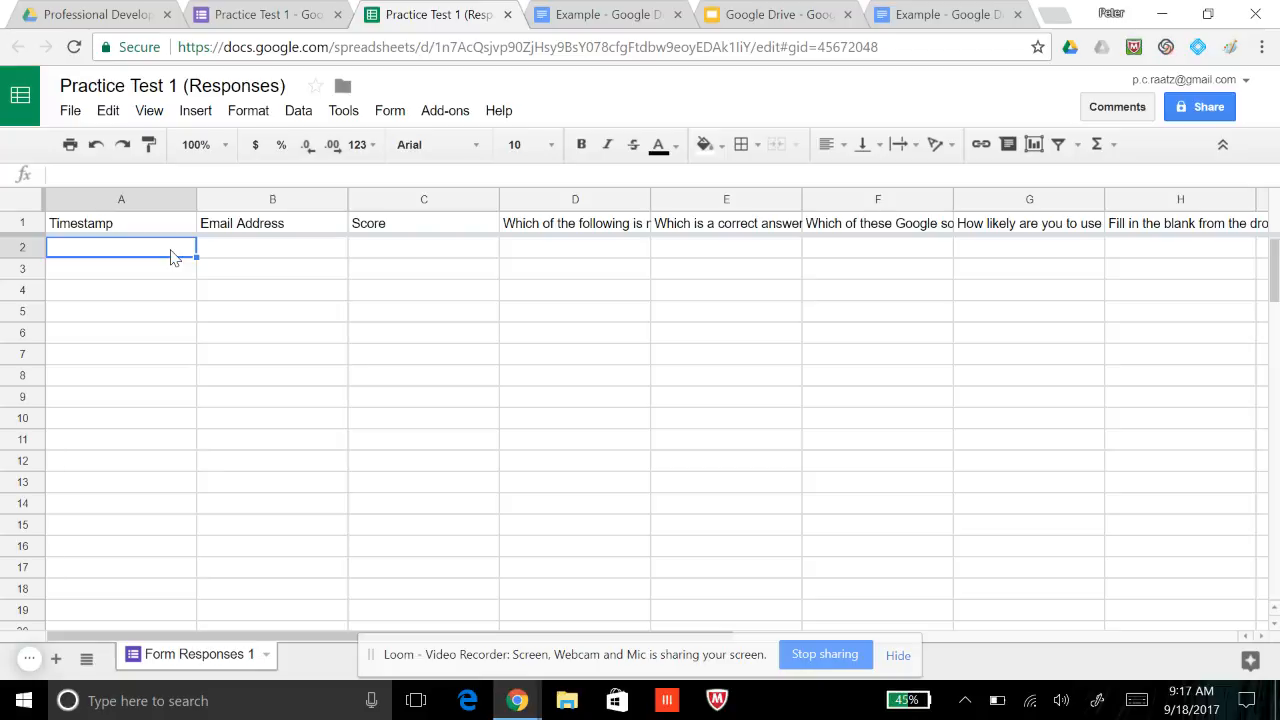
Get the share link from the Practice Test 1 form and open it in a new browser tab
left_click(245, 16)
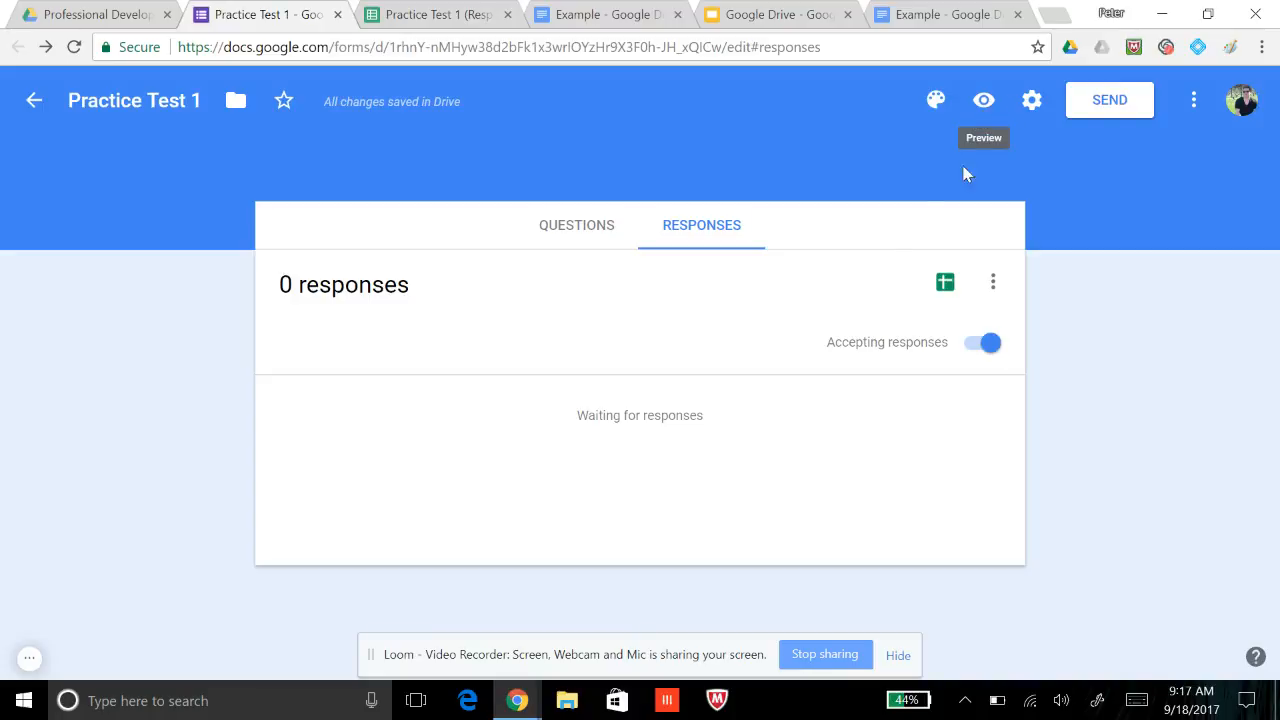
left_click(1105, 100)
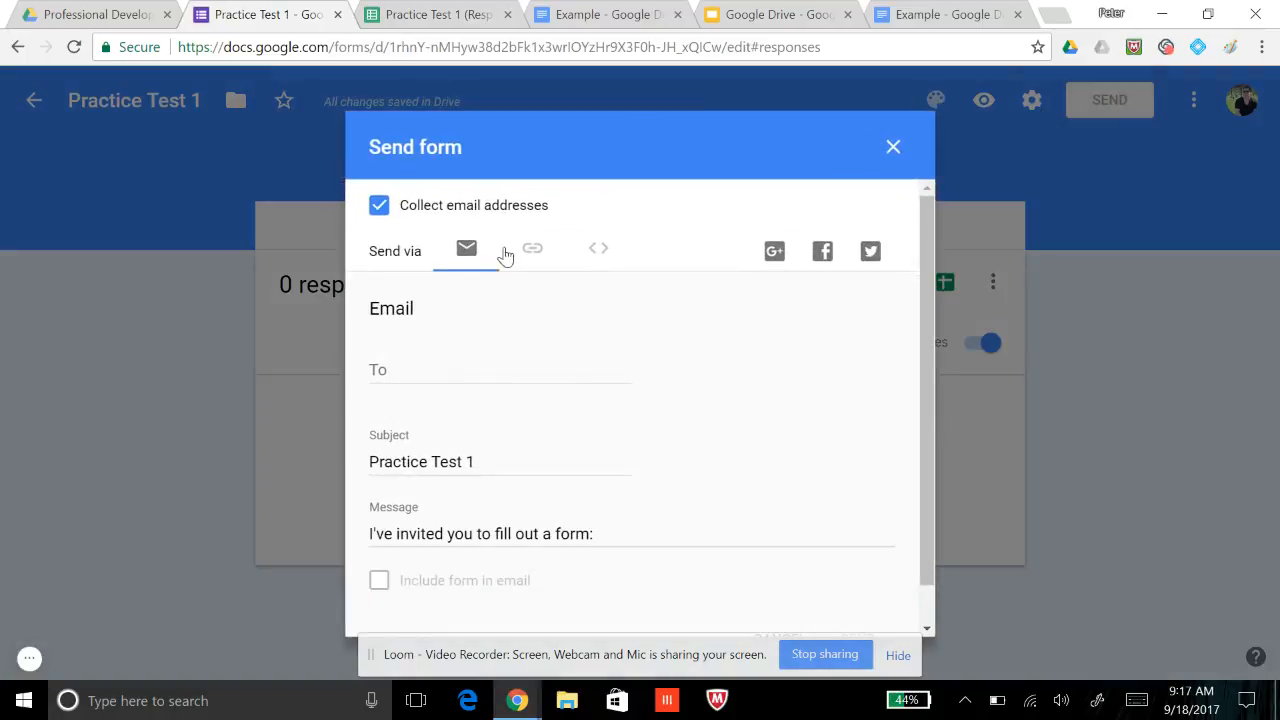
left_click(533, 255)
left_click(501, 351)
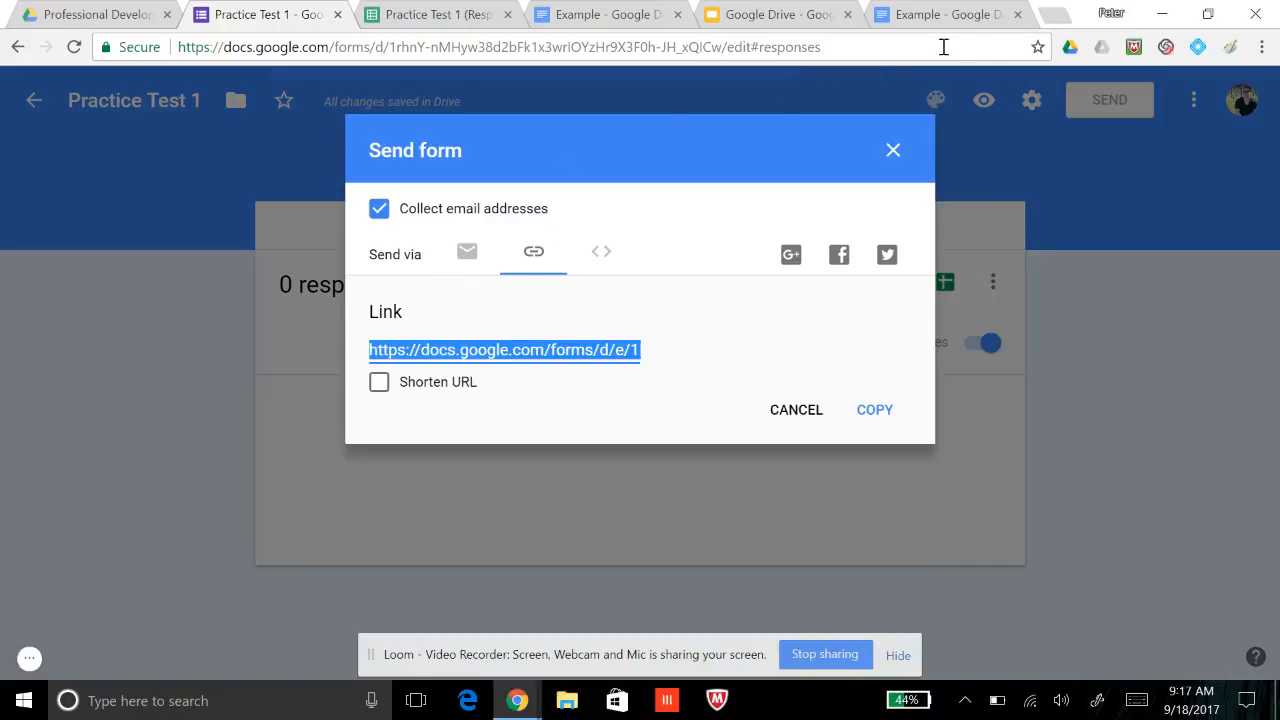
left_click(1058, 18)
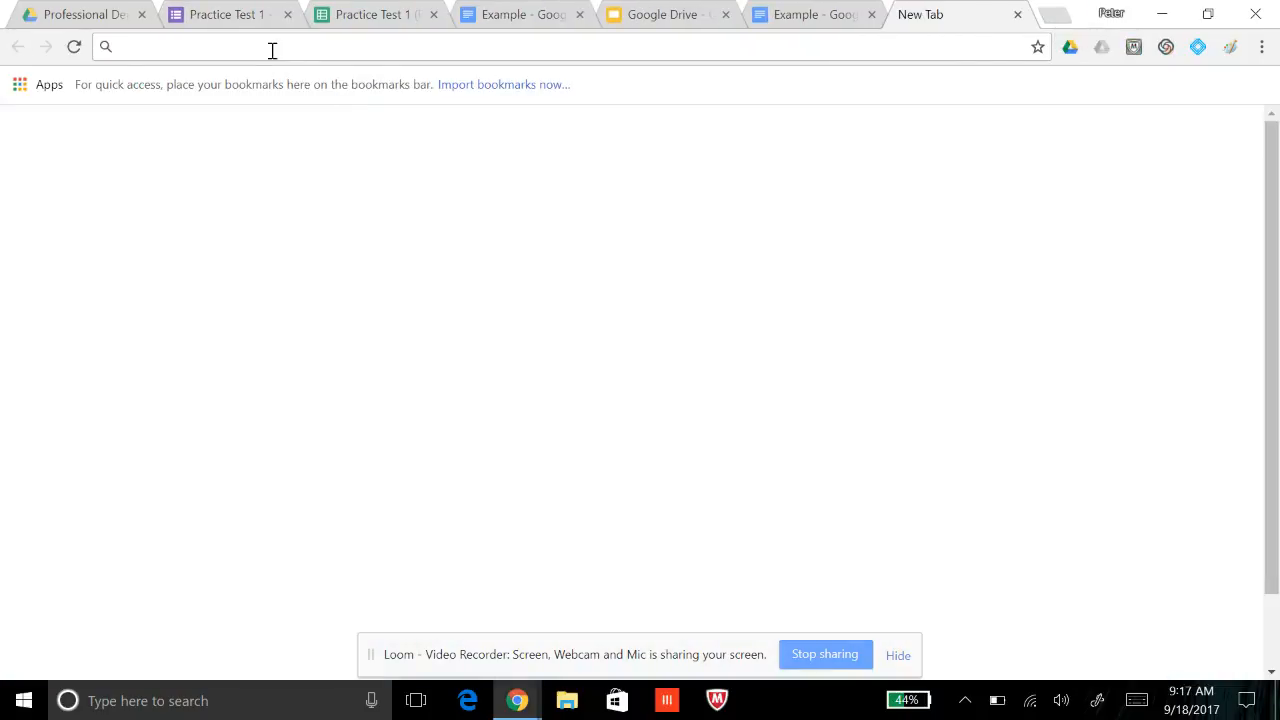
type("https://docs.google.com/forms/d/e/1FAIpQLSfzMv6aZA1RkSHRTKKIHyPlFc5qMbBD4hO2RBakeixpZ2K63w/viewform?usp=sf_link")
key("Return")
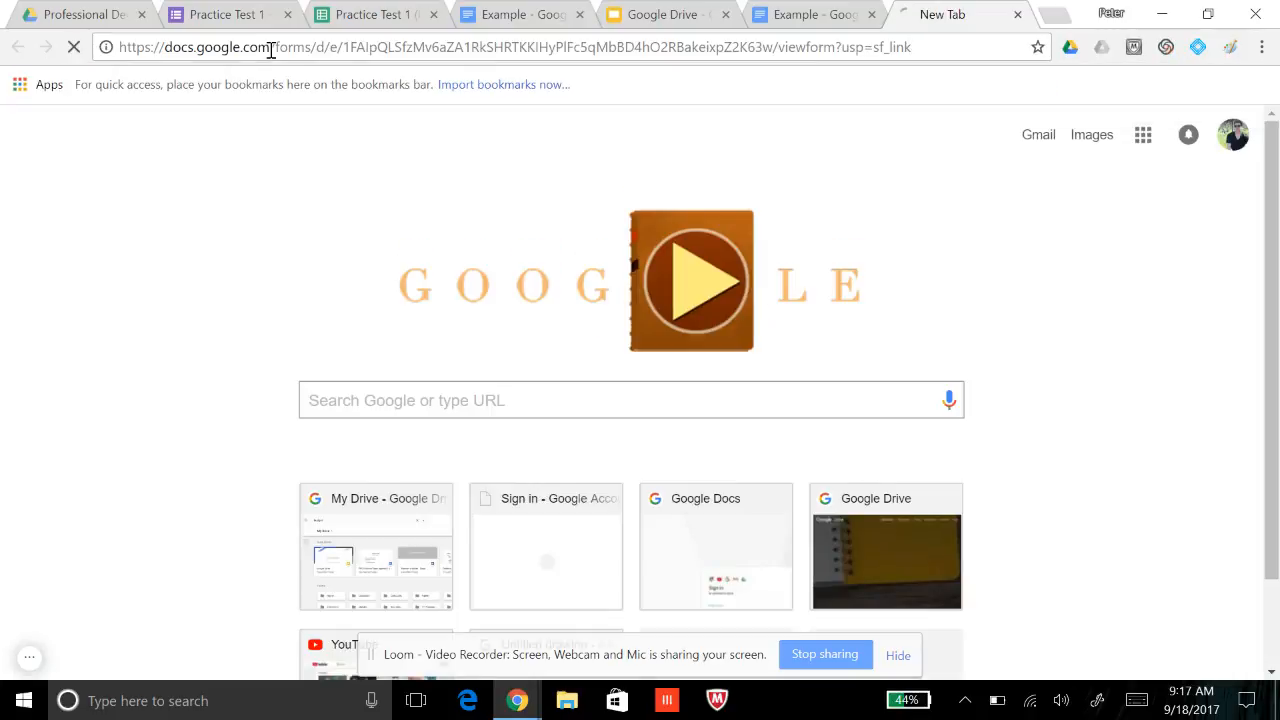
Fill in the respondent's email address on the test, using the autofill suggestion
scroll(786, 394, "down", 2)
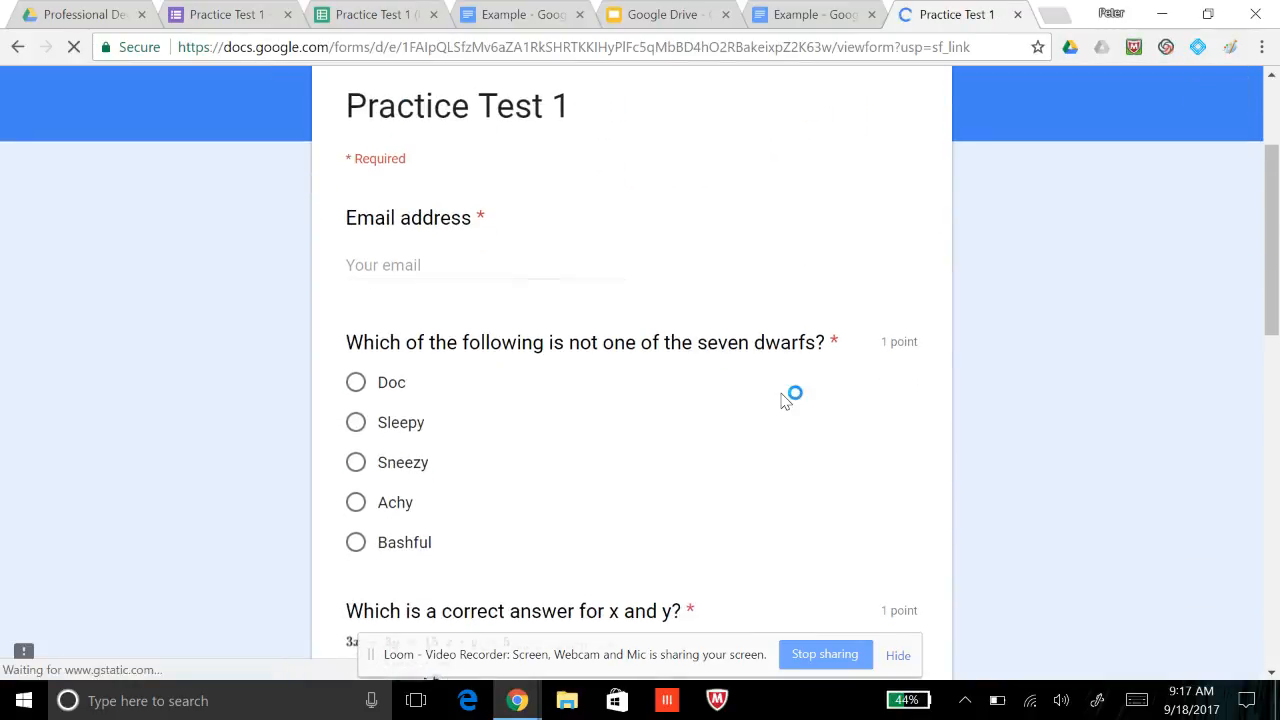
left_click(366, 265)
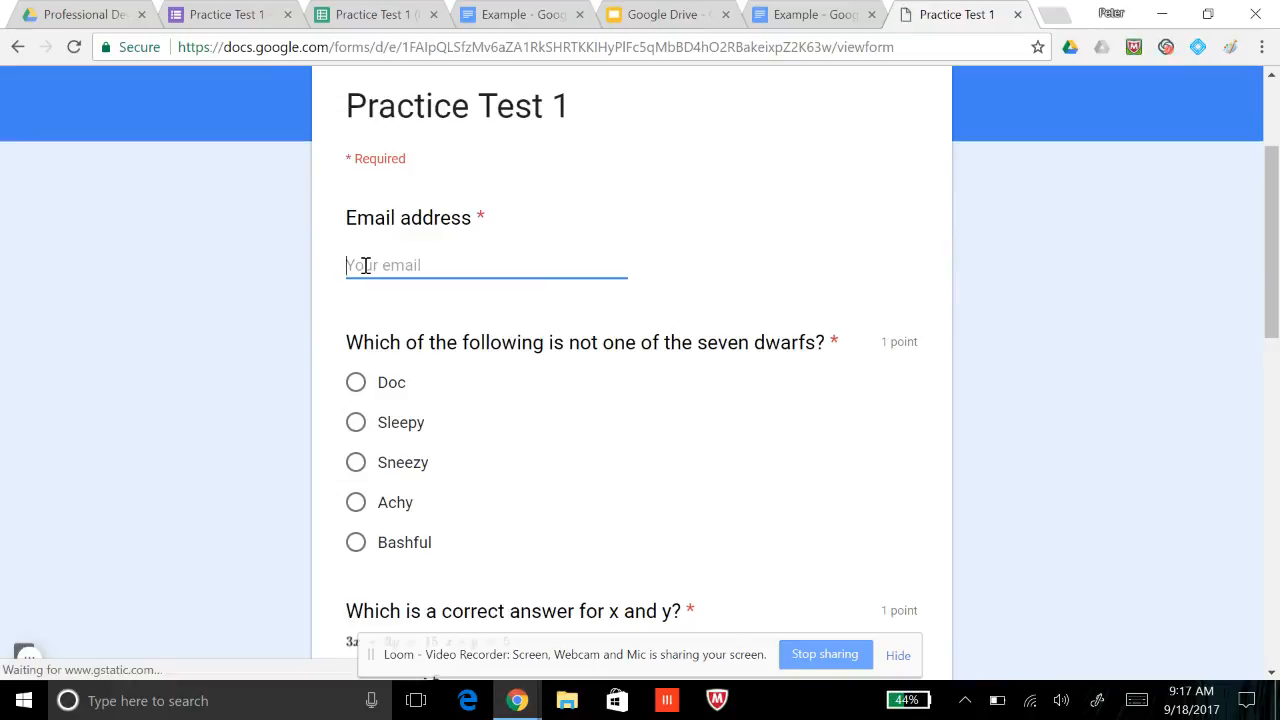
type("p.c")
key("Tab")
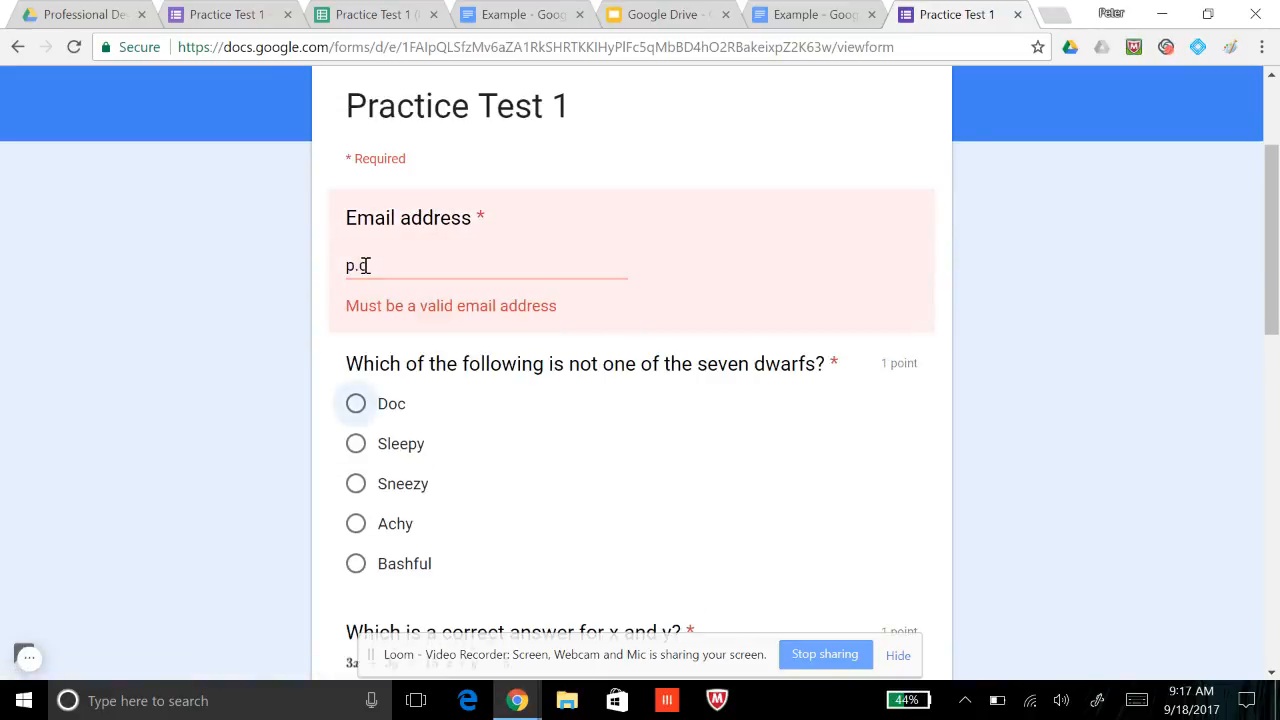
left_click(366, 265)
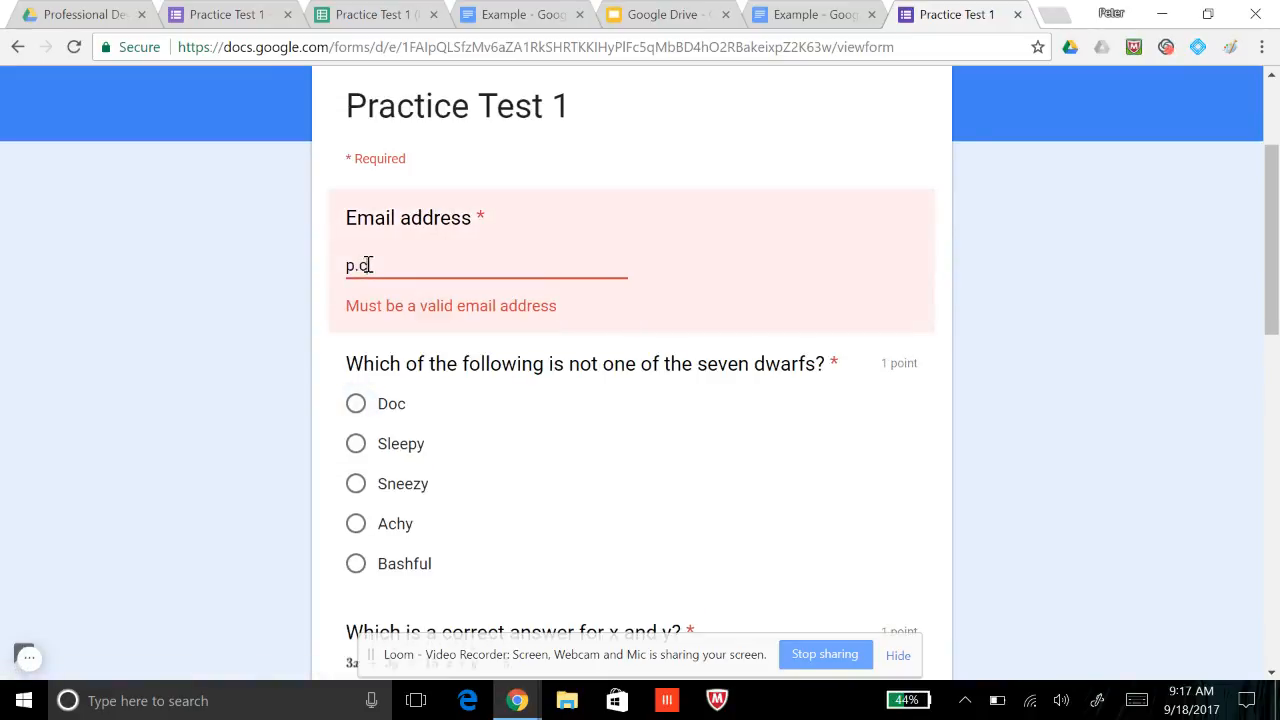
key("Down")
key("Down")
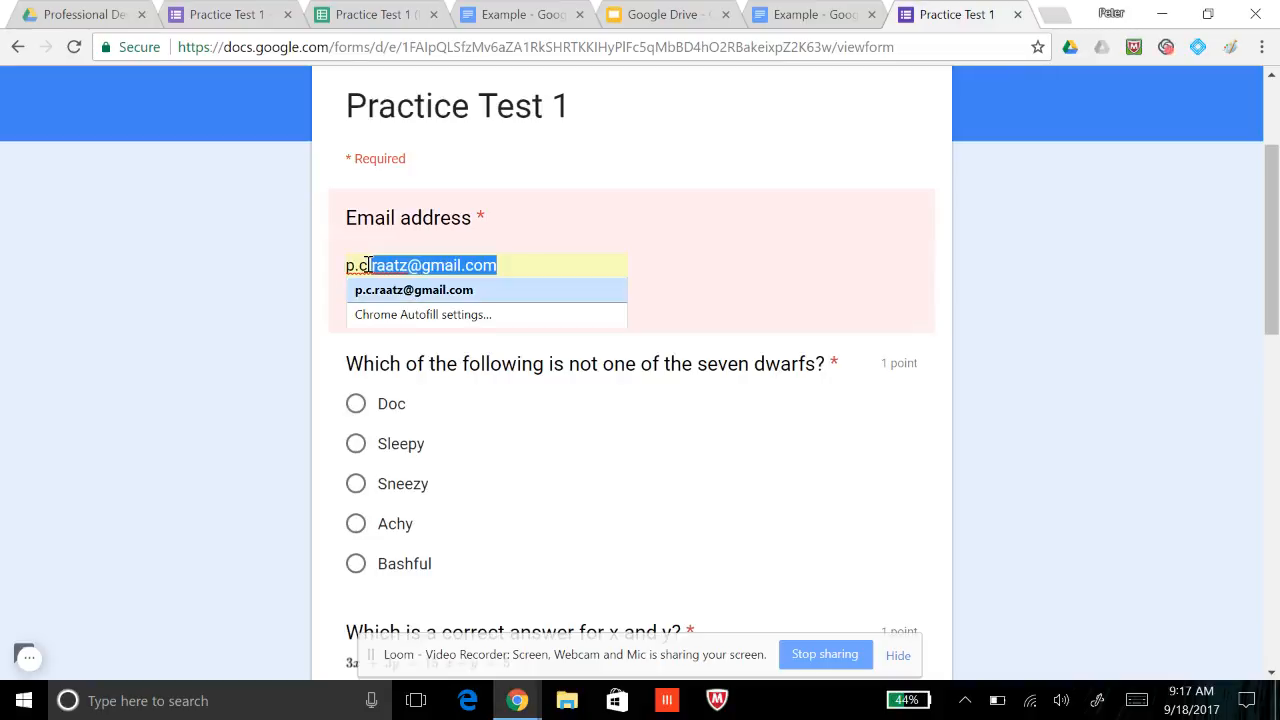
key("Tab")
Answer the seven dwarfs question with Achy and the x and y question with x= 2 y = 5
key("Down")
key("Down")
key("Down")
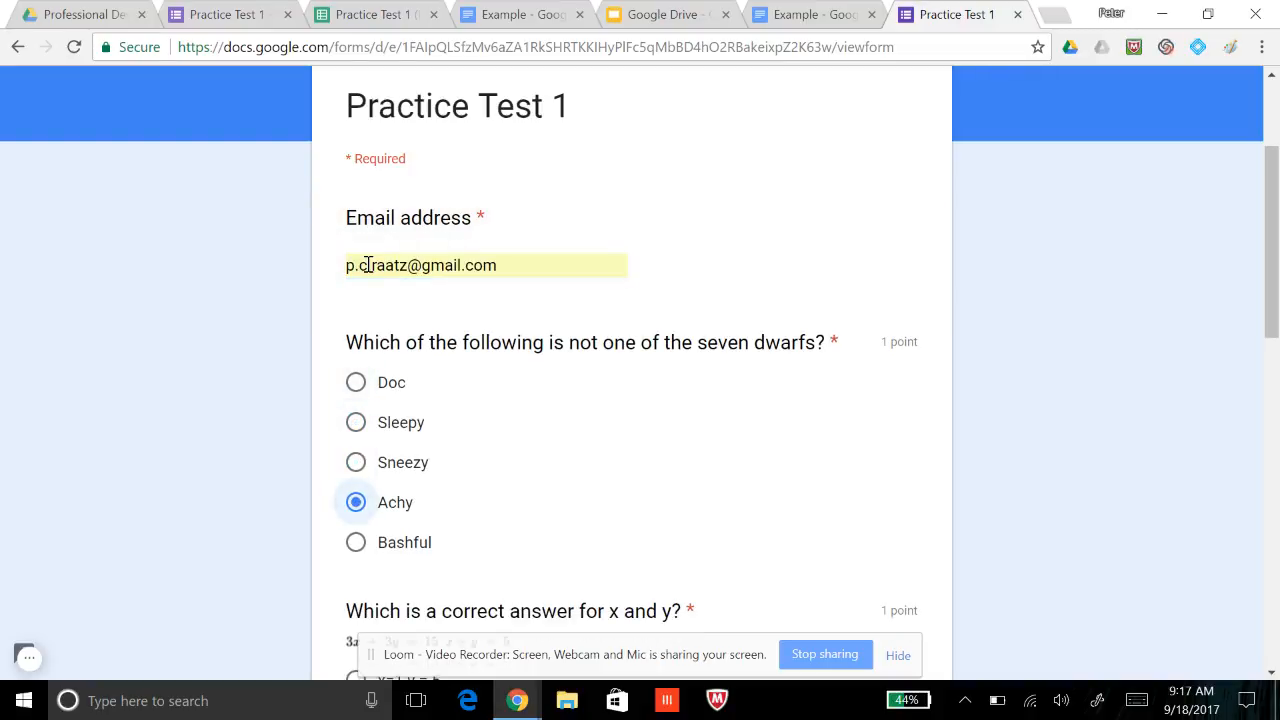
key("Tab")
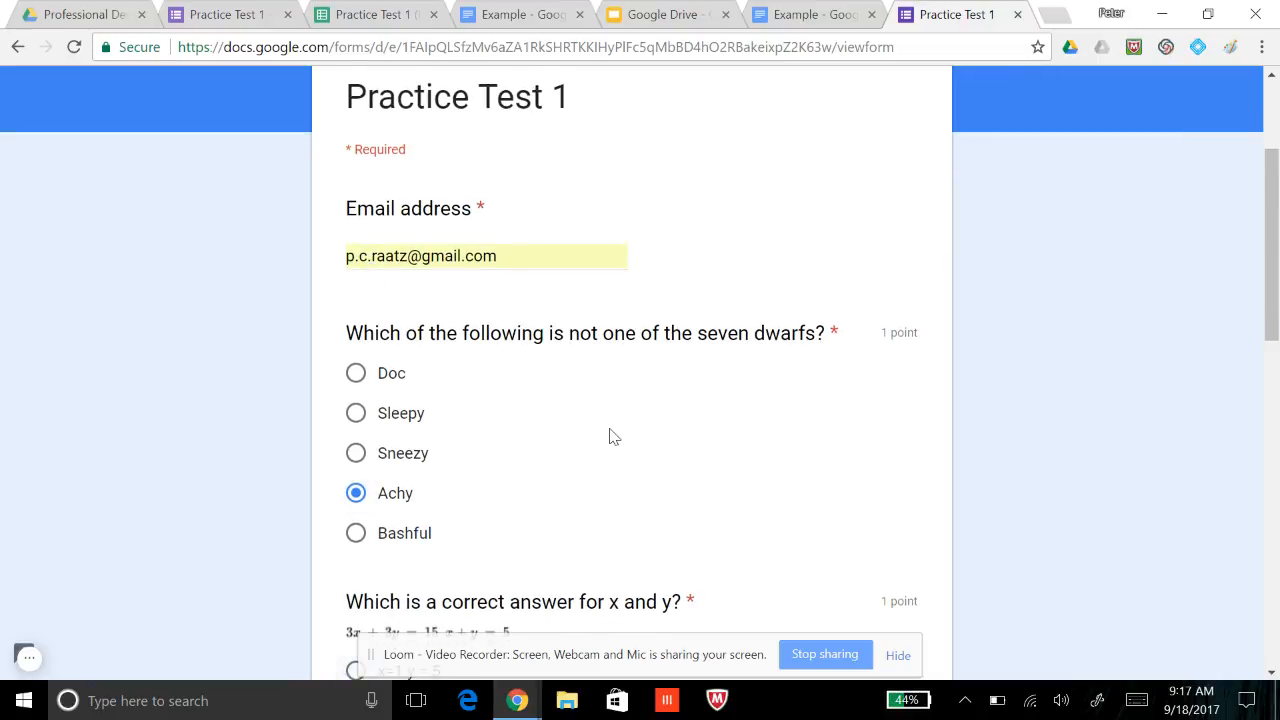
scroll(613, 437, "down", 4)
key("Down")
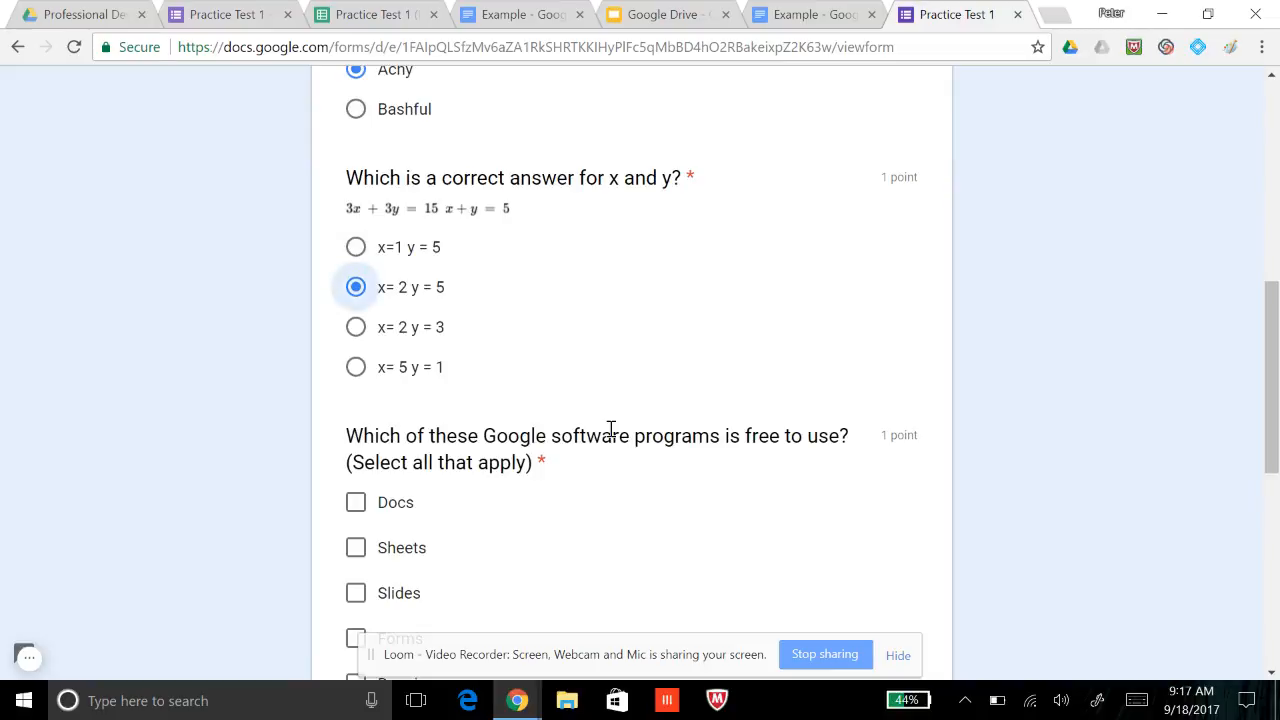
Select Docs, Sheets, Slides, Forms and Drawings as answers to the free Google software question
key("Tab")
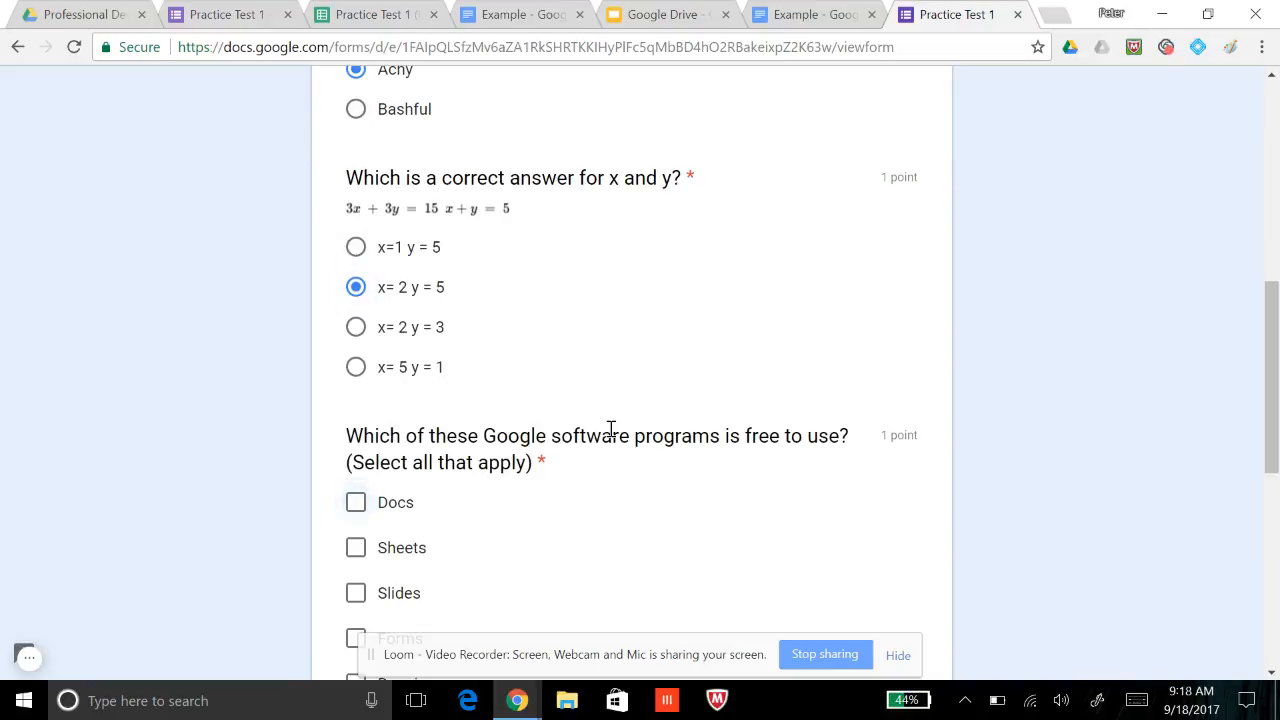
left_click(357, 510)
left_click(357, 545)
scroll(358, 520, "down", 2)
left_click(356, 466)
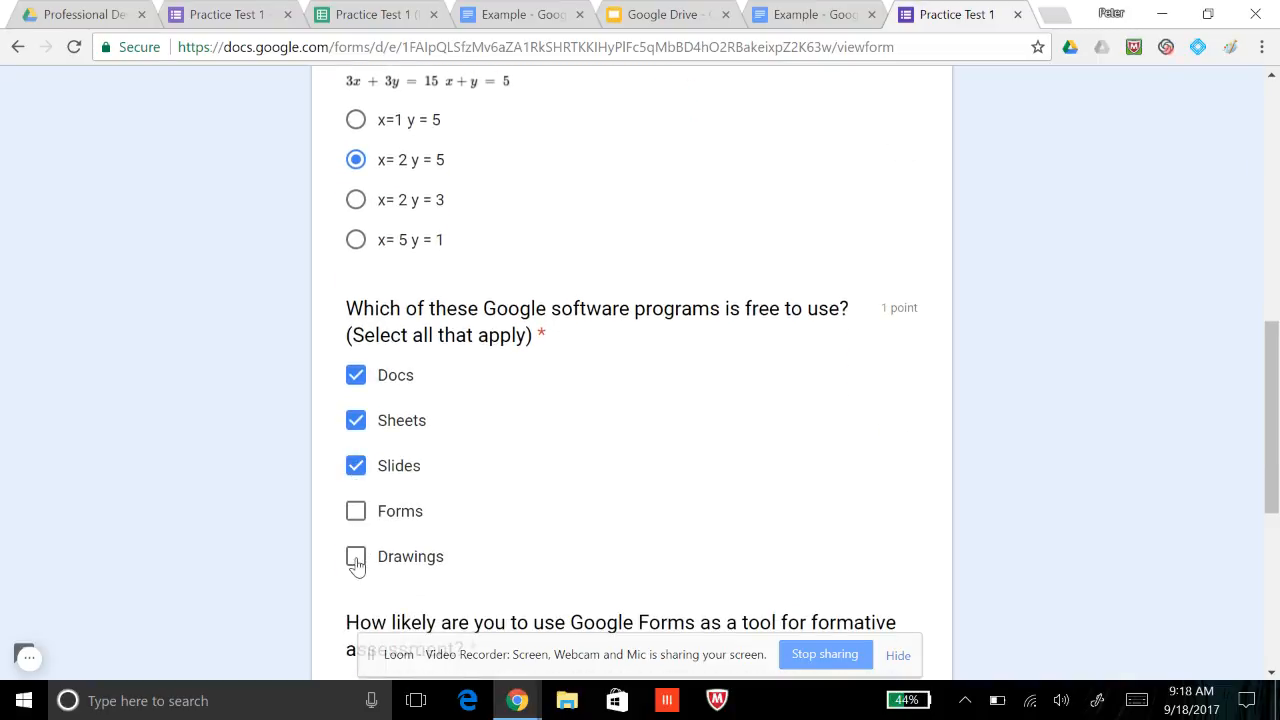
left_click(356, 556)
left_click(356, 511)
Rate the Google Forms likelihood 5, answer the Chicken Nuggets blank with Something my kid eats, and submit the test
scroll(530, 498, "down", 1)
scroll(528, 498, "down", 3)
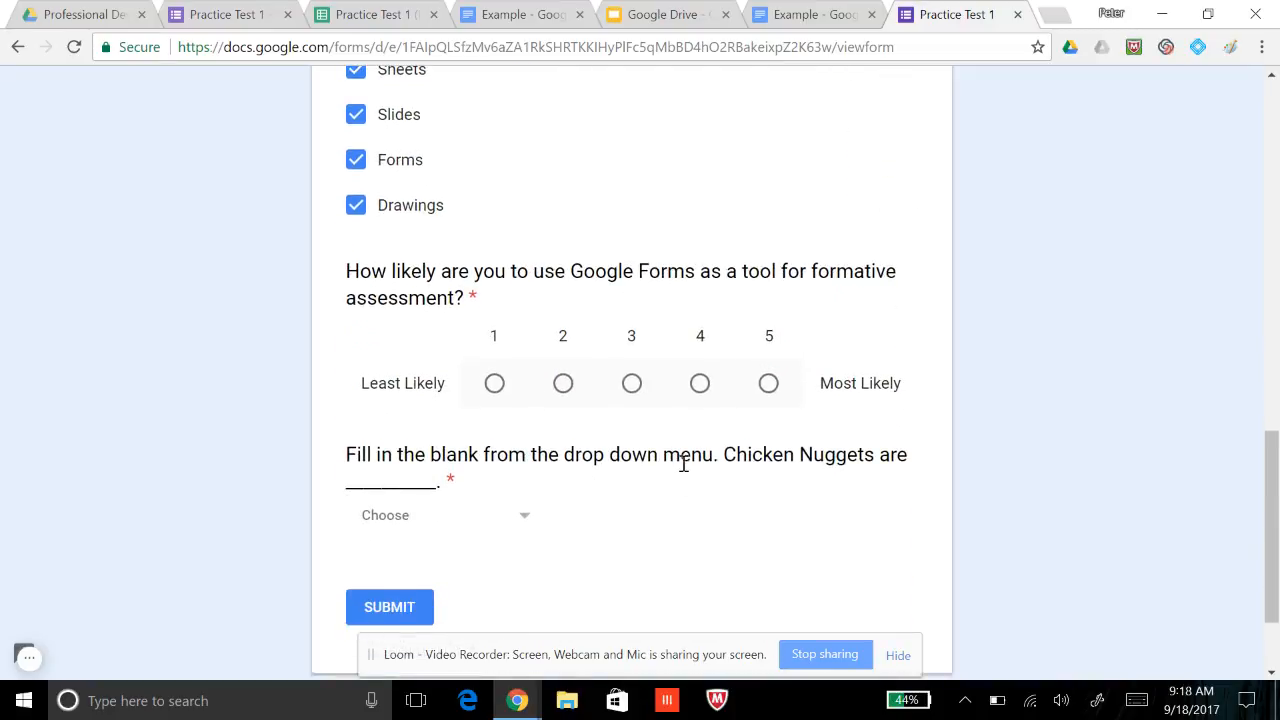
left_click(769, 386)
scroll(645, 525, "down", 2)
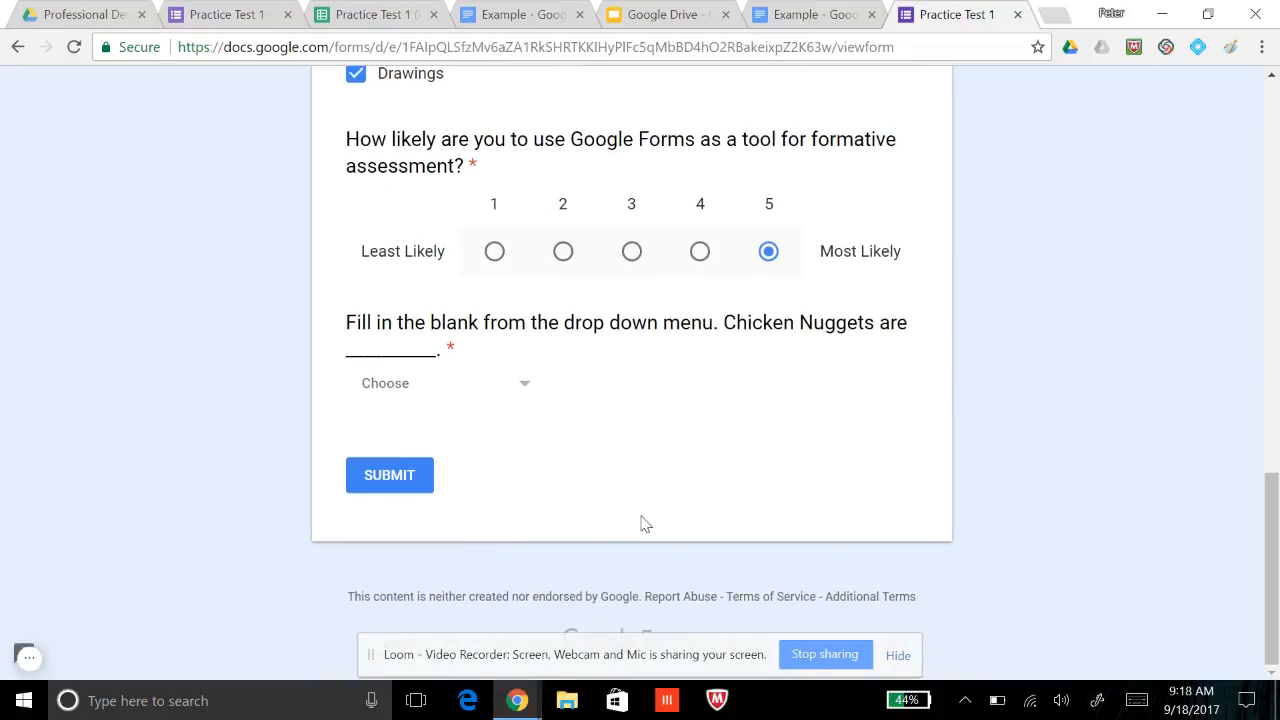
left_click(447, 390)
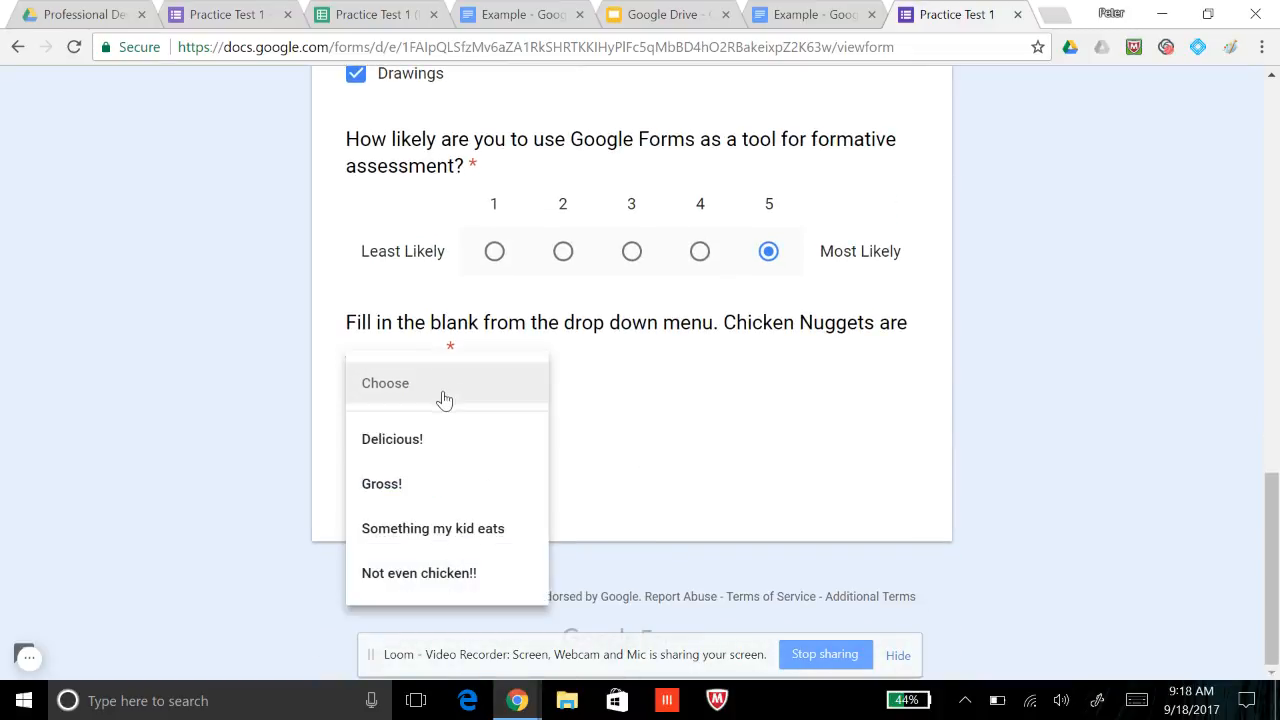
left_click(433, 529)
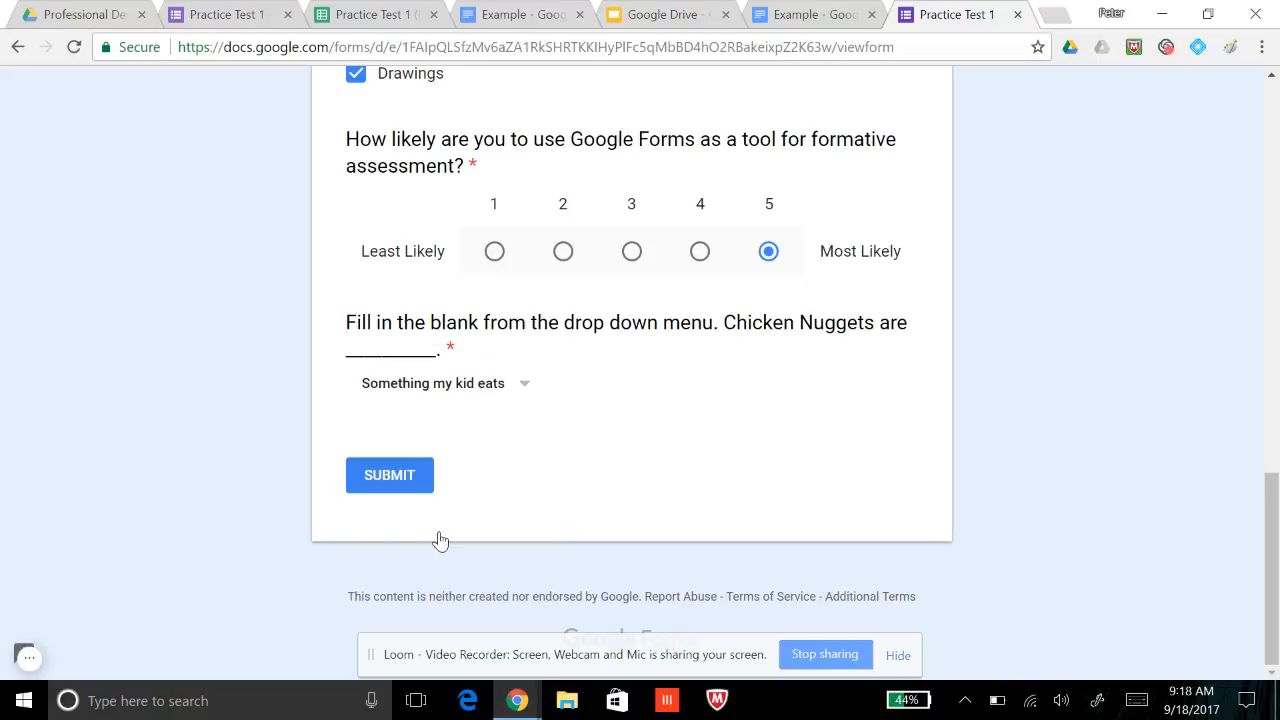
left_click(398, 476)
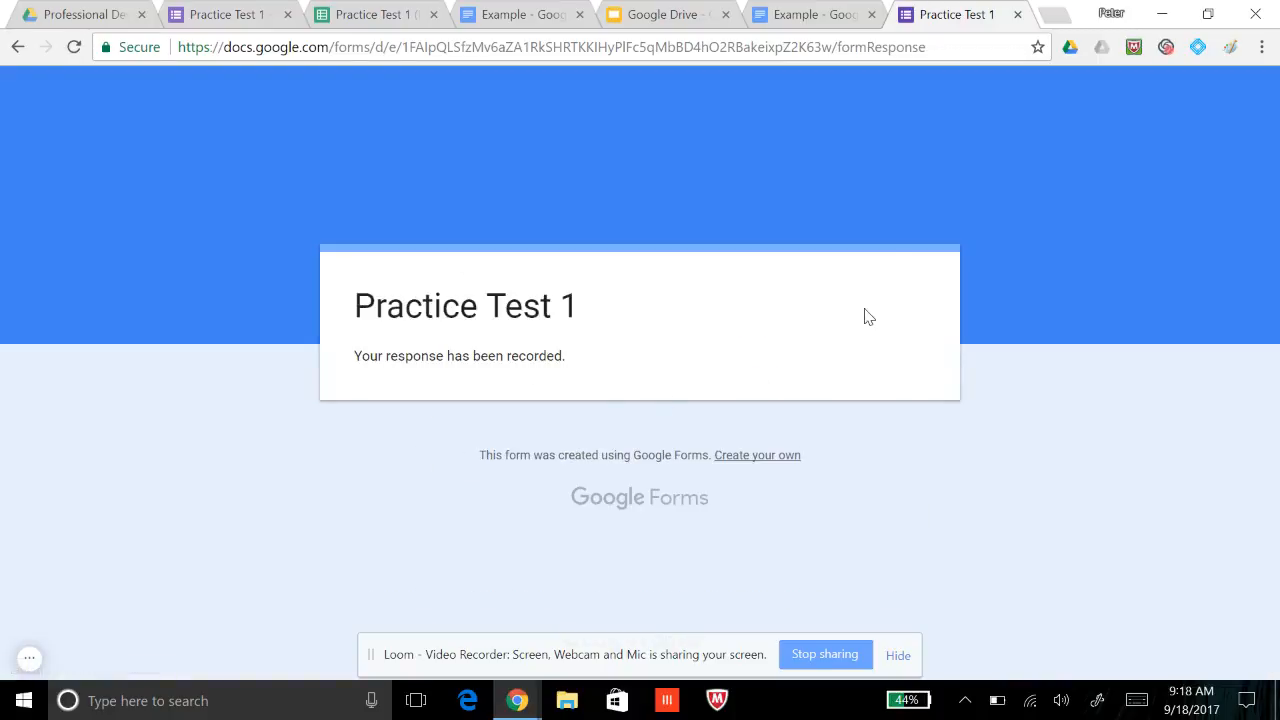
Close the submitted test and the form's send dialog, and return to the Practice Test 1 (Responses) spreadsheet
left_click(1017, 15)
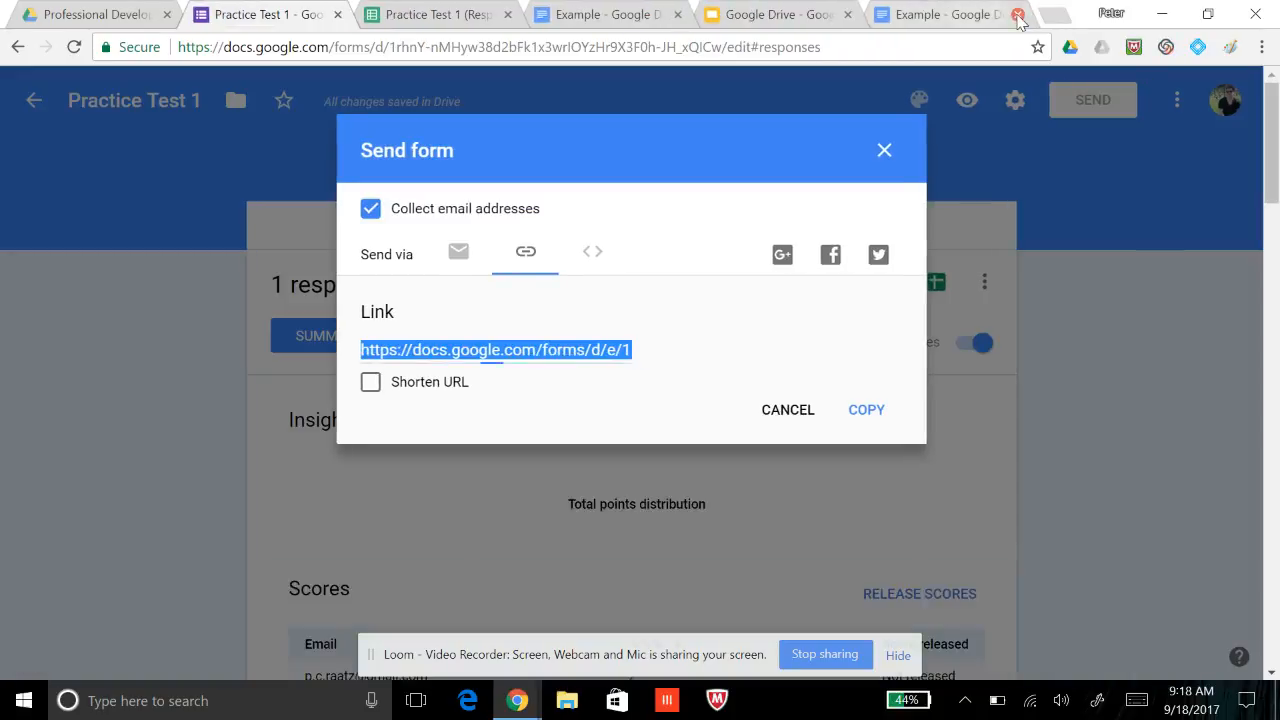
left_click(884, 151)
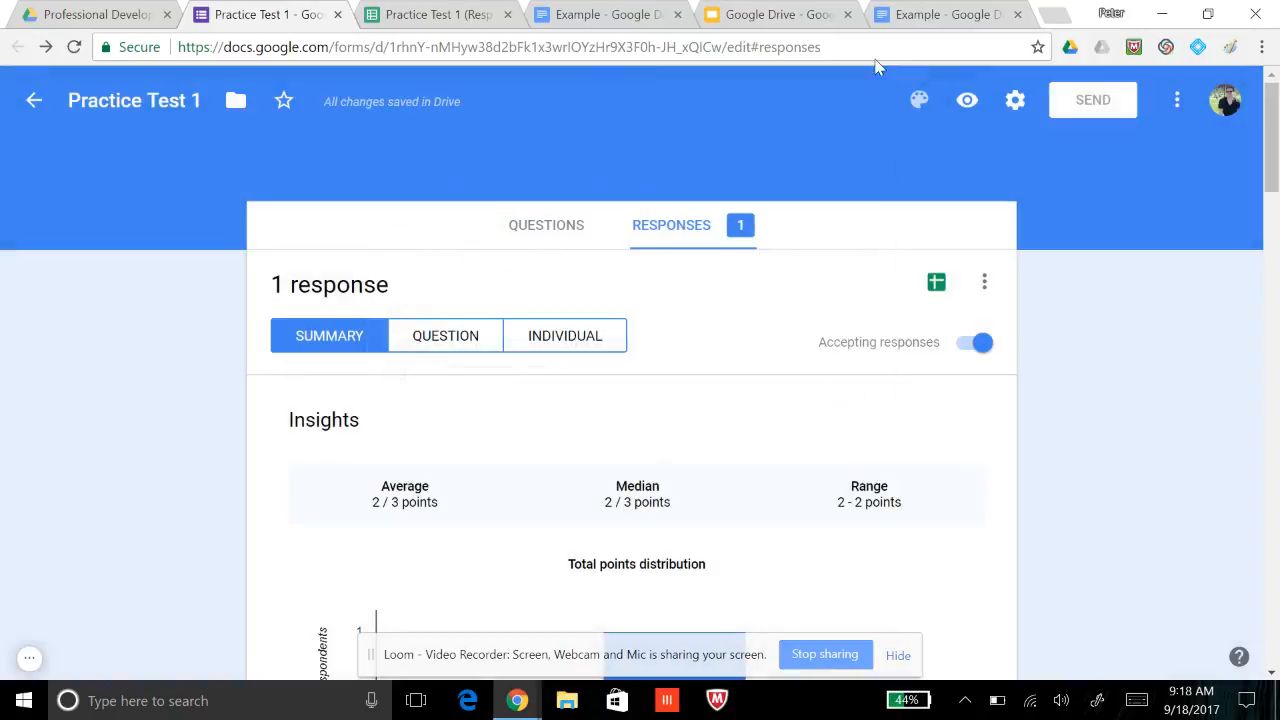
left_click(432, 18)
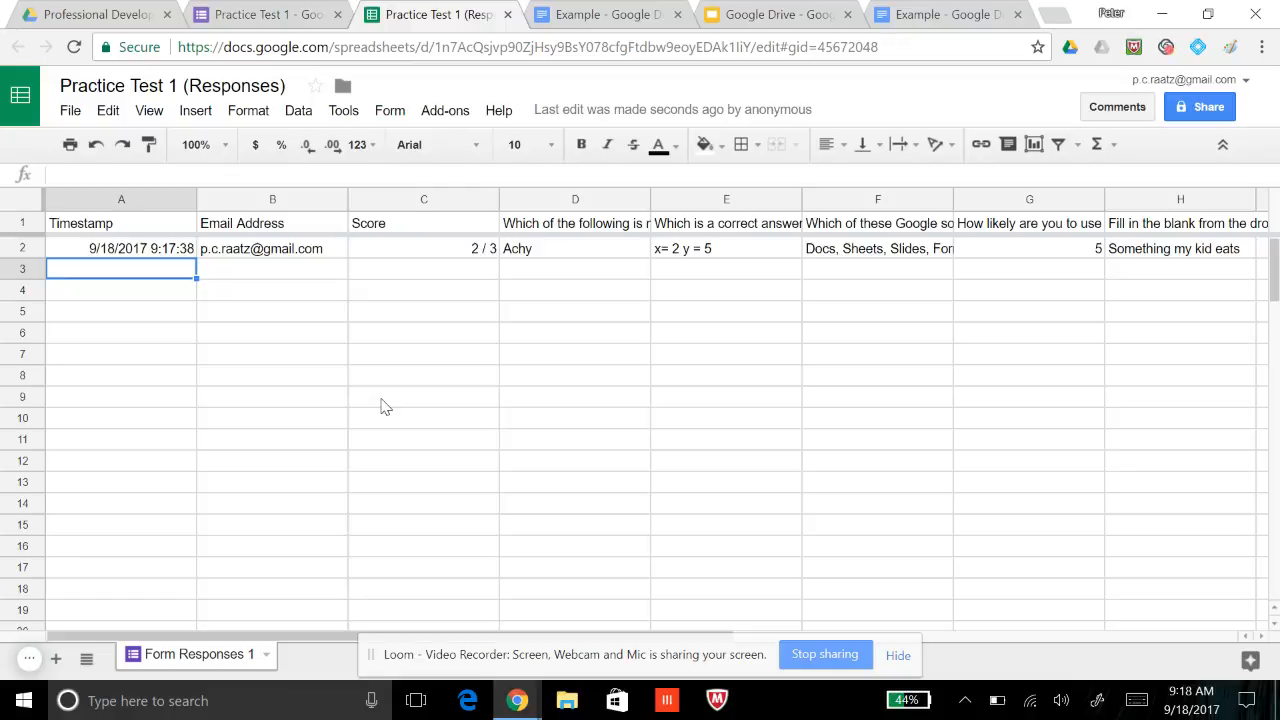
Examine the submitted response in row 2, including its timestamp, email address, score and the answer to each question
key("Up")
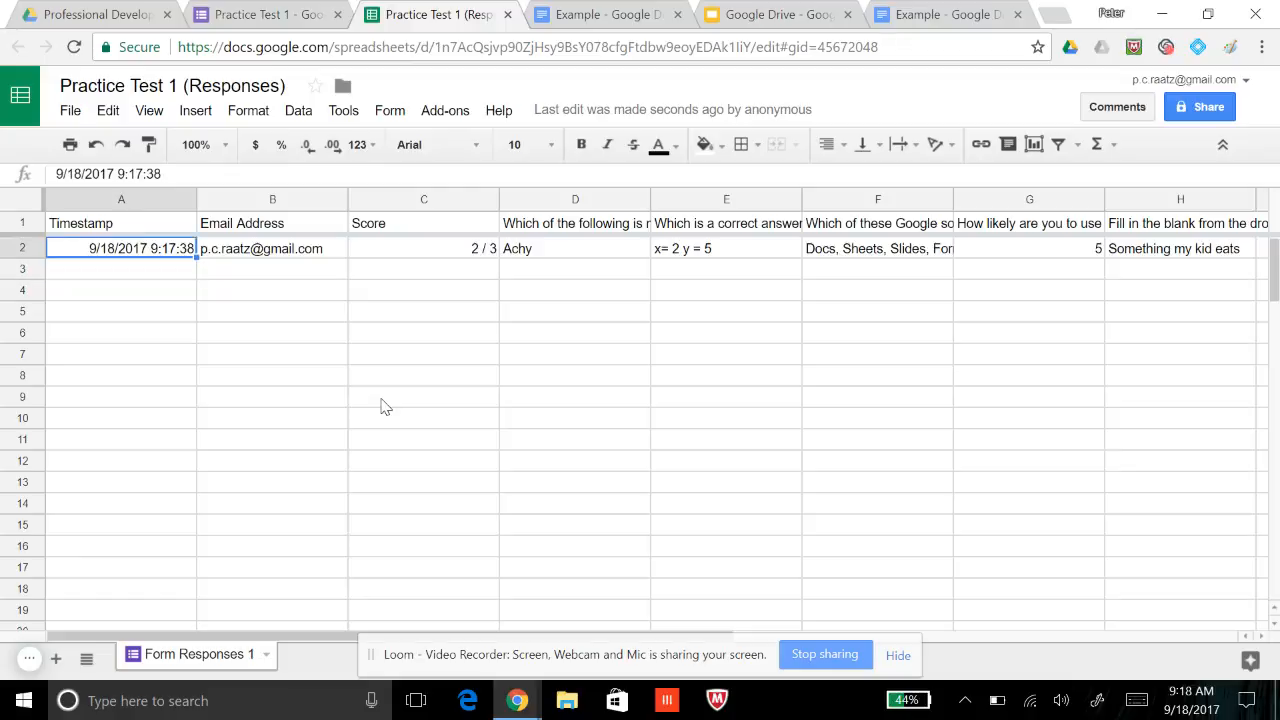
key("Right")
key("Right")
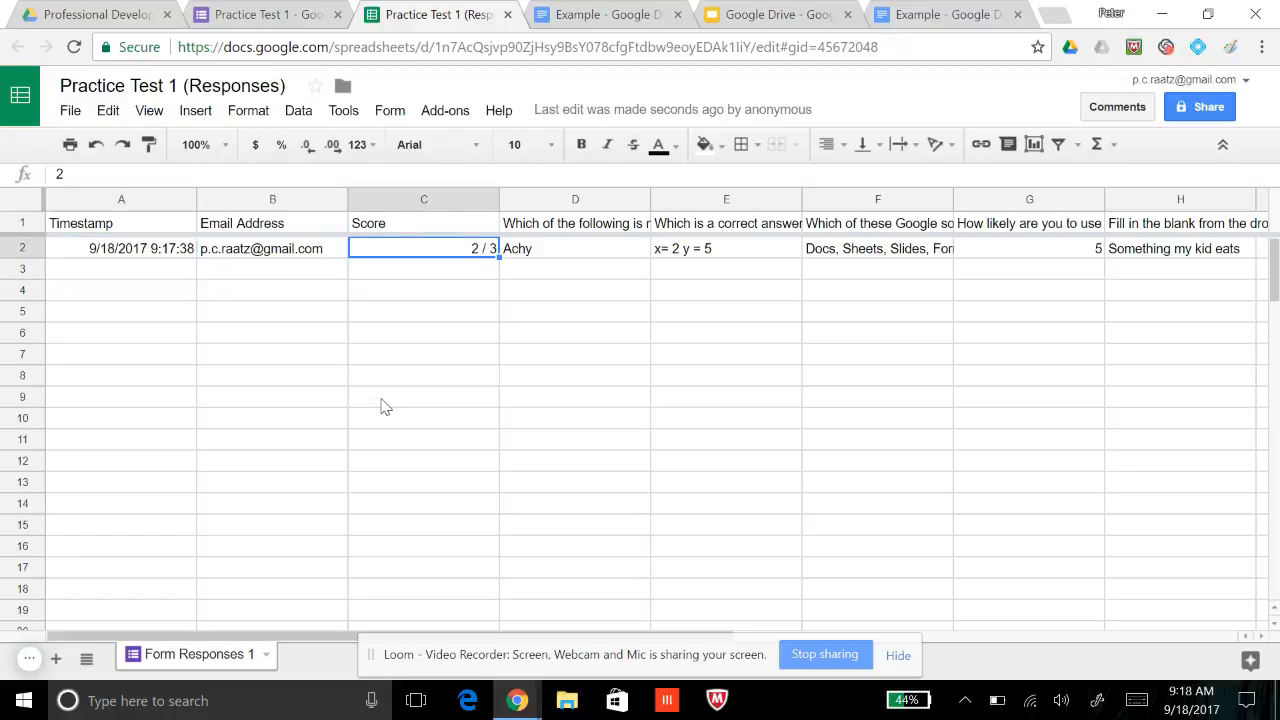
key("Right")
key("Right")
key("Right")
key("Right")
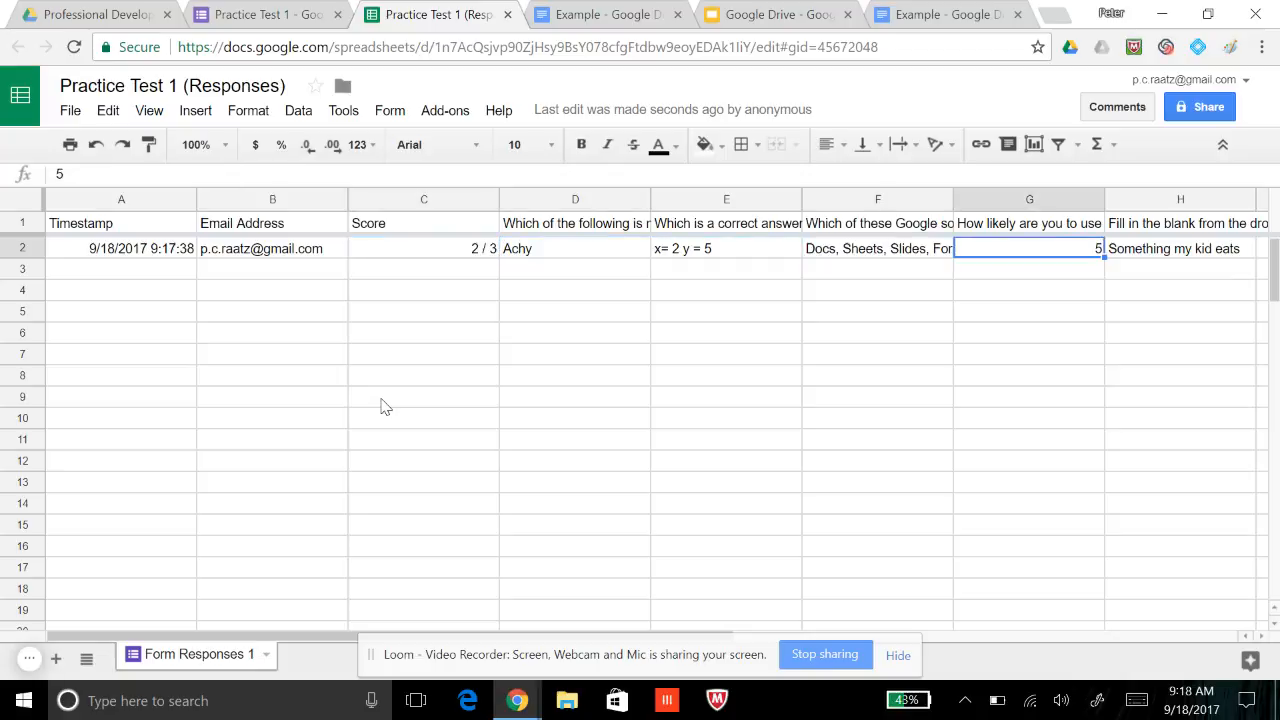
key("Right")
key("Right")
key("Left")
key("Left")
key("Left")
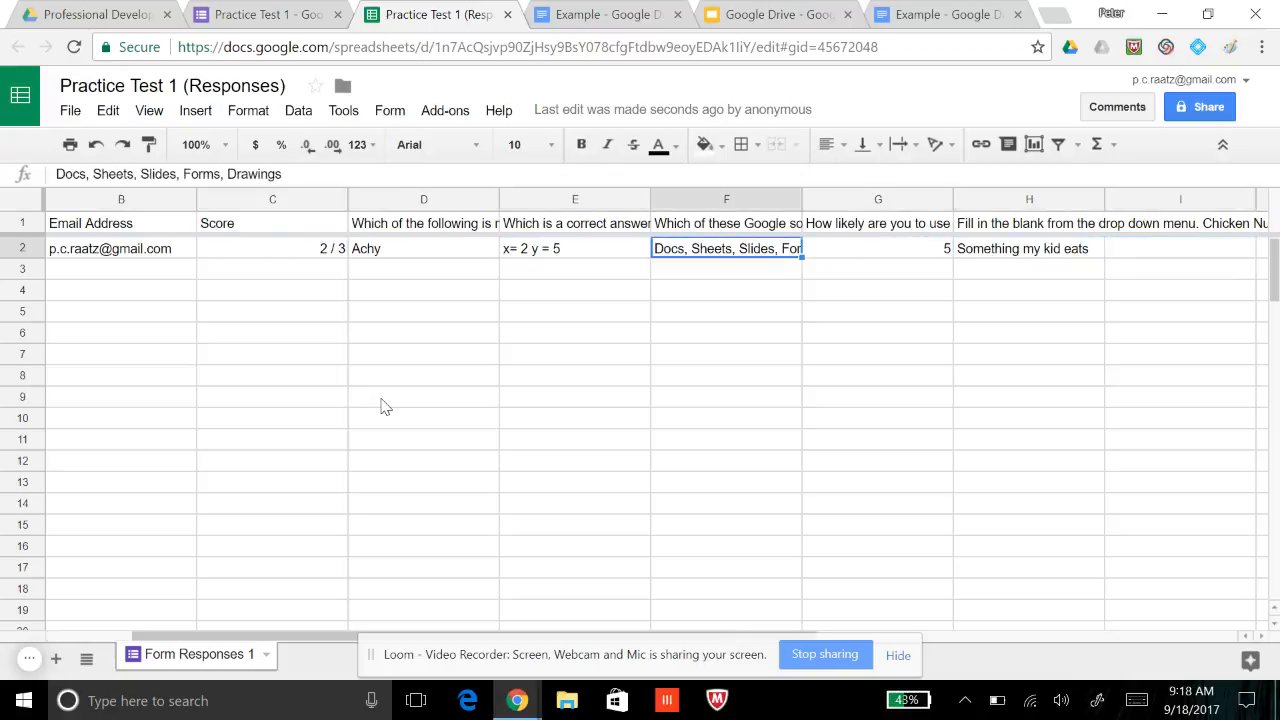
key("Left")
key("Left")
key("Left")
key("Left")
key("Right")
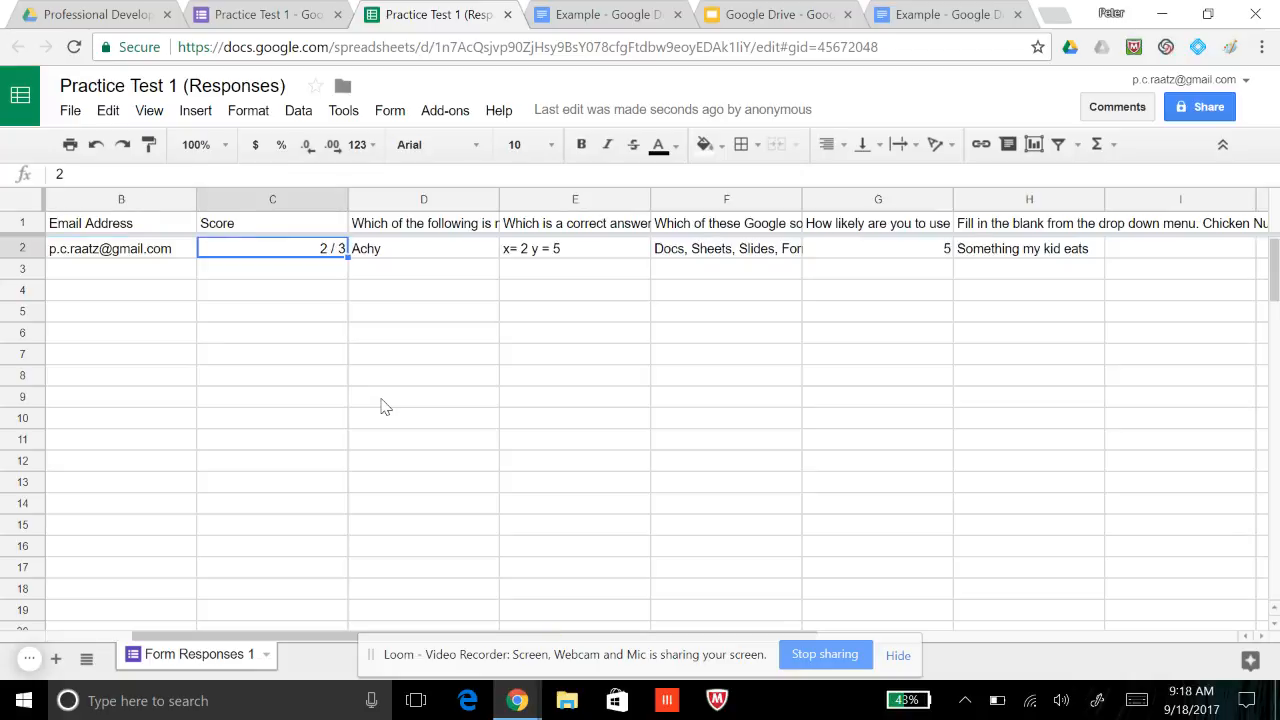
key("Left")
key("Left")
key("Right")
key("Right")
key("Right")
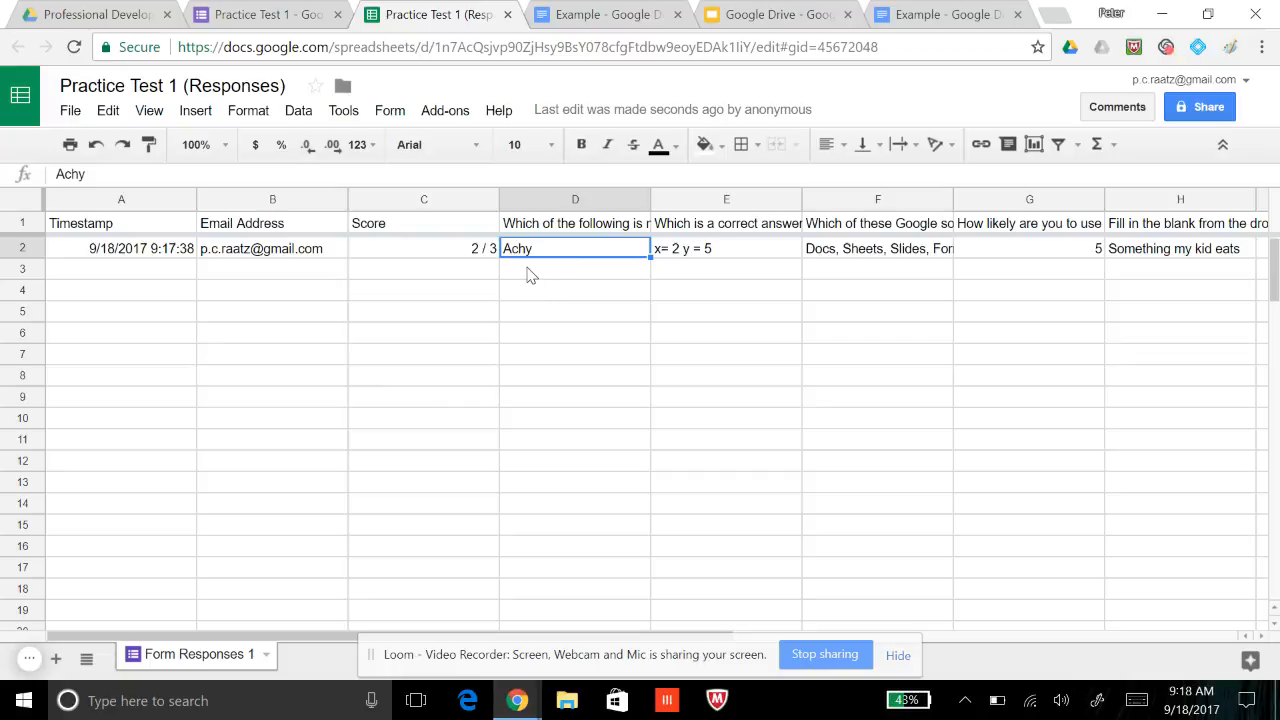
left_click(116, 272)
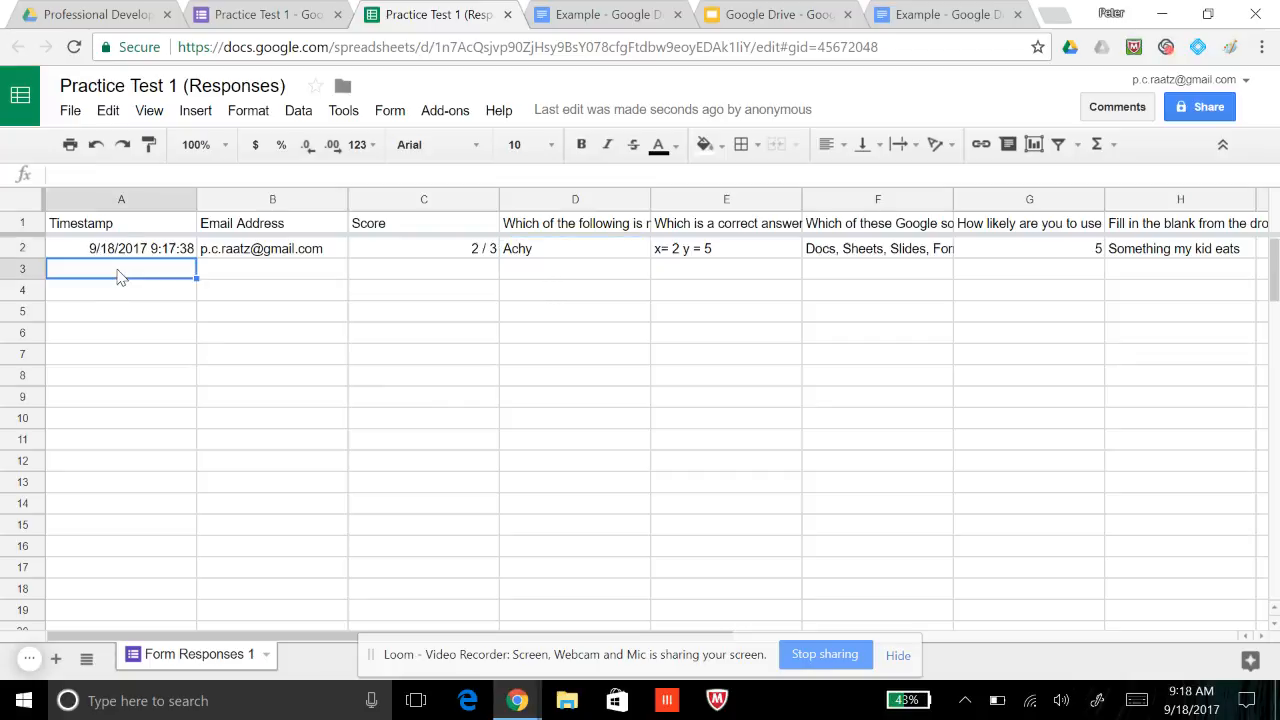